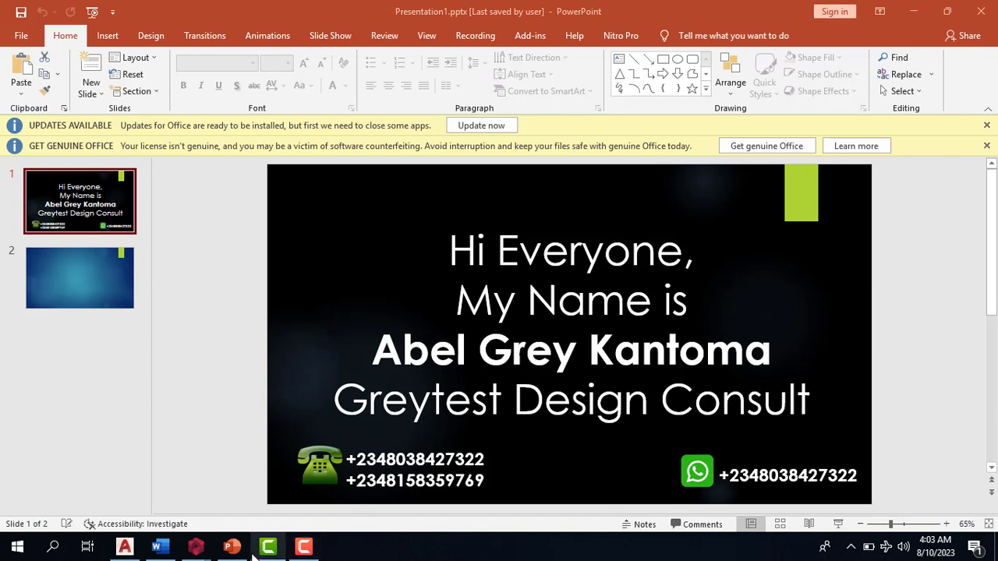
Switch to the STRUCTURAL DETAILING document in Word and review the numbered list of steel modelling, design and detailing topics
{"action": "mouse_move", "coordinate": [238, 552]}
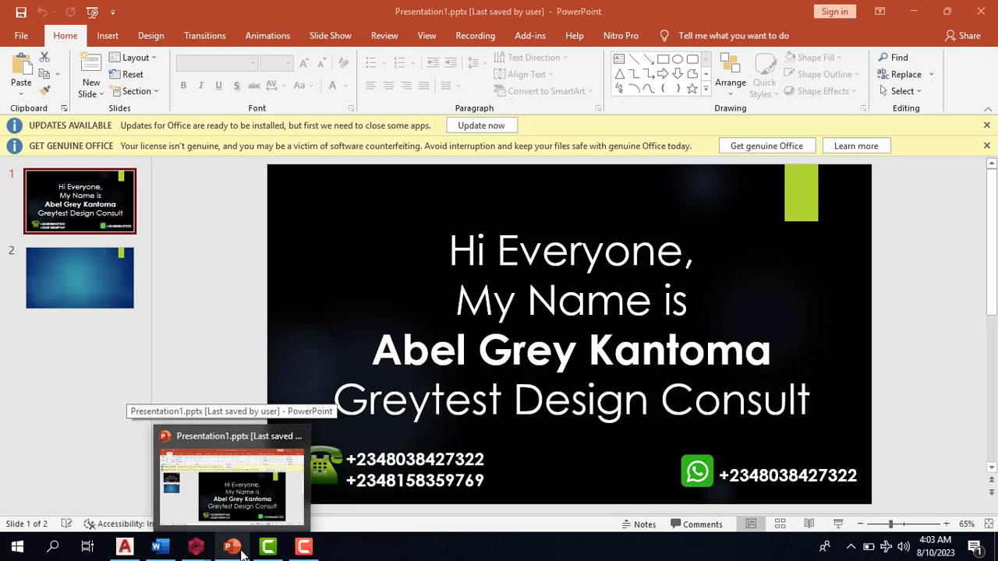
{"action": "mouse_move", "coordinate": [204, 550]}
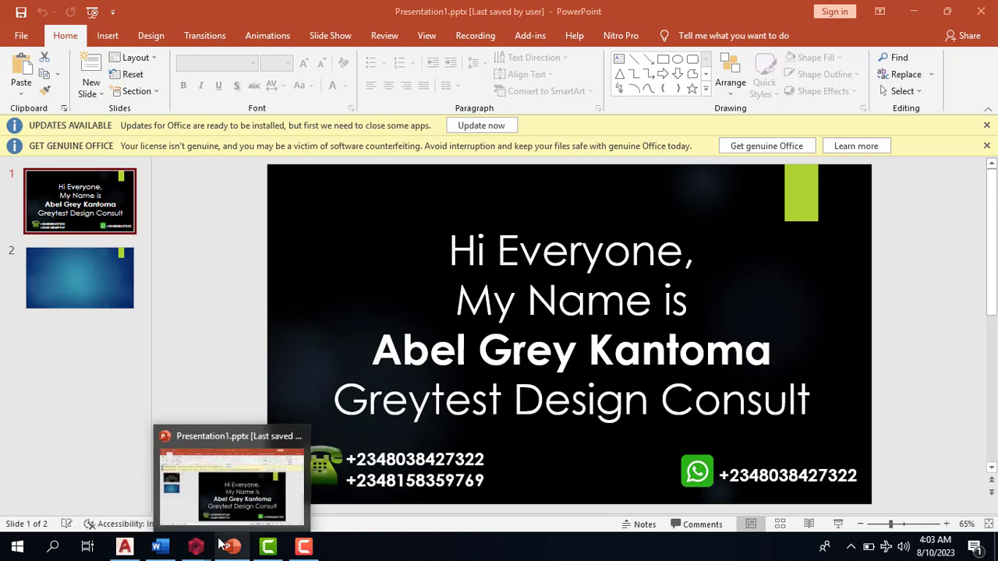
{"action": "left_click", "coordinate": [160, 548]}
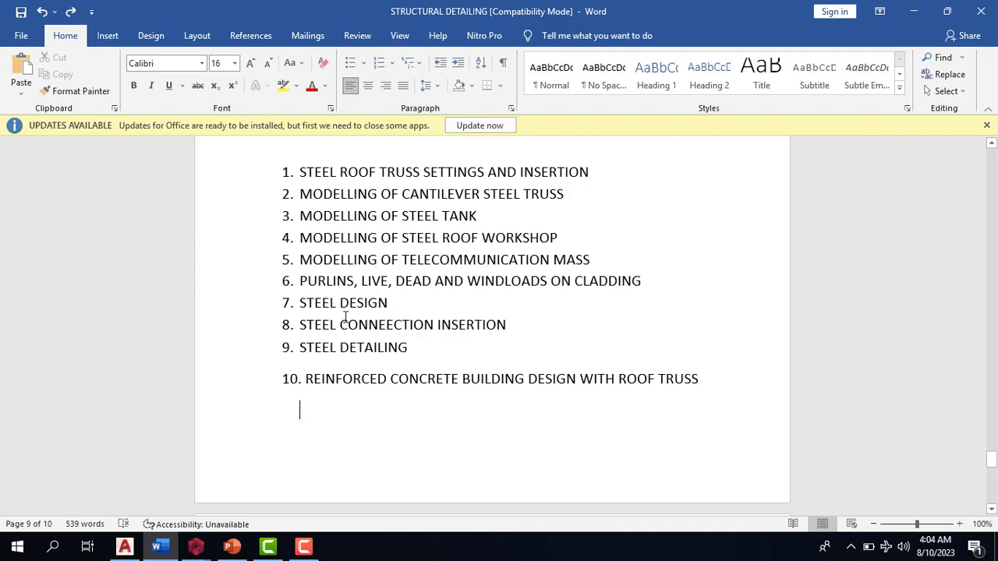
{"action": "left_click", "coordinate": [428, 314]}
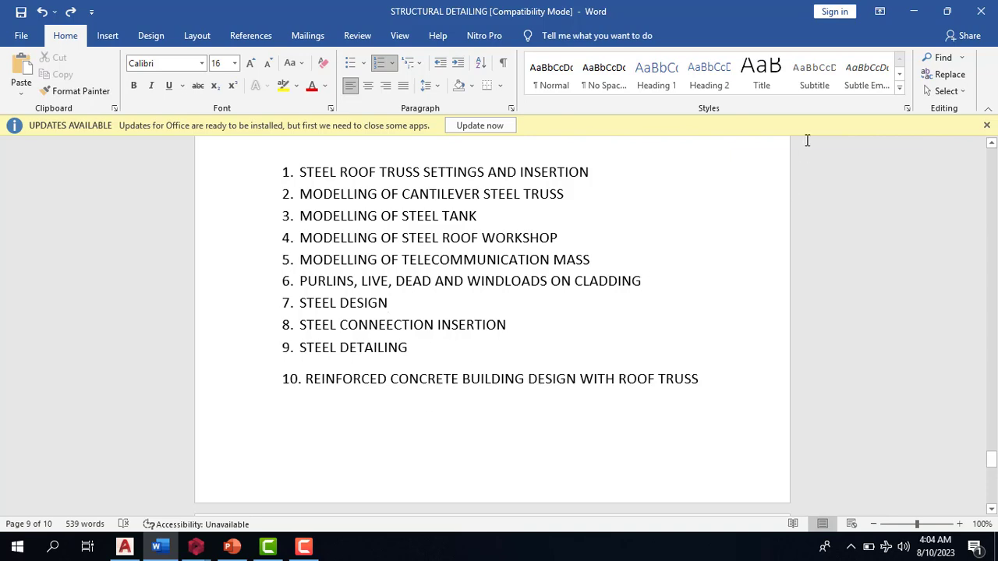
Switch to ProtaStructure 2022 and open the Steel_Training project from the project list
{"action": "mouse_move", "coordinate": [201, 550]}
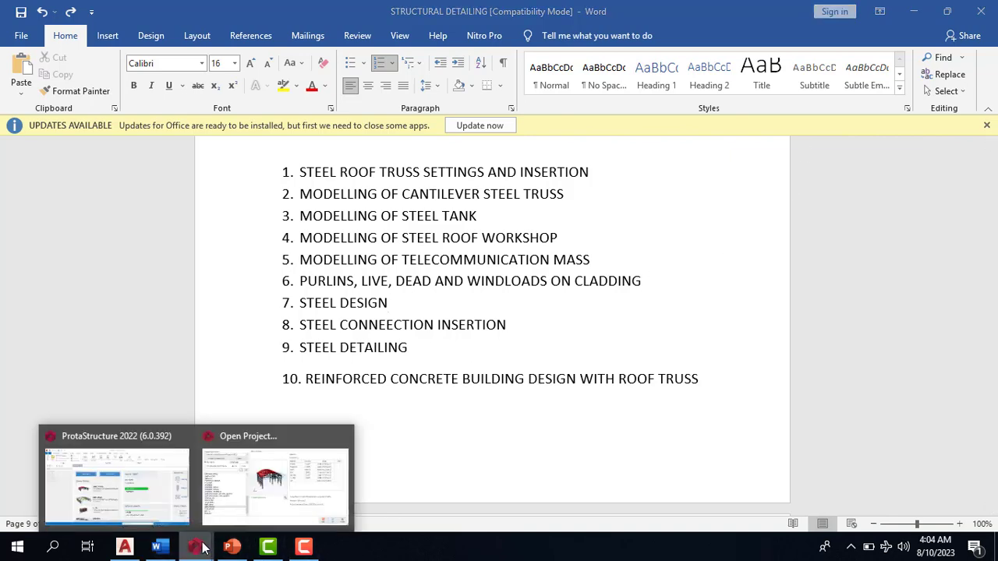
{"action": "left_click", "coordinate": [238, 486]}
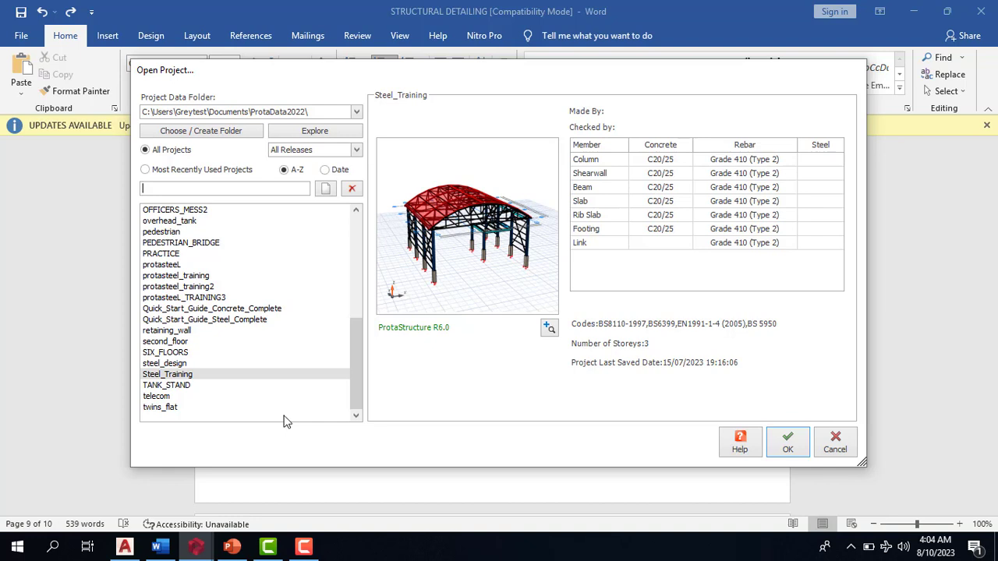
{"action": "double_click", "coordinate": [197, 375]}
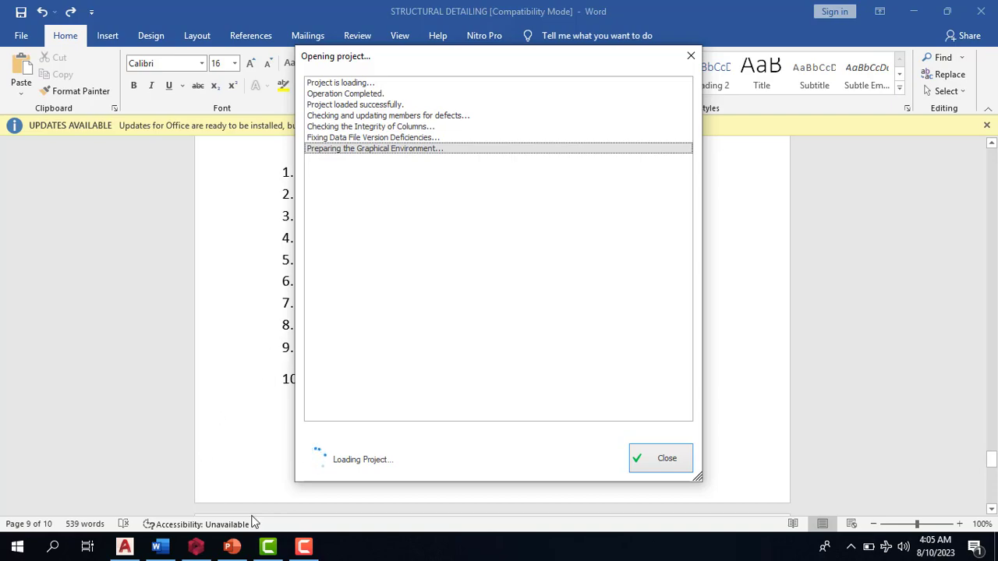
{"action": "mouse_move", "coordinate": [304, 545]}
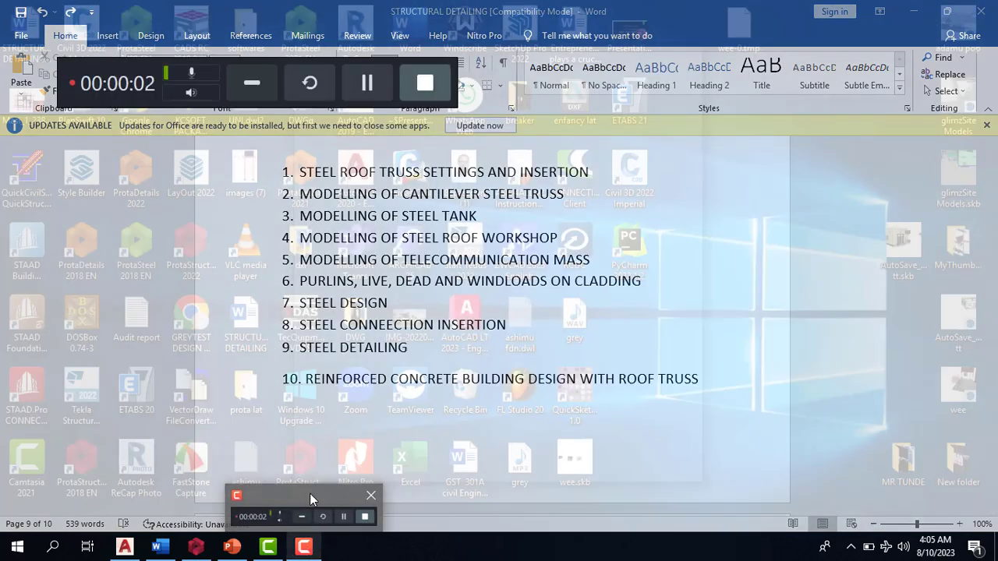
{"action": "left_click", "coordinate": [310, 493]}
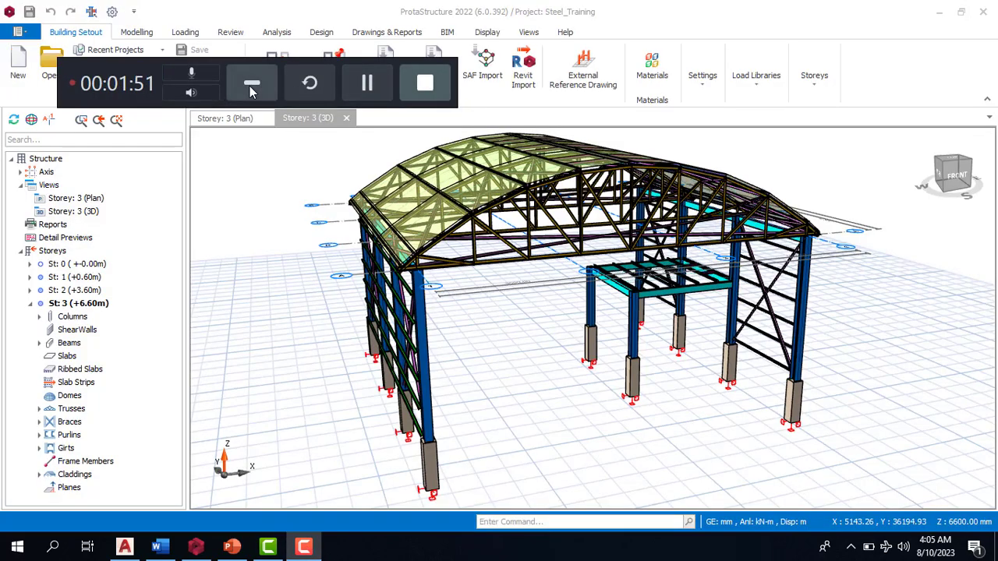
{"action": "left_click", "coordinate": [252, 83]}
Transfer the Steel_Training model to ProtaSteel for steel detailing and minimise the import error log
{"action": "scroll", "coordinate": [718, 337], "scroll_direction": "up", "scroll_amount": 3}
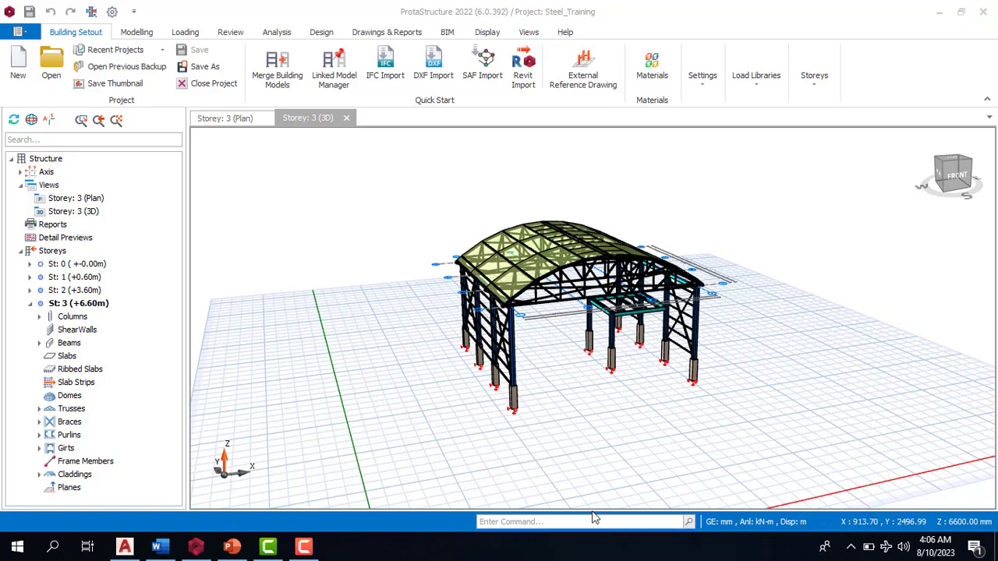
{"action": "scroll", "coordinate": [725, 234], "scroll_direction": "up", "scroll_amount": 4}
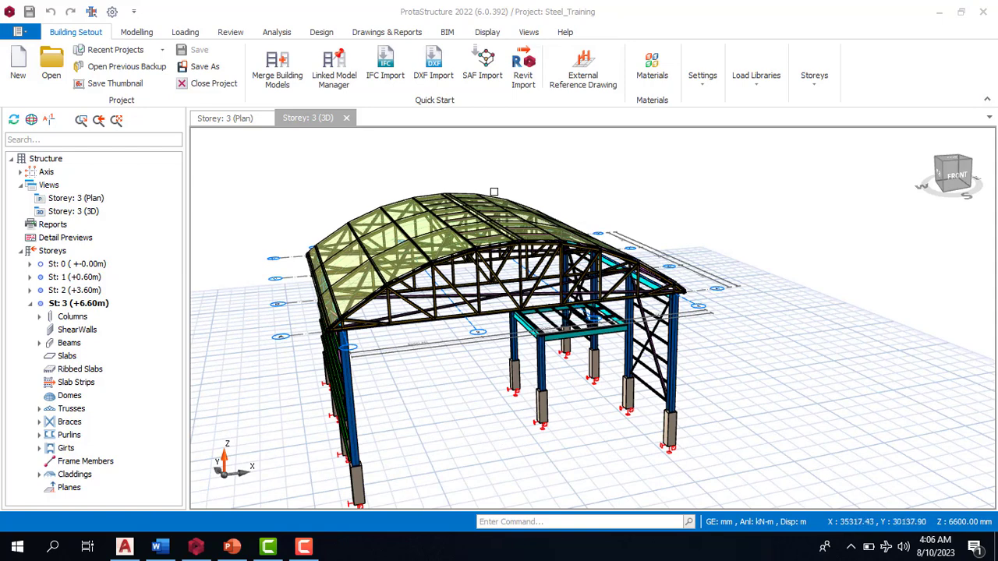
{"action": "scroll", "coordinate": [515, 172], "scroll_direction": "down", "scroll_amount": 3}
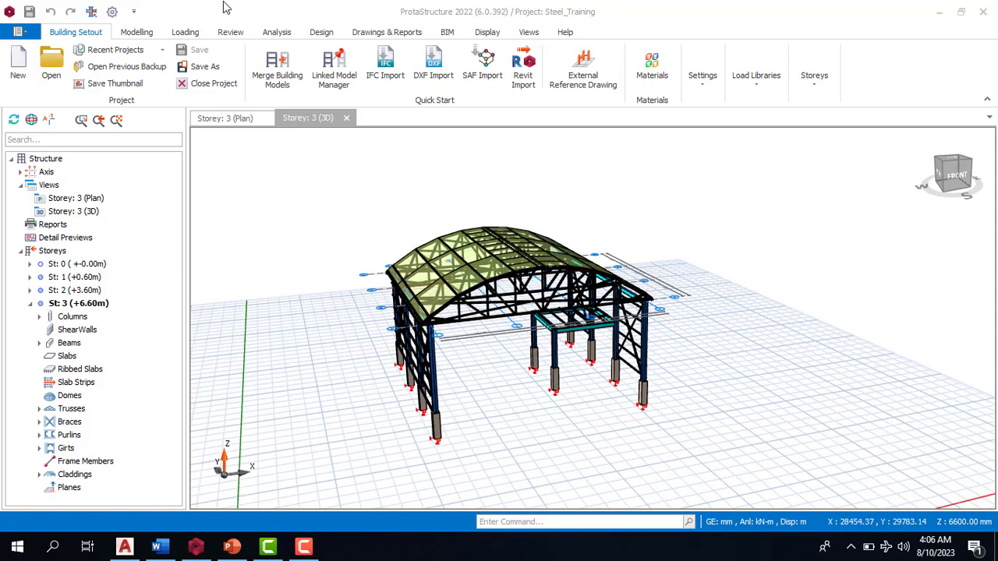
{"action": "left_click", "coordinate": [275, 34]}
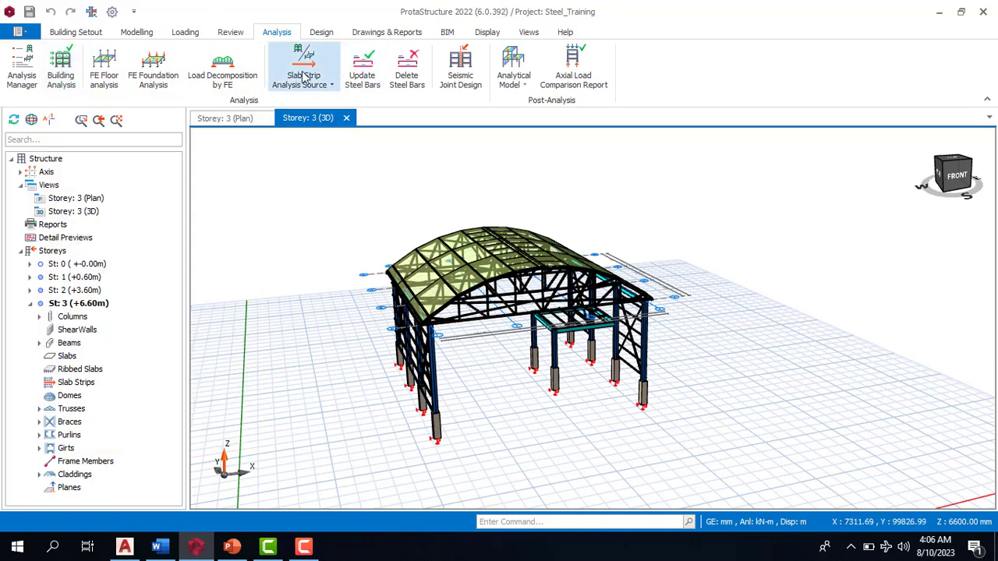
{"action": "left_click", "coordinate": [315, 36]}
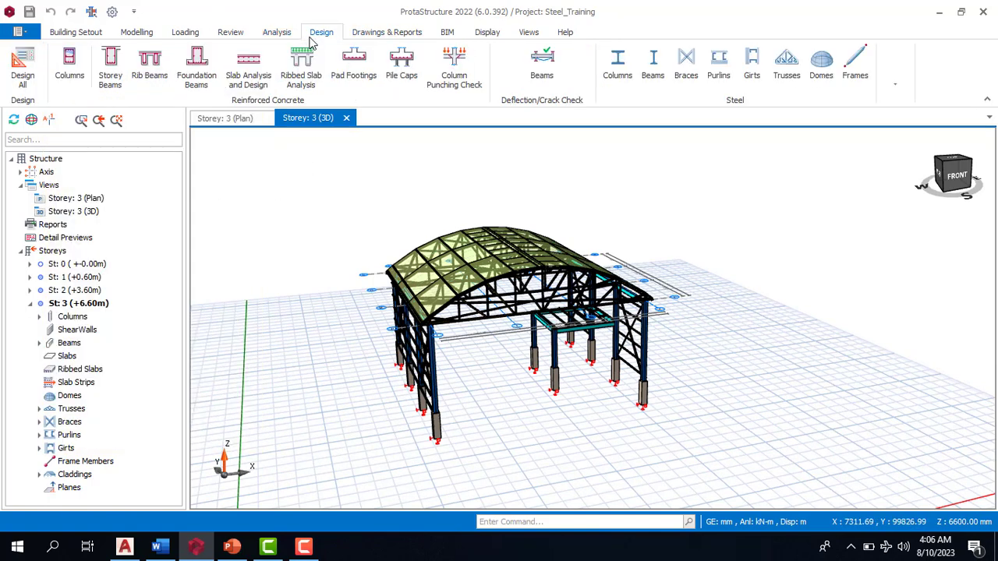
{"action": "left_click", "coordinate": [371, 35]}
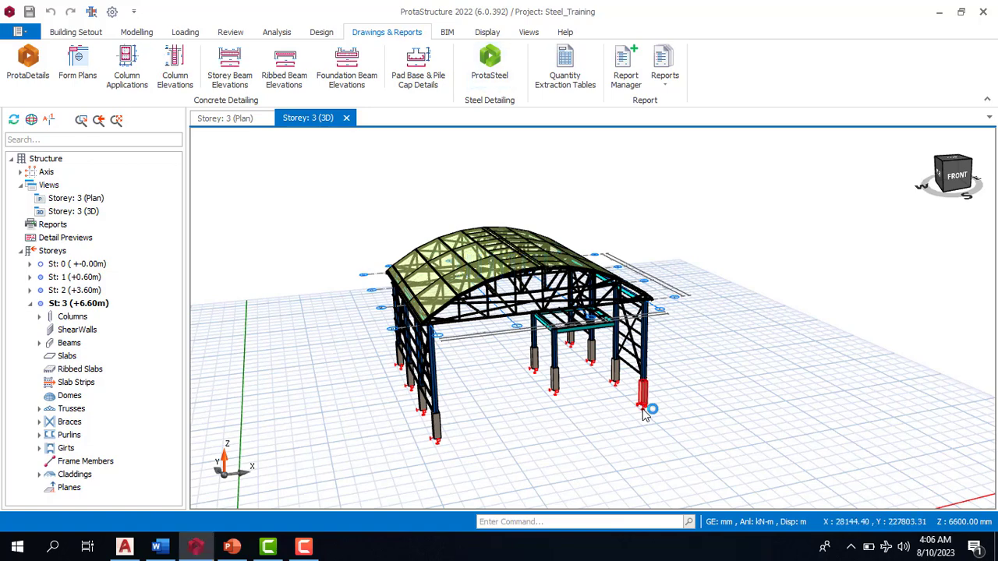
{"action": "mouse_move", "coordinate": [644, 415]}
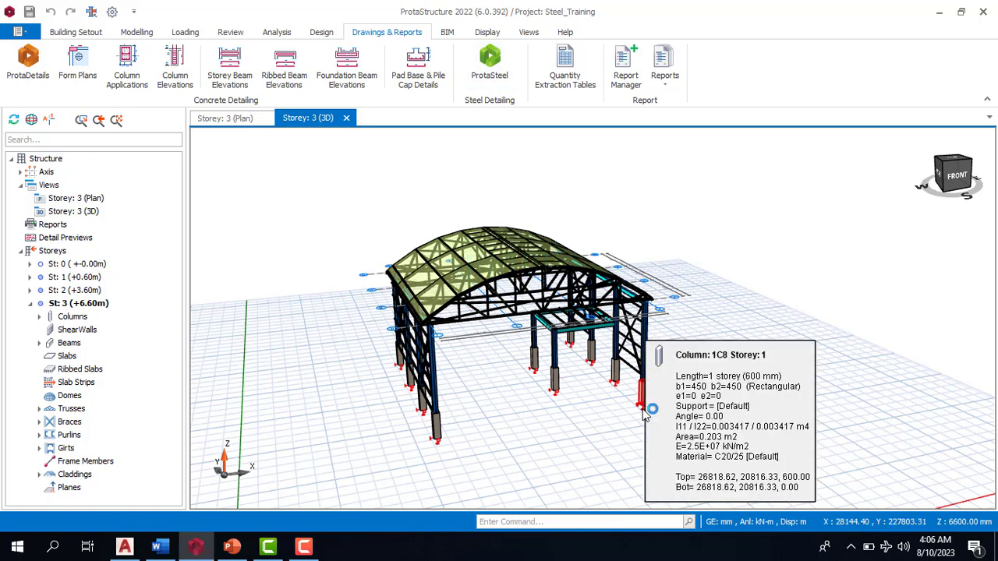
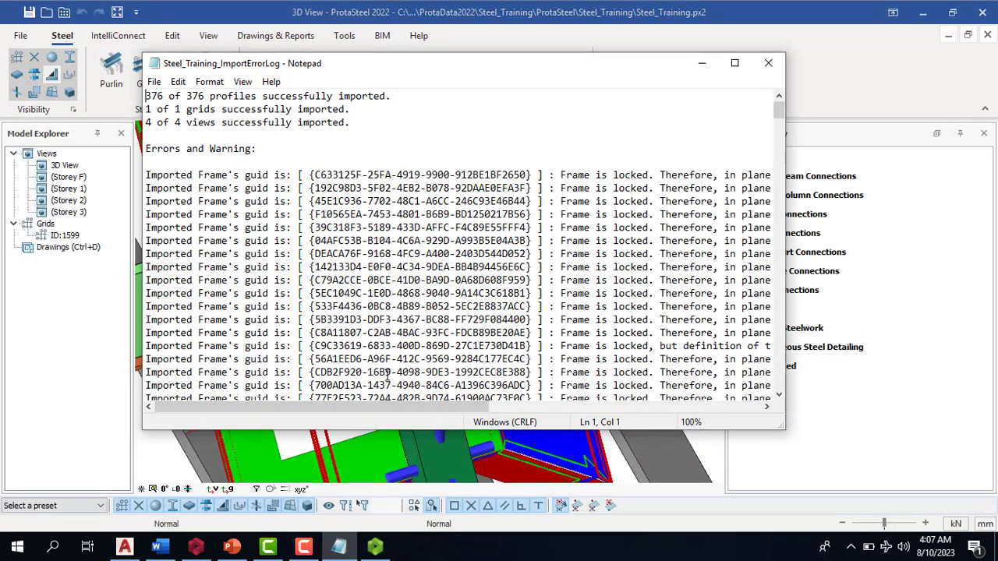
{"action": "left_click", "coordinate": [702, 64]}
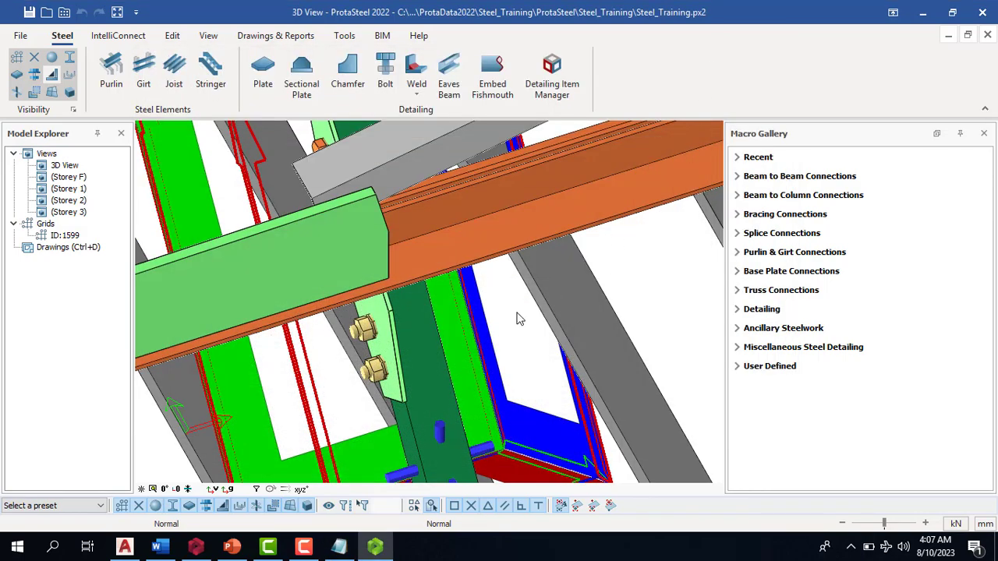
Examine the imported steel frame in 3D, looking closely at the bracing intersection, column base, trusses and platform
{"action": "scroll", "coordinate": [403, 293], "scroll_direction": "down", "scroll_amount": 4}
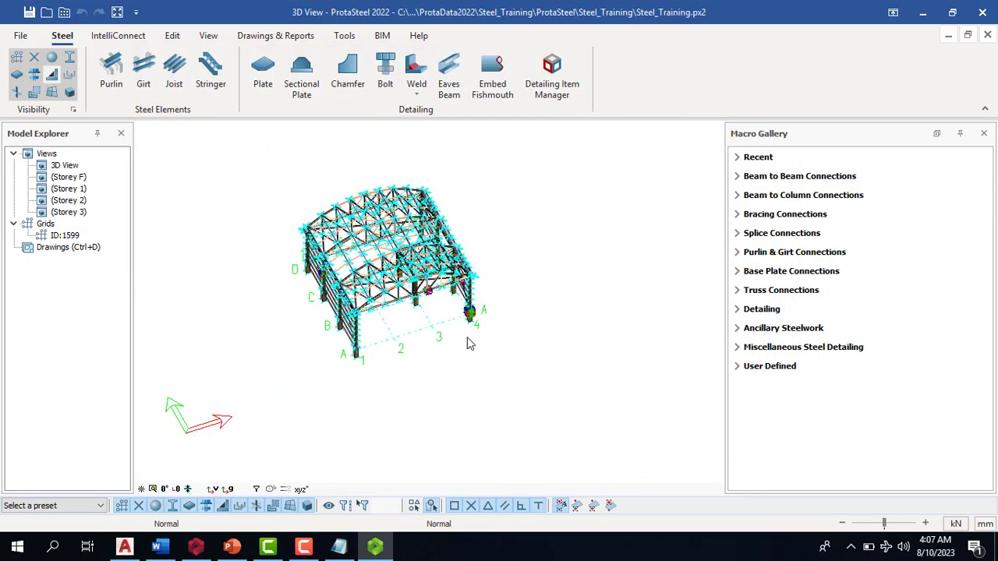
{"action": "scroll", "coordinate": [471, 343], "scroll_direction": "up", "scroll_amount": 3}
{"action": "scroll", "coordinate": [597, 378], "scroll_direction": "down", "scroll_amount": 3}
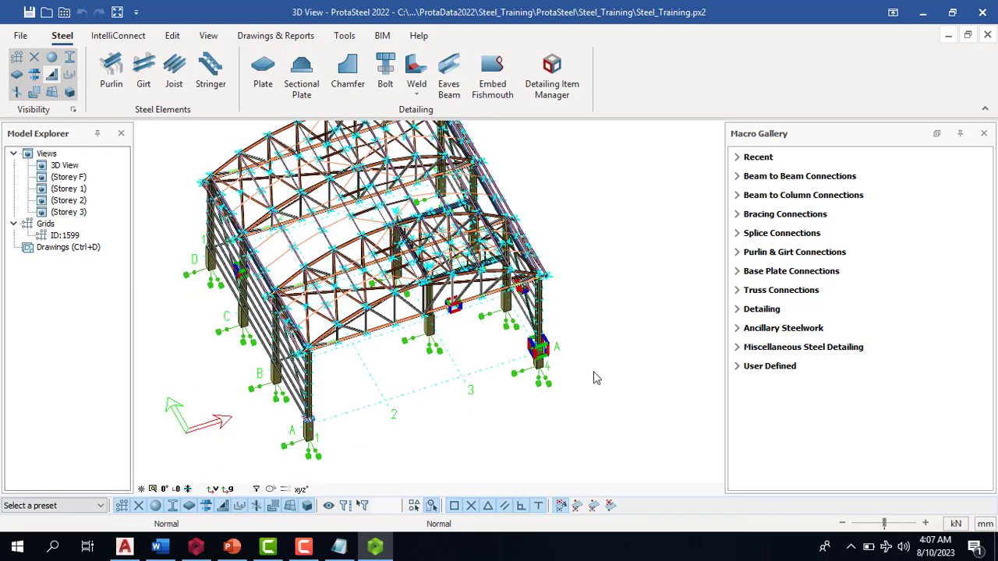
{"action": "middle_click_drag", "start_coordinate": [597, 378], "coordinate": [568, 285]}
{"action": "scroll", "coordinate": [543, 312], "scroll_direction": "up", "scroll_amount": 4}
{"action": "scroll", "coordinate": [543, 312], "scroll_direction": "up", "scroll_amount": 4}
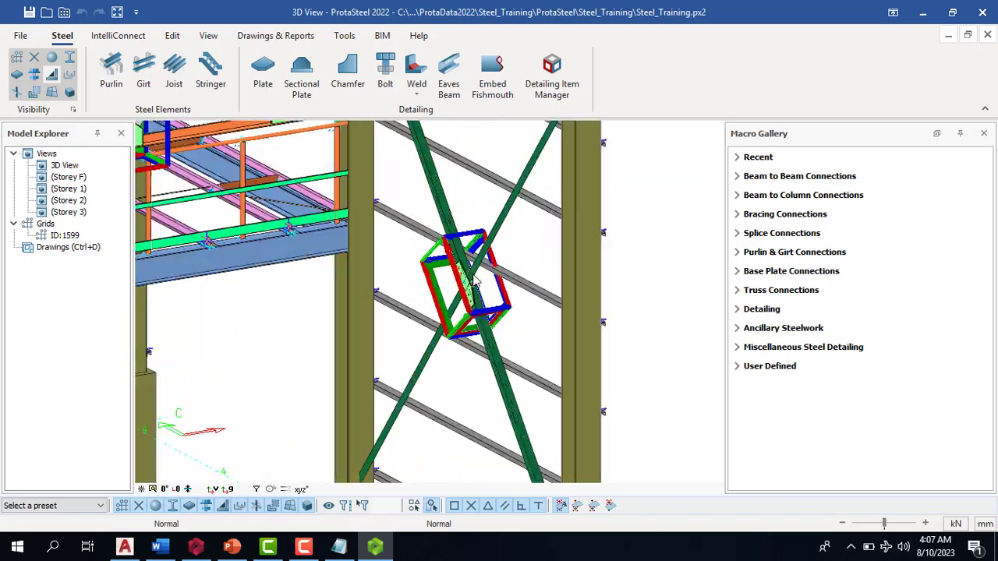
{"action": "scroll", "coordinate": [441, 393], "scroll_direction": "down", "scroll_amount": 4}
{"action": "scroll", "coordinate": [445, 409], "scroll_direction": "up", "scroll_amount": 2}
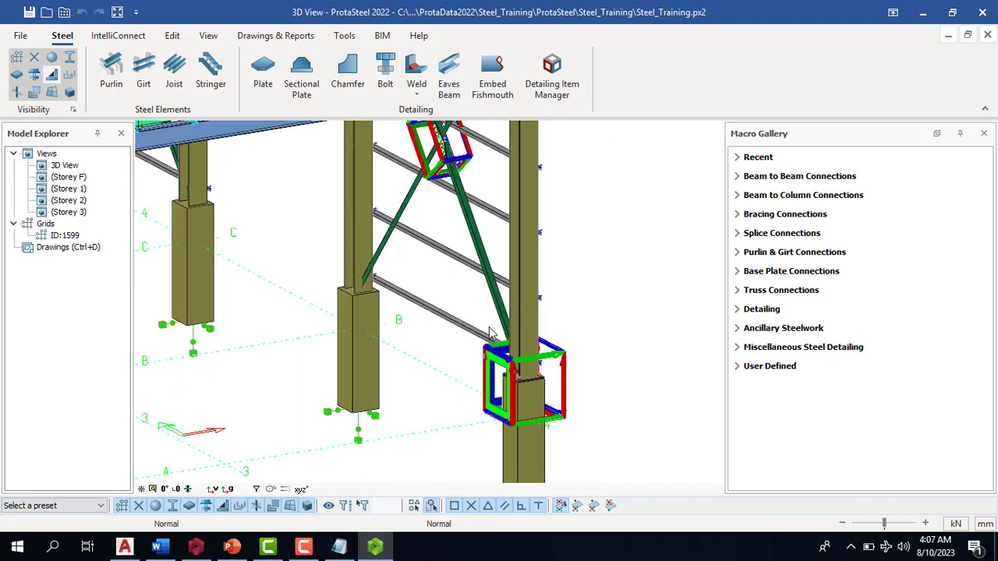
{"action": "scroll", "coordinate": [489, 430], "scroll_direction": "up", "scroll_amount": 2}
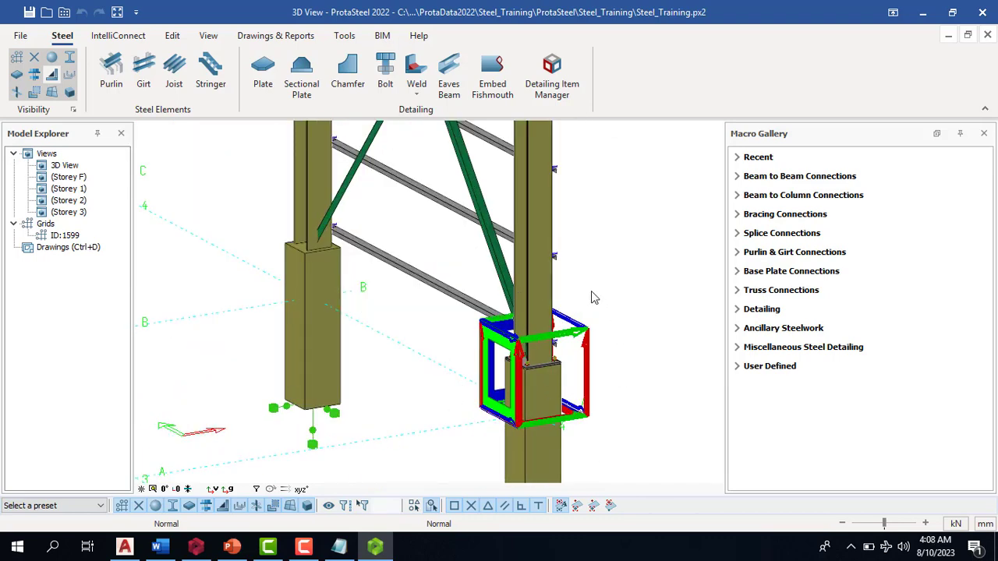
{"action": "scroll", "coordinate": [563, 449], "scroll_direction": "down", "scroll_amount": 4}
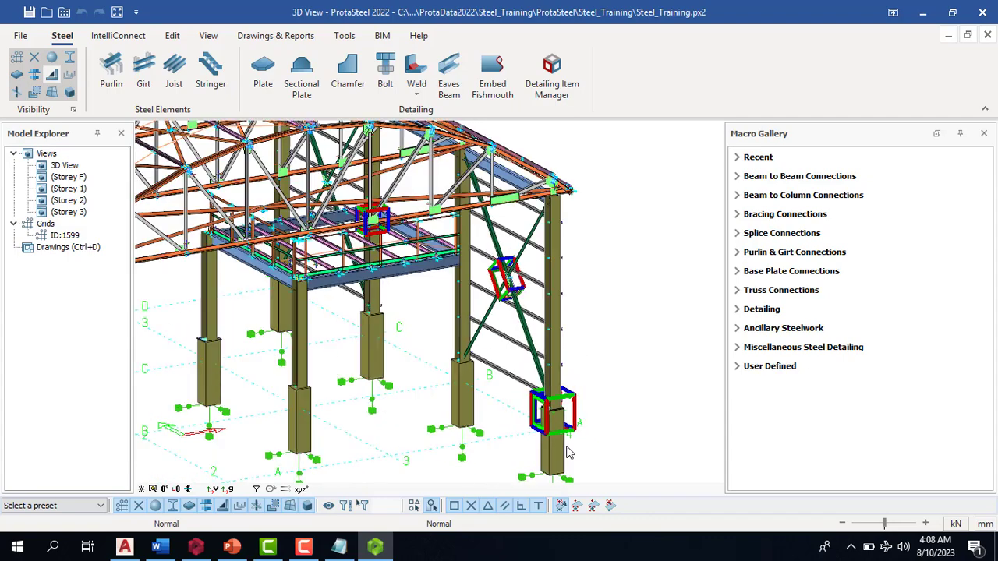
{"action": "scroll", "coordinate": [537, 299], "scroll_direction": "up", "scroll_amount": 6}
{"action": "scroll", "coordinate": [485, 308], "scroll_direction": "down", "scroll_amount": 3}
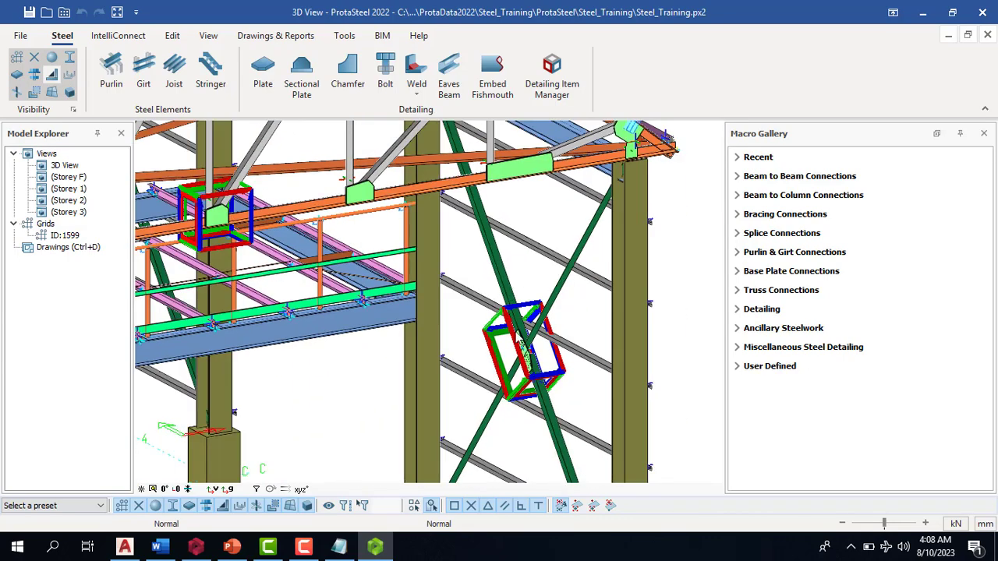
{"action": "scroll", "coordinate": [522, 382], "scroll_direction": "down", "scroll_amount": 4}
{"action": "scroll", "coordinate": [452, 201], "scroll_direction": "up", "scroll_amount": 3}
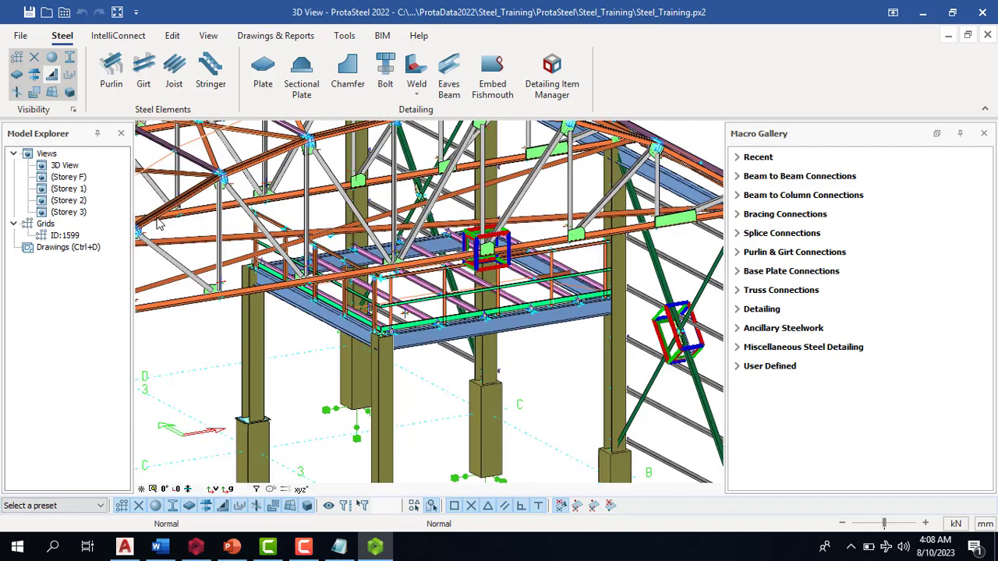
Open the Drawing Module, review the drawings listed in the Drawings Manager, and return to the model view
{"action": "left_click", "coordinate": [66, 248]}
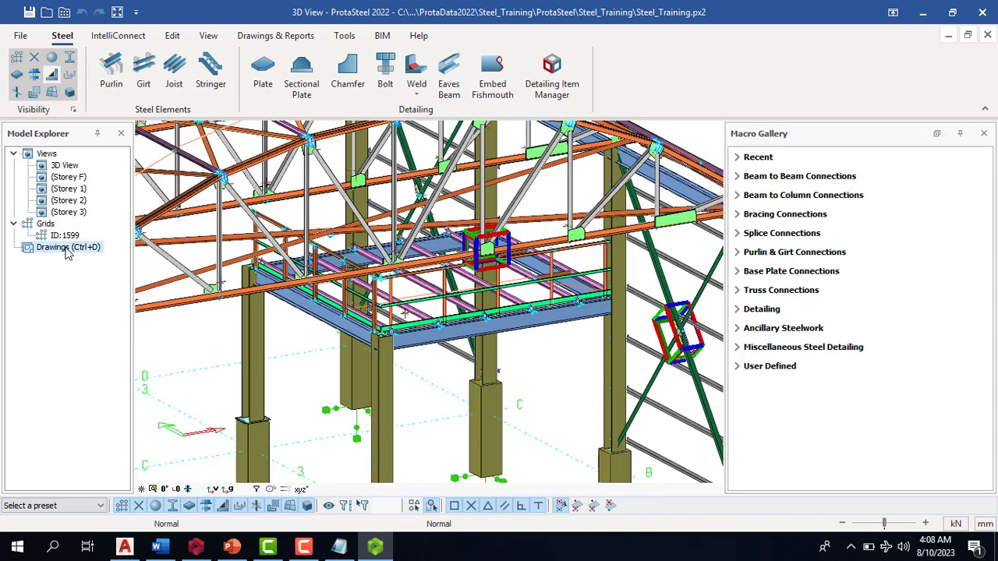
{"action": "double_click", "coordinate": [69, 246]}
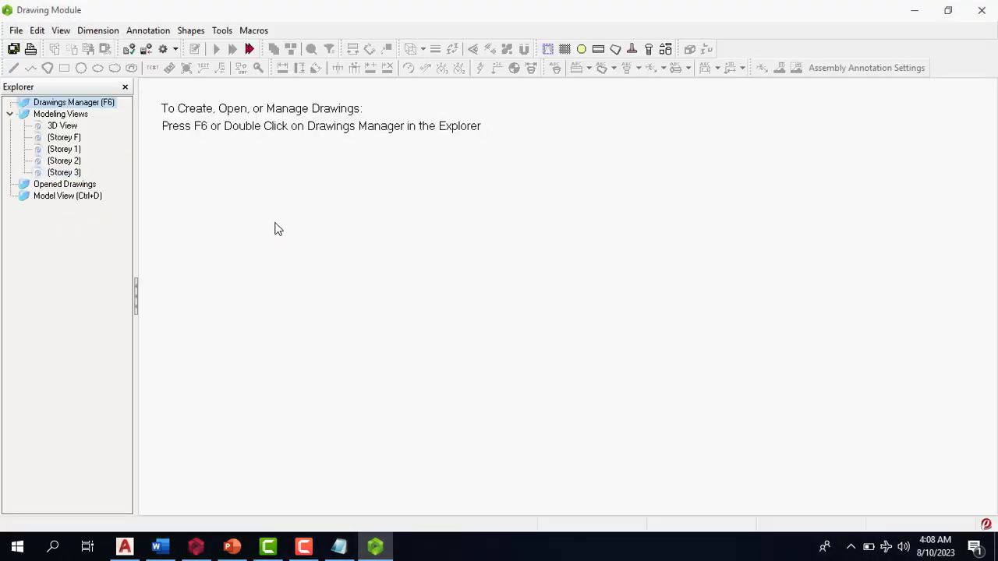
{"action": "double_click", "coordinate": [72, 103]}
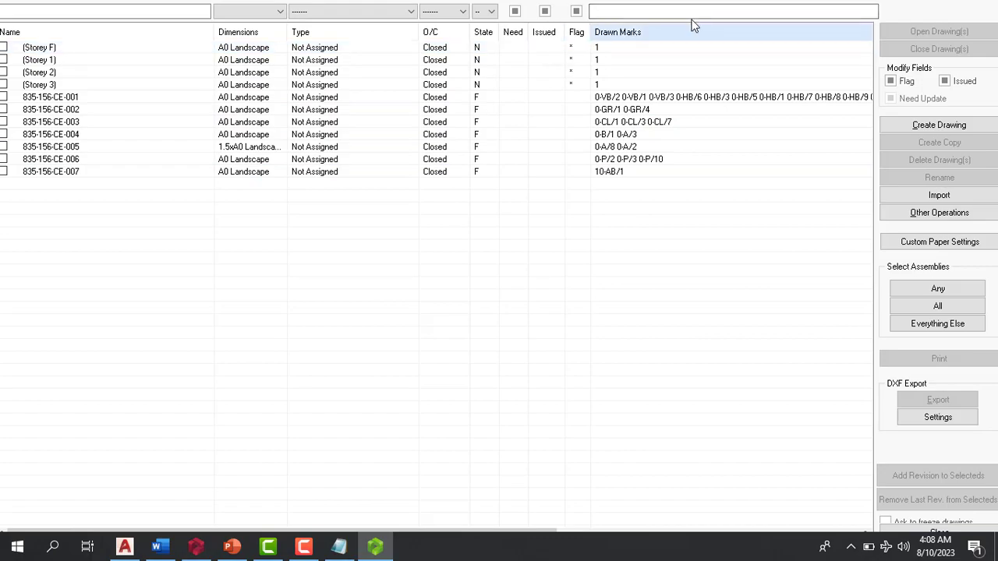
{"action": "key", "text": "Escape"}
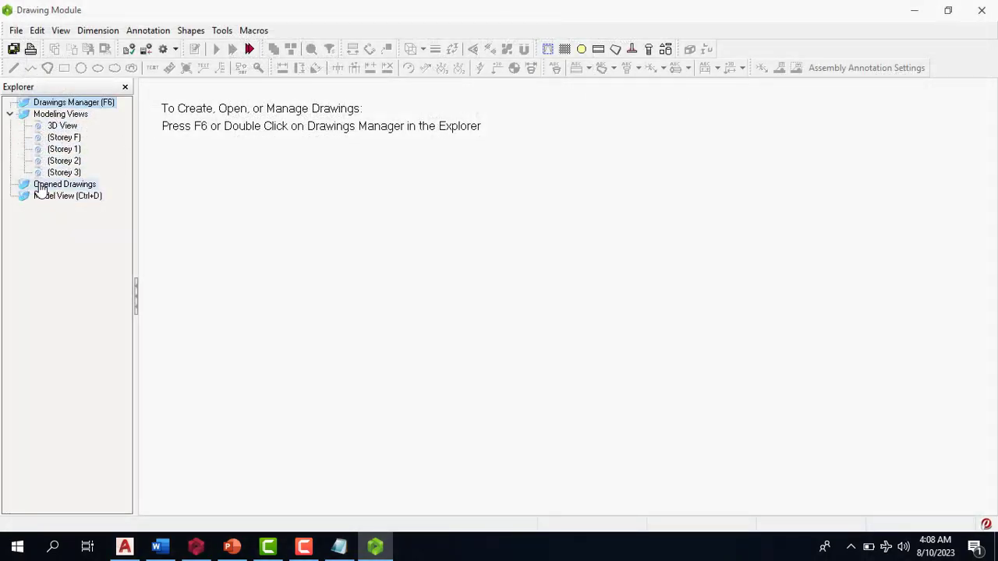
{"action": "left_click", "coordinate": [54, 188]}
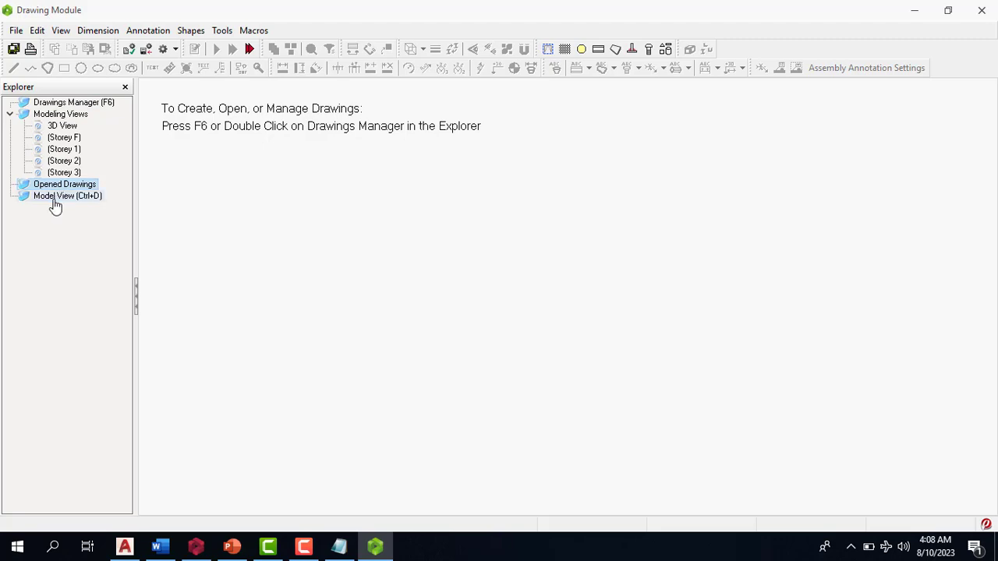
{"action": "double_click", "coordinate": [55, 198]}
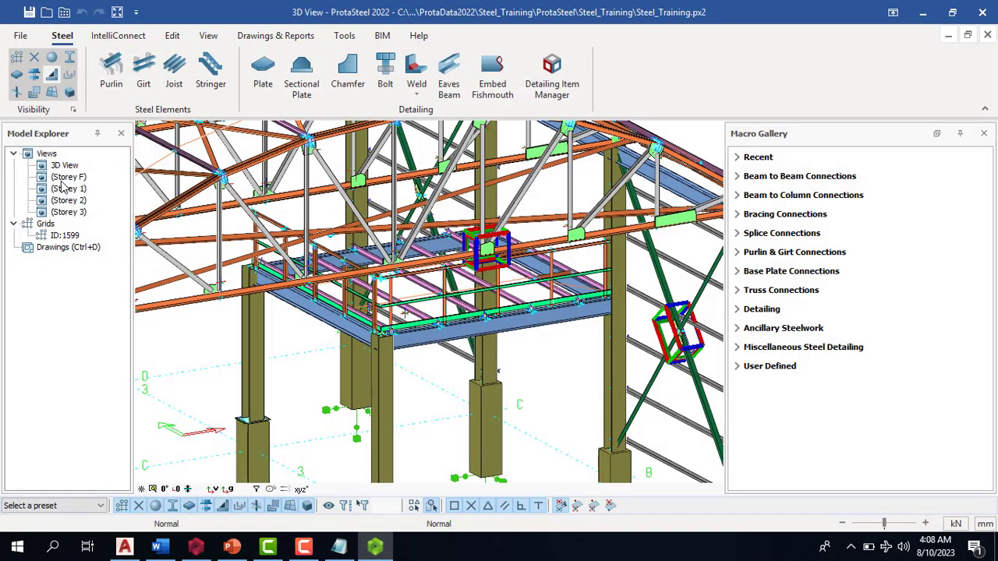
Open the storey plan views one after another, from Storey F through Storey 3
{"action": "double_click", "coordinate": [66, 177]}
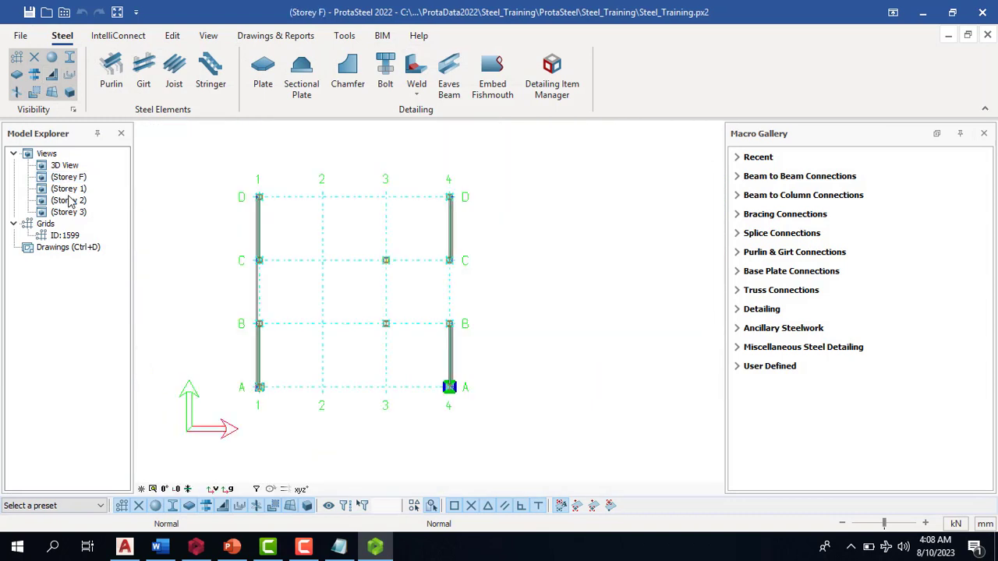
{"action": "double_click", "coordinate": [69, 188]}
{"action": "double_click", "coordinate": [68, 201]}
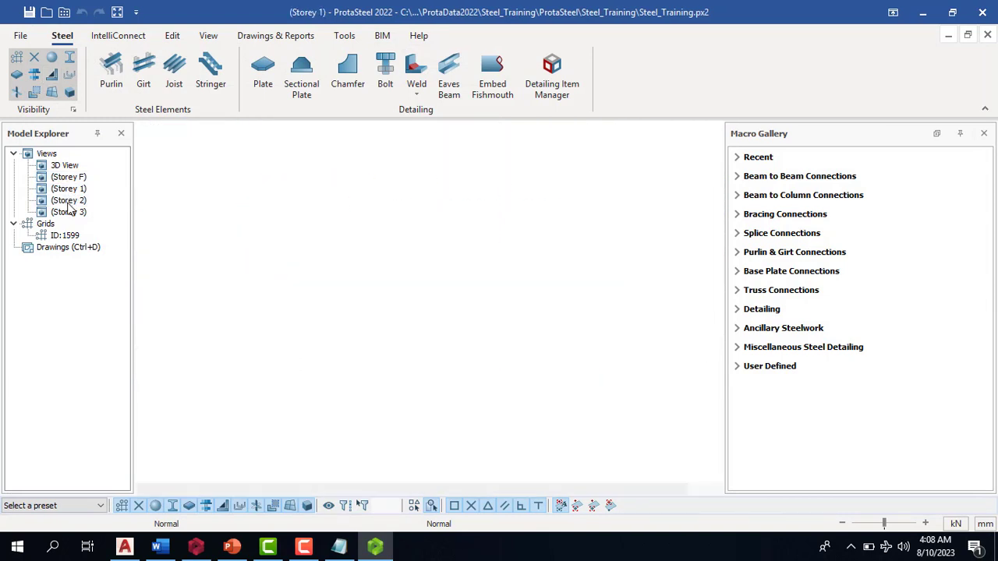
{"action": "double_click", "coordinate": [69, 212]}
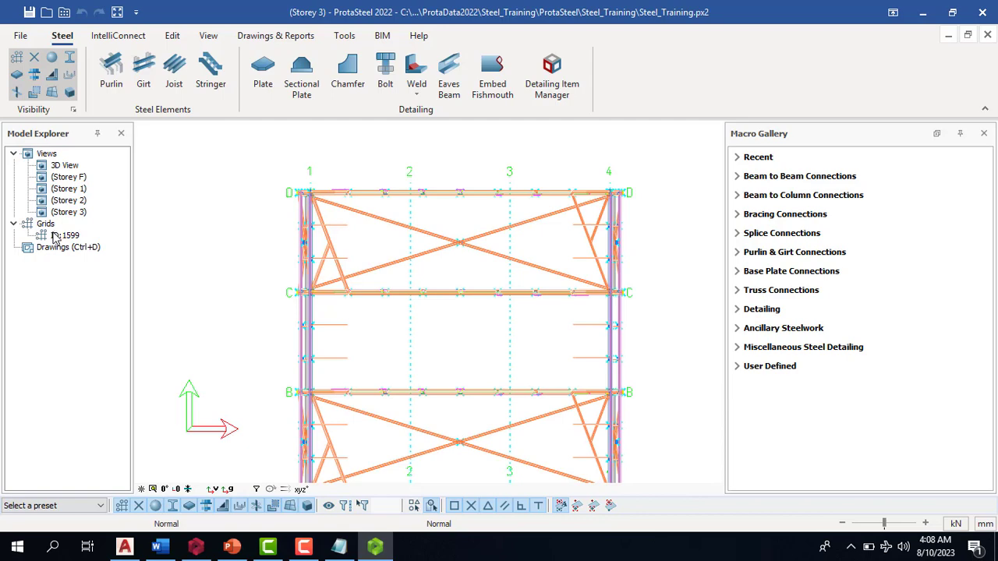
Go through the 3D view and the Storey F to Storey 3 plan views again, ending on the whole frame in 3D
{"action": "double_click", "coordinate": [65, 165]}
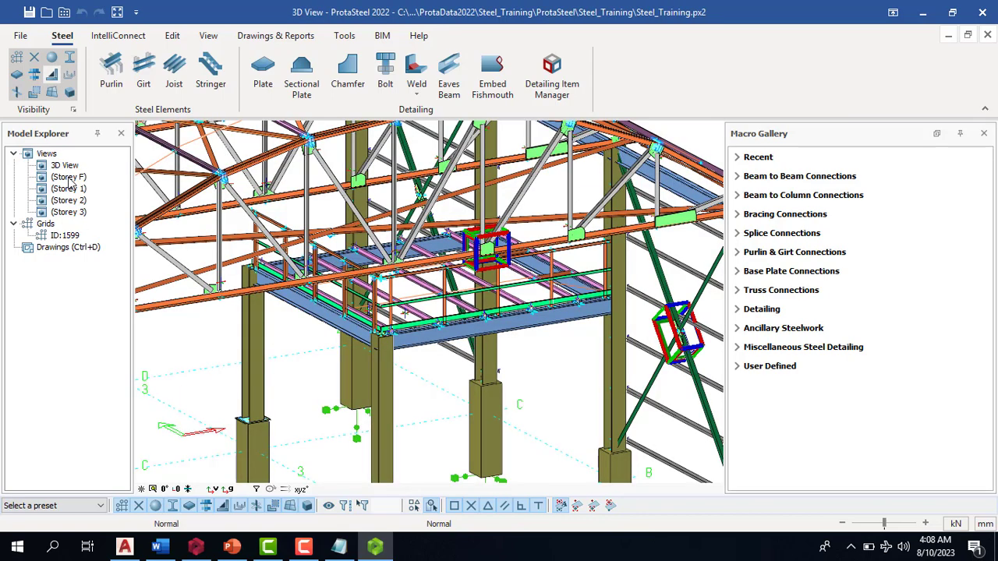
{"action": "double_click", "coordinate": [69, 177]}
{"action": "double_click", "coordinate": [69, 189]}
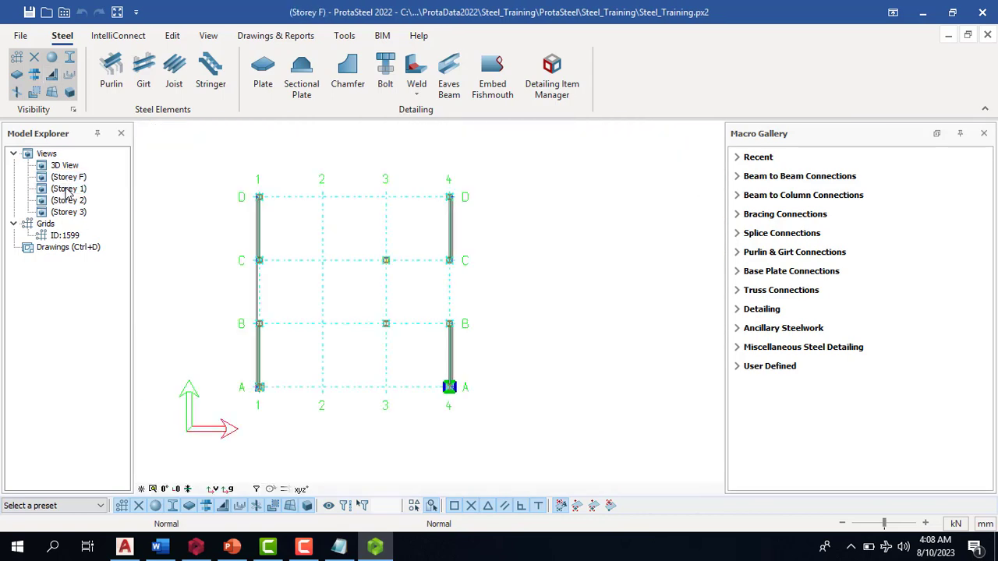
{"action": "double_click", "coordinate": [68, 200]}
{"action": "double_click", "coordinate": [69, 212]}
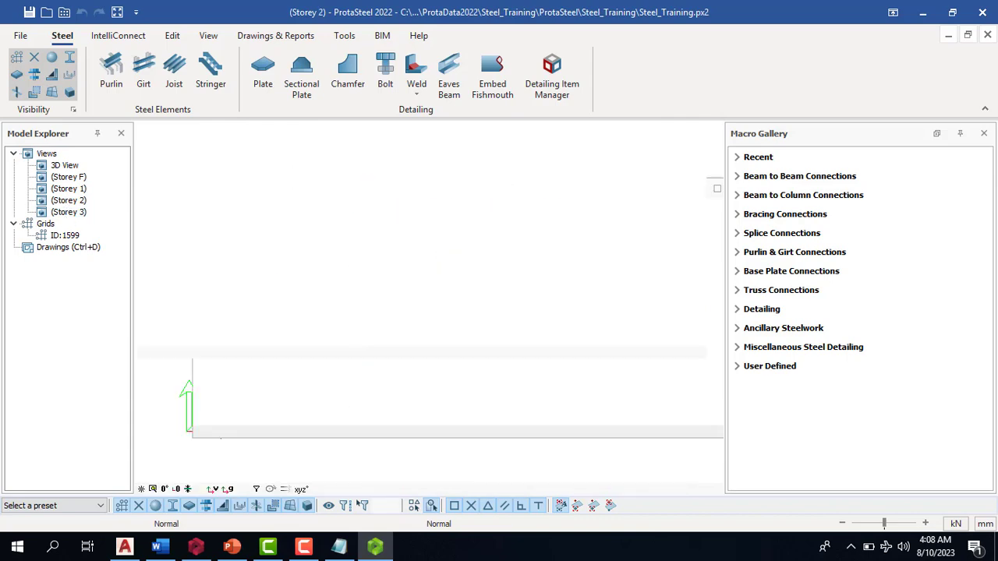
{"action": "double_click", "coordinate": [65, 165]}
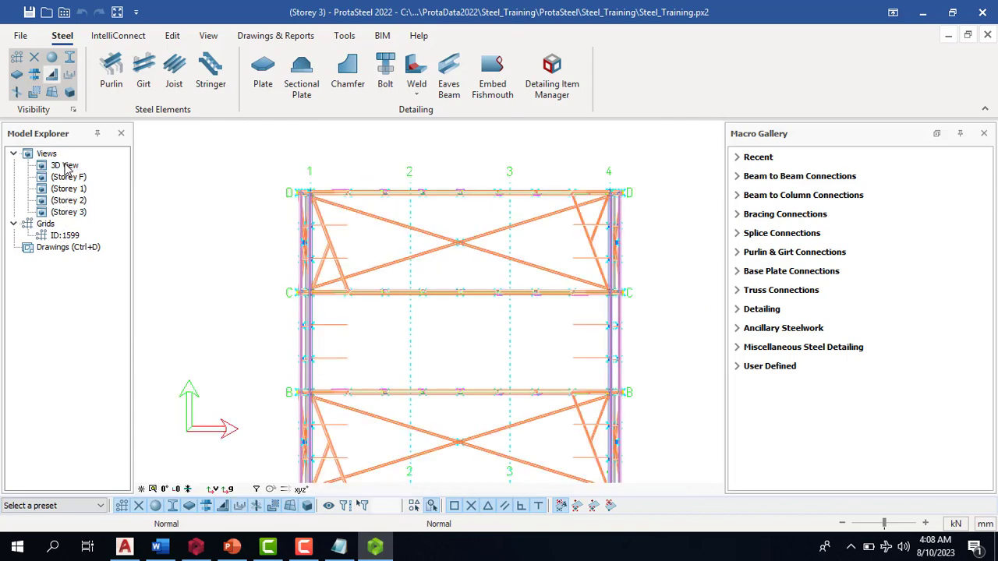
{"action": "scroll", "coordinate": [308, 197], "scroll_direction": "down", "scroll_amount": 5}
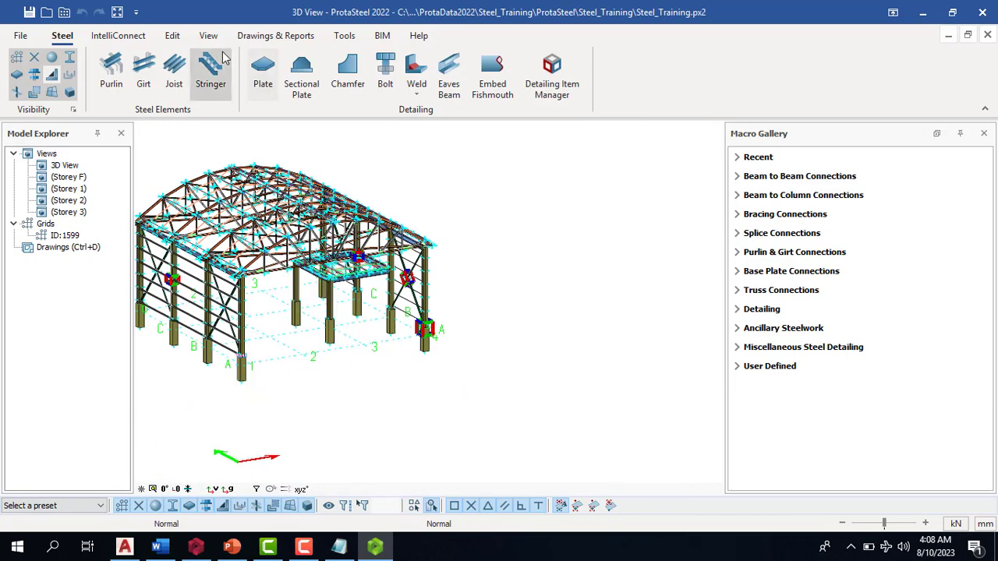
{"action": "left_click", "coordinate": [273, 35]}
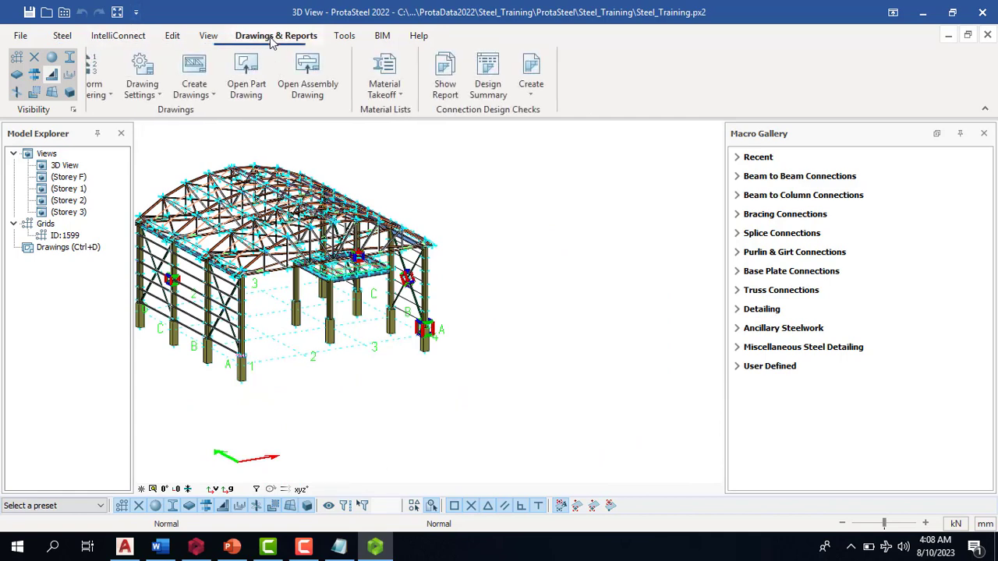
{"action": "left_click", "coordinate": [205, 35]}
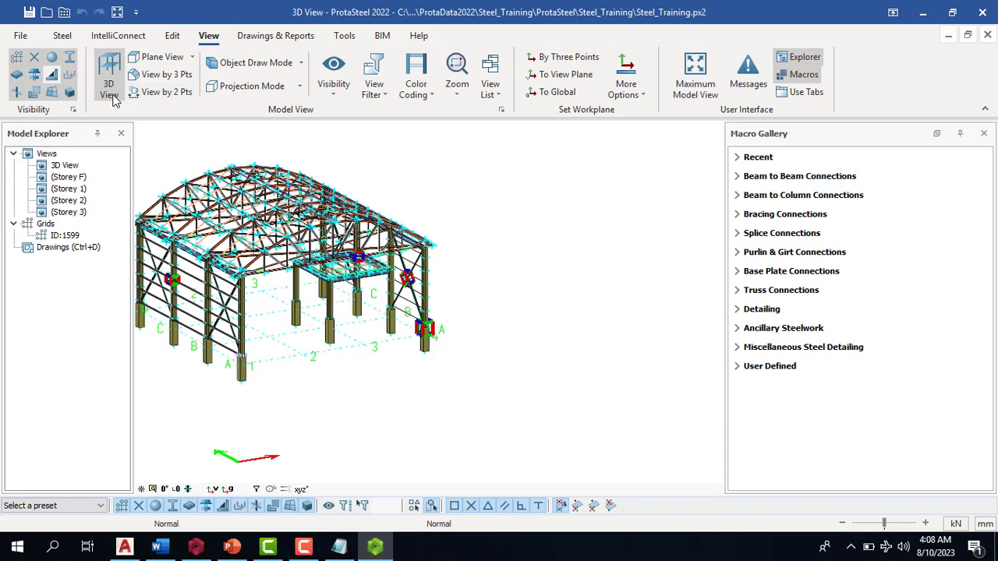
{"action": "left_click", "coordinate": [160, 75]}
{"action": "scroll", "coordinate": [253, 367], "scroll_direction": "up", "scroll_amount": 3}
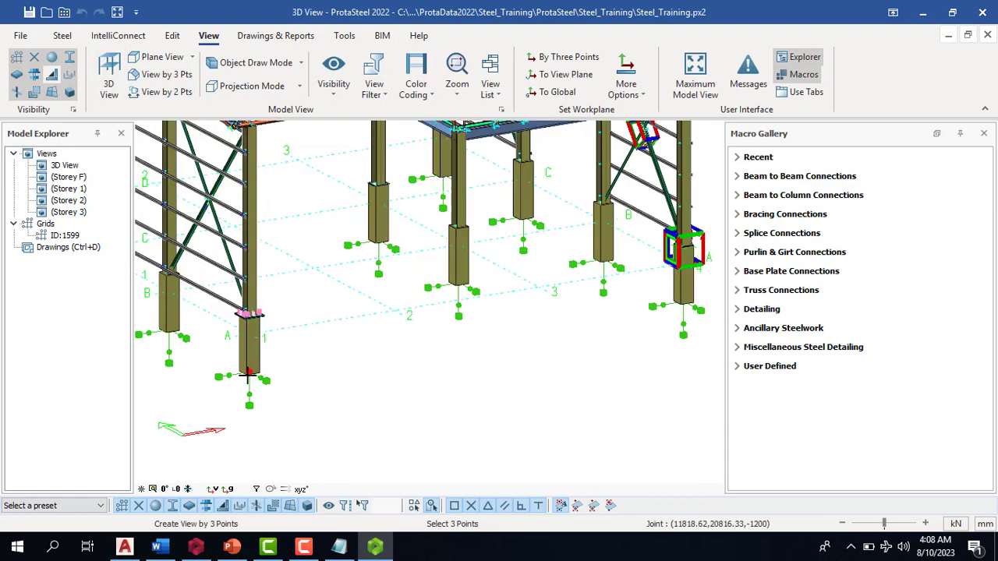
{"action": "left_click", "coordinate": [246, 376]}
{"action": "scroll", "coordinate": [316, 374], "scroll_direction": "down", "scroll_amount": 3}
{"action": "scroll", "coordinate": [462, 360], "scroll_direction": "up", "scroll_amount": 4}
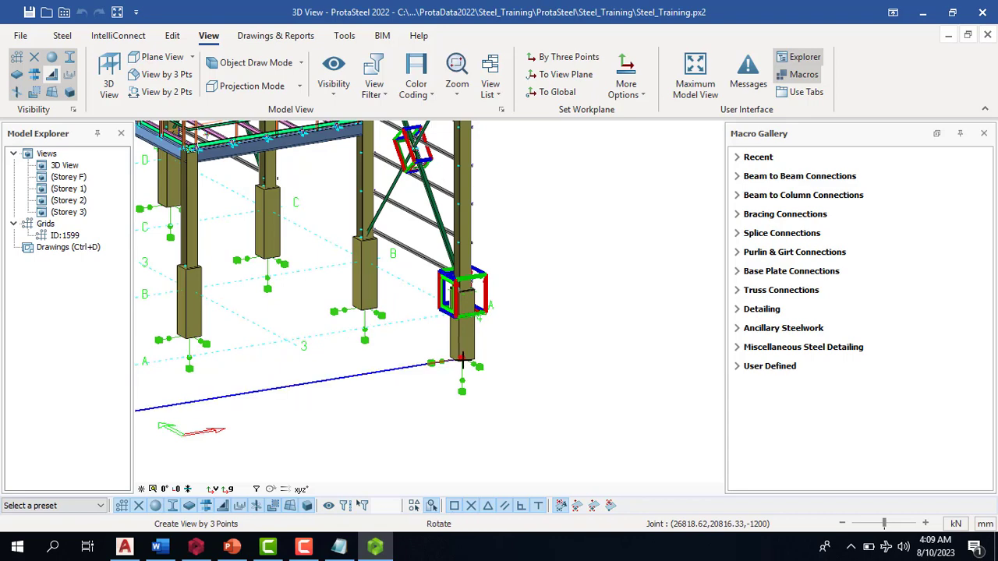
{"action": "right_click", "coordinate": [462, 360]}
{"action": "left_click", "coordinate": [486, 175]}
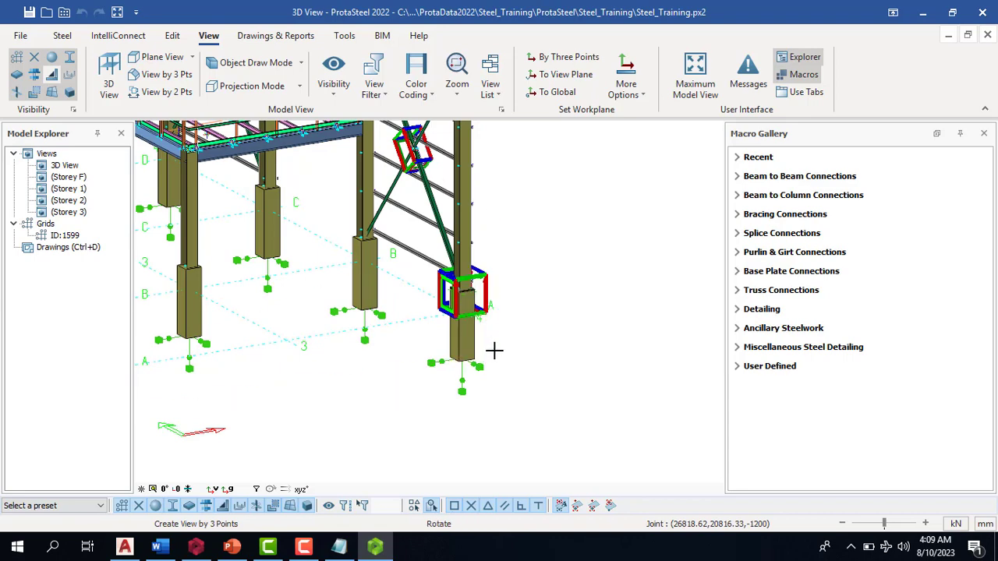
{"action": "scroll", "coordinate": [584, 285], "scroll_direction": "down", "scroll_amount": 5}
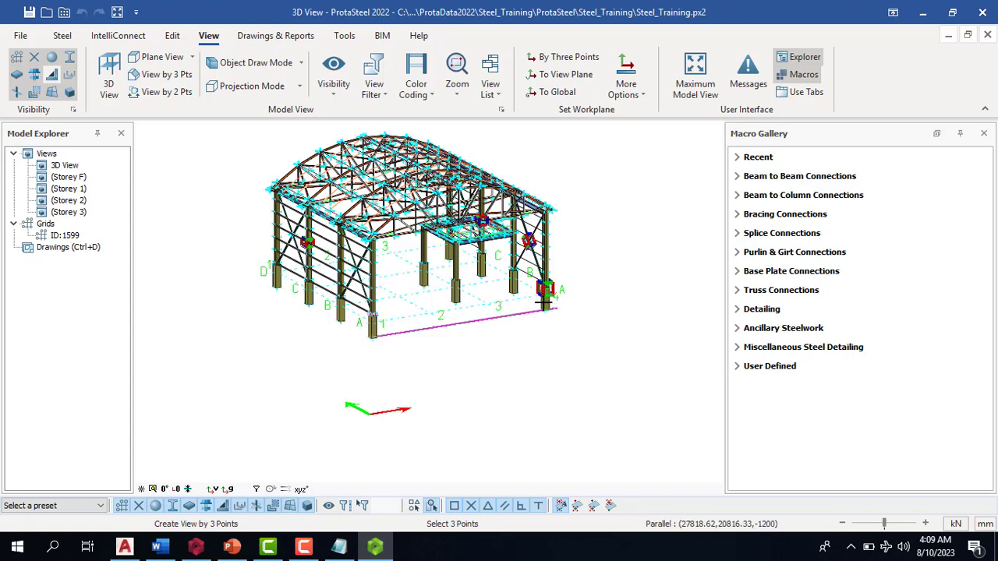
{"action": "scroll", "coordinate": [410, 199], "scroll_direction": "up", "scroll_amount": 3}
Create a two-point view of the gridline A frame, using the base points of its columns at grids 1 and 4
{"action": "left_click", "coordinate": [162, 91]}
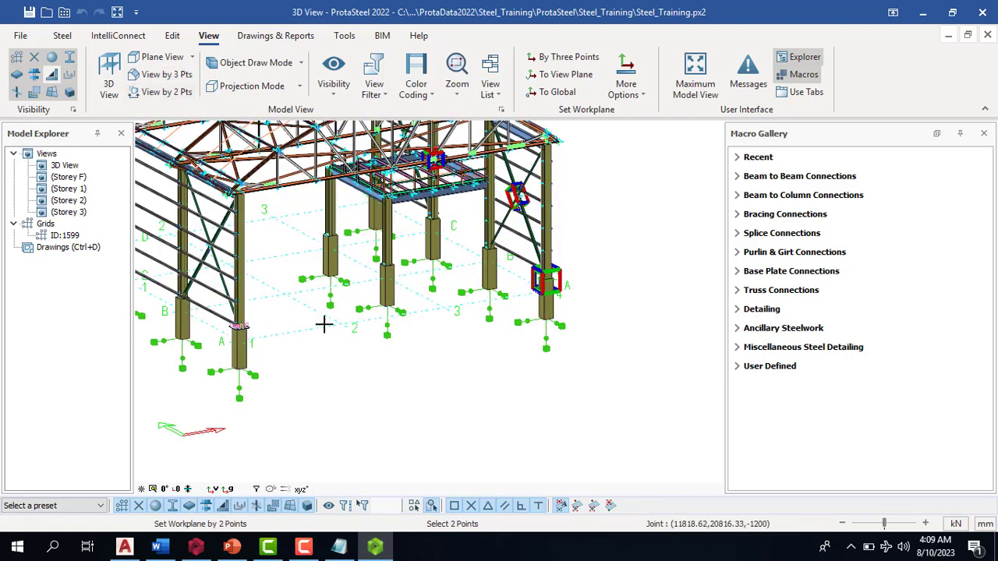
{"action": "left_click", "coordinate": [548, 321]}
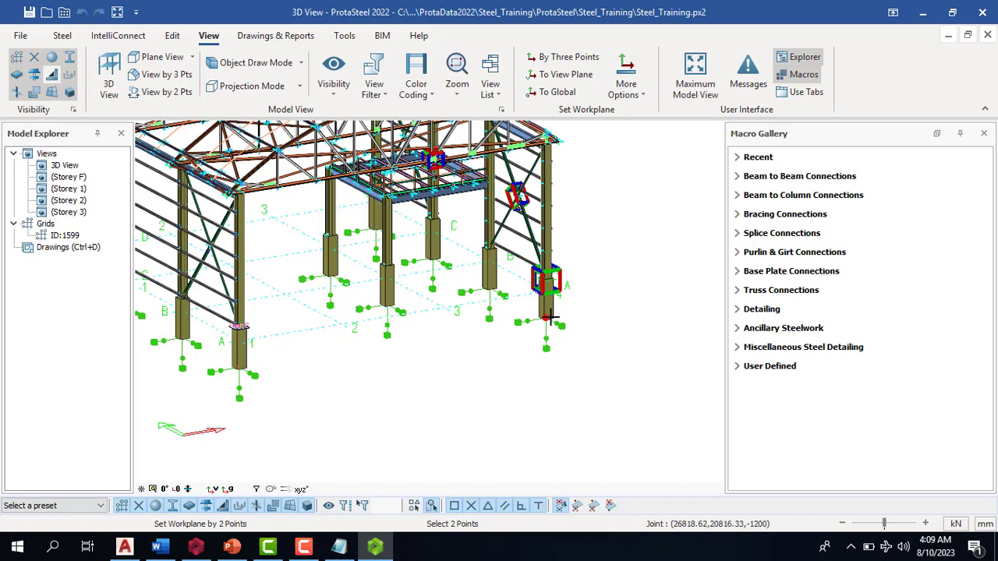
{"action": "left_click", "coordinate": [575, 285]}
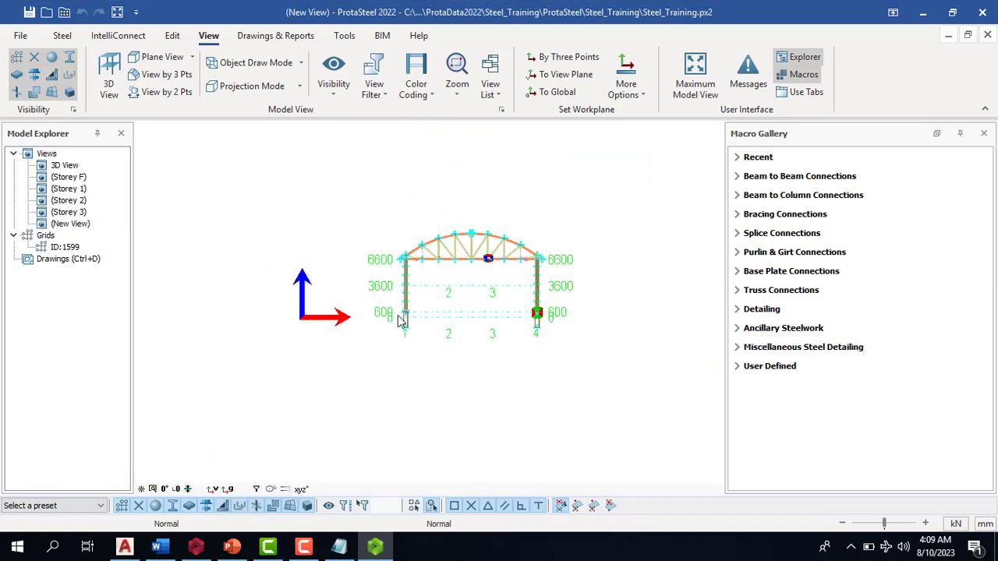
{"action": "scroll", "coordinate": [564, 254], "scroll_direction": "up", "scroll_amount": 1}
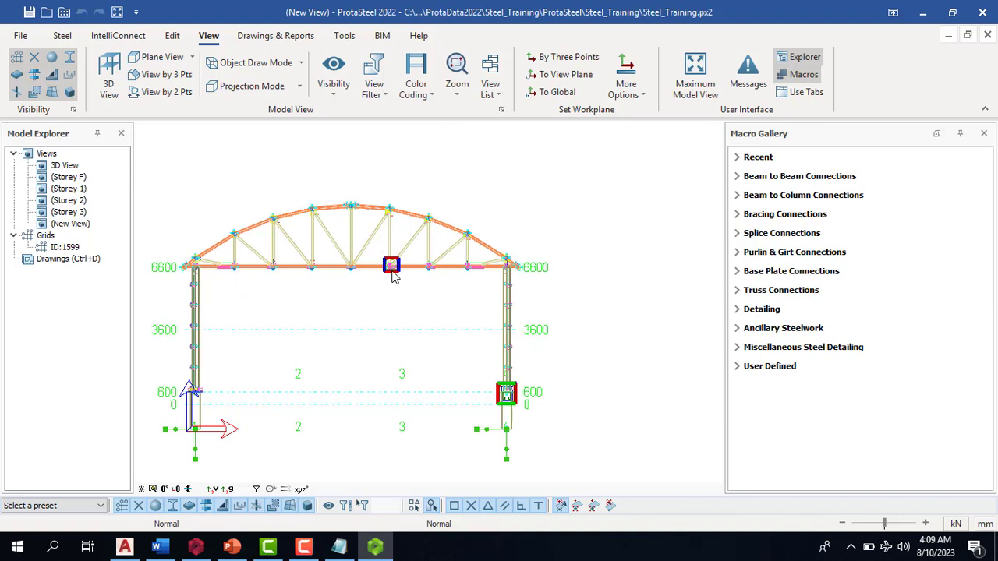
Save the model and rename the newly created frame view as CROSS SECTION
{"action": "key", "text": "ctrl+s"}
{"action": "right_click", "coordinate": [64, 222]}
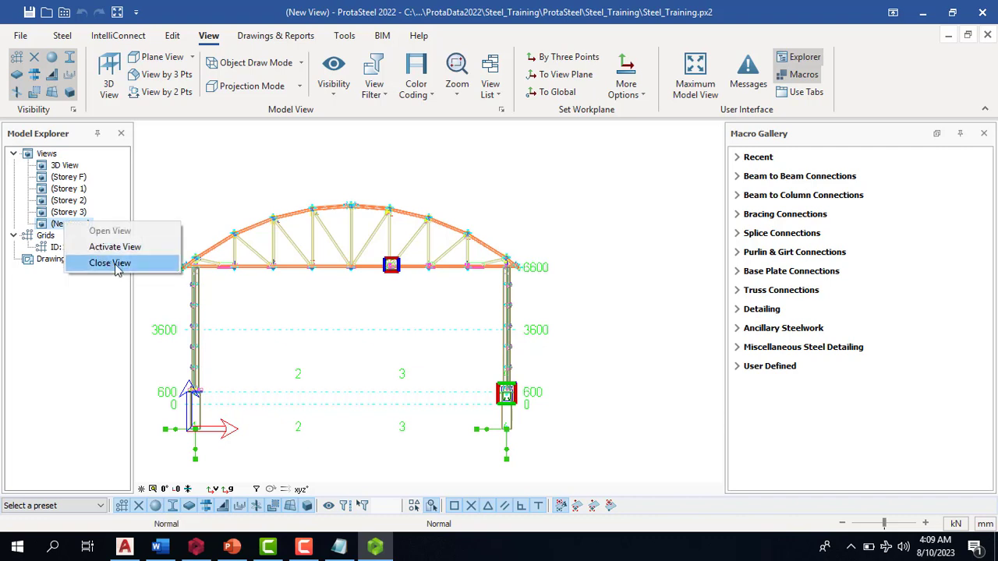
{"action": "left_click", "coordinate": [56, 225]}
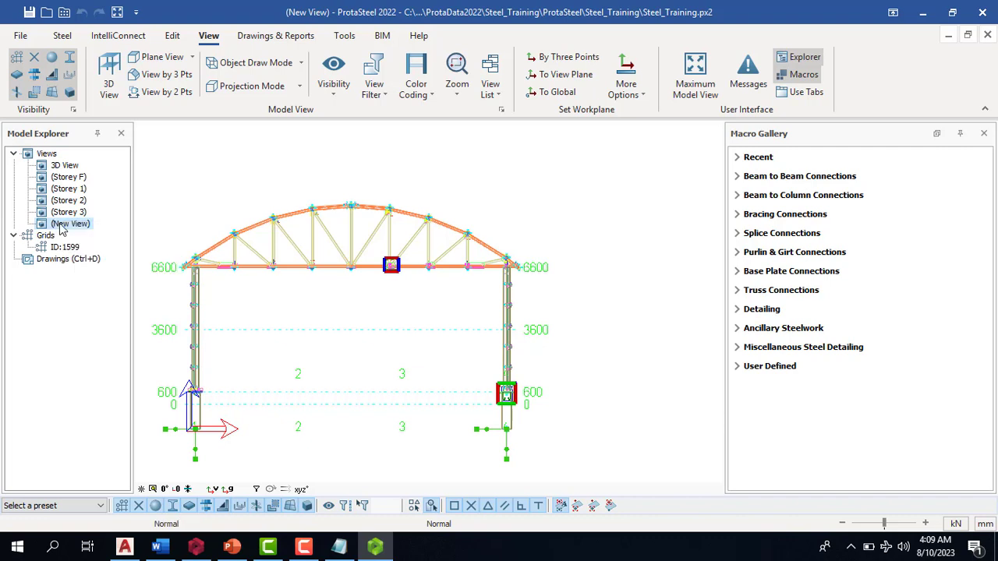
{"action": "left_click", "coordinate": [72, 223]}
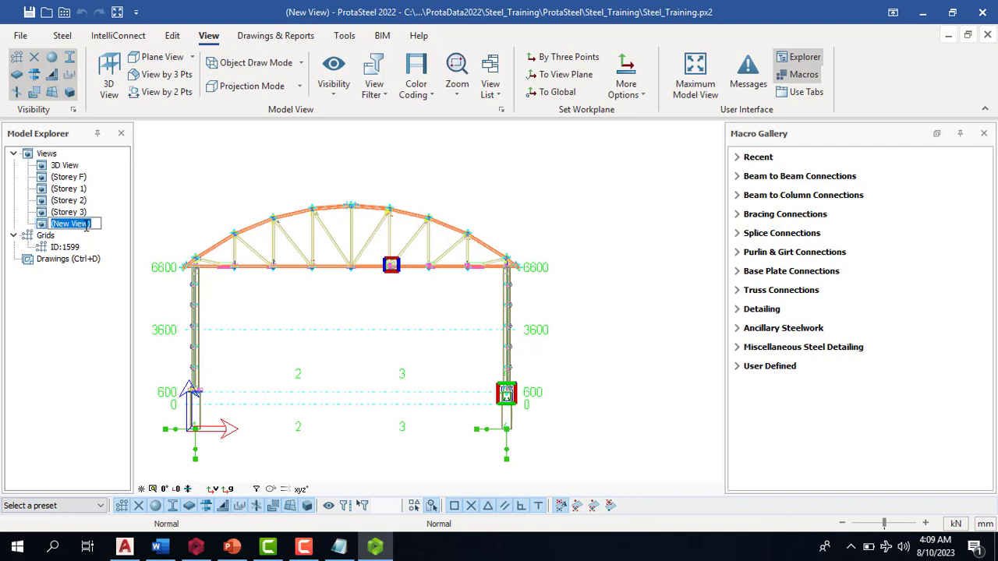
{"action": "type", "text": "CROSS SECTION"}
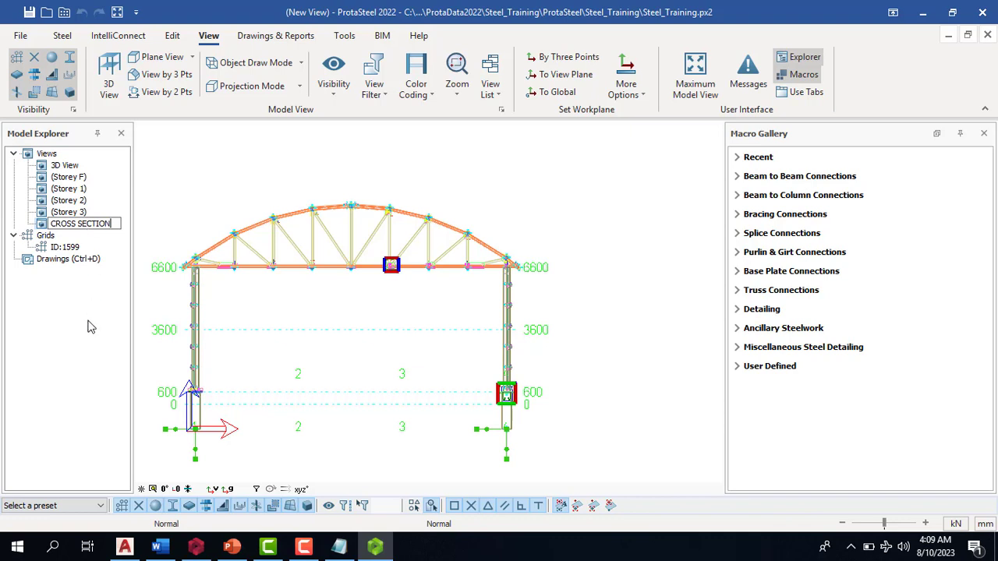
{"action": "key", "text": "Return"}
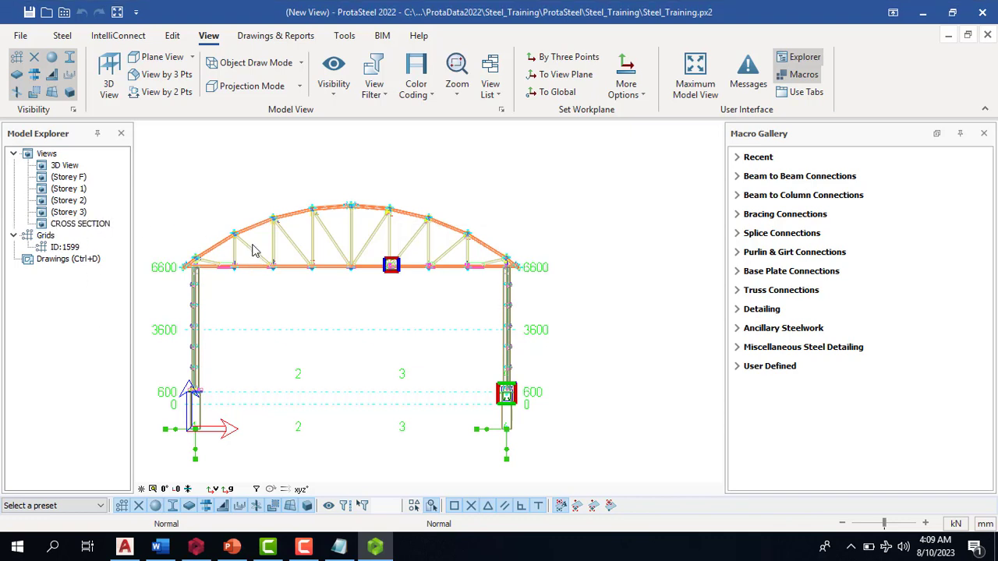
In the Drawing Module's Drawings Manager, select drawings 835-156-CE-001 through 835-156-CE-007 and open them
{"action": "double_click", "coordinate": [51, 259]}
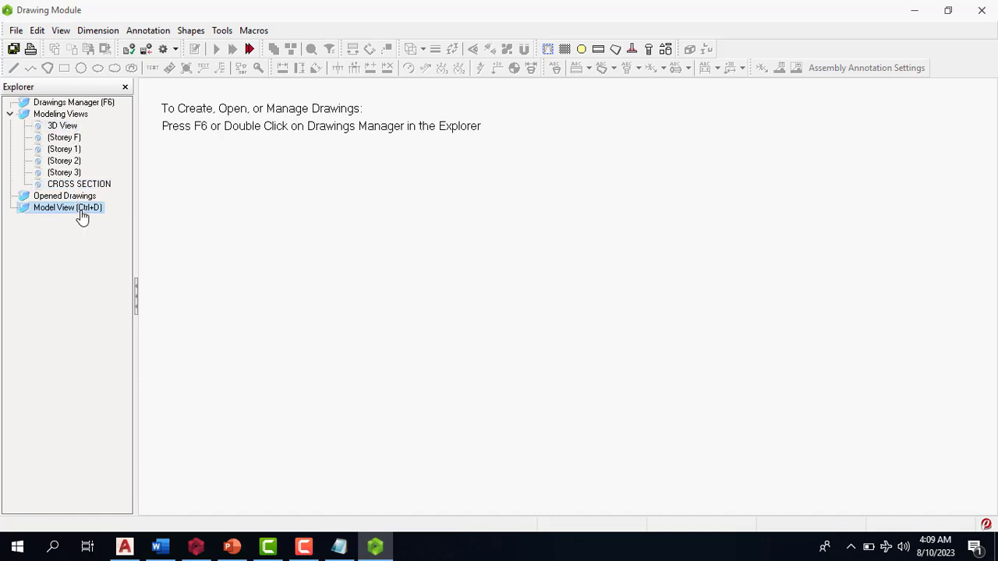
{"action": "double_click", "coordinate": [100, 102]}
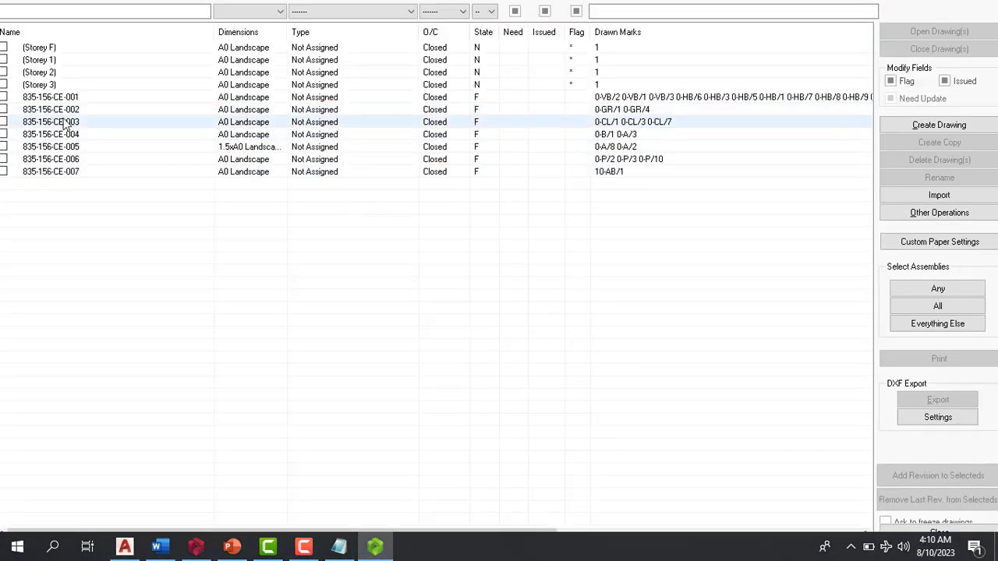
{"action": "left_click", "coordinate": [4, 98]}
{"action": "left_click", "coordinate": [4, 110]}
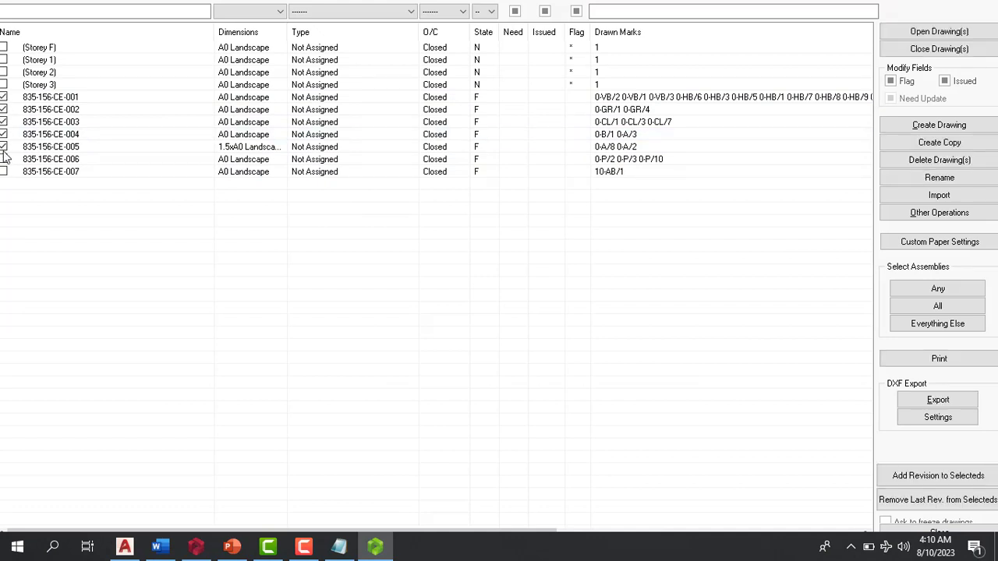
{"action": "left_click", "coordinate": [956, 31]}
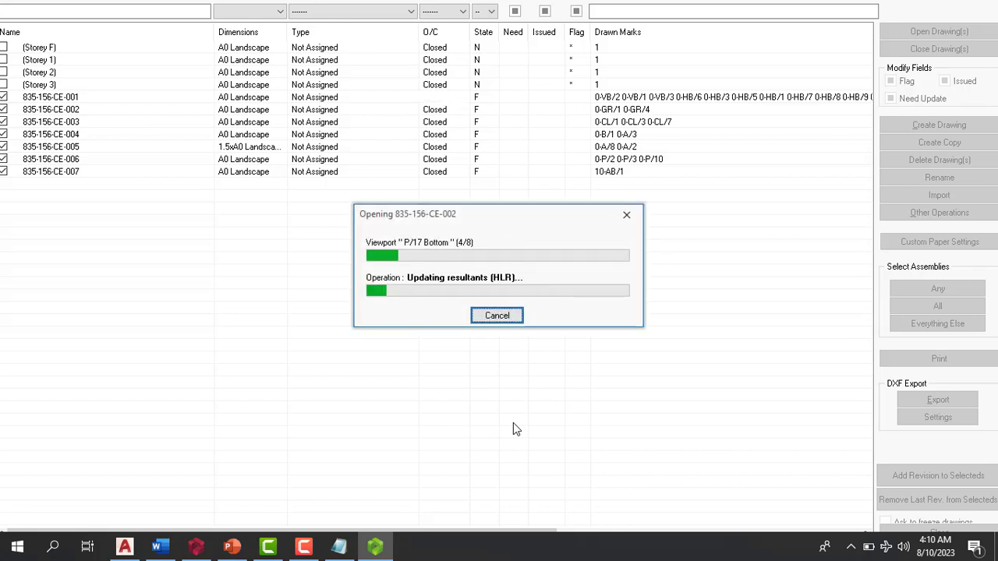
{"action": "left_click", "coordinate": [304, 546]}
{"action": "left_click", "coordinate": [309, 510]}
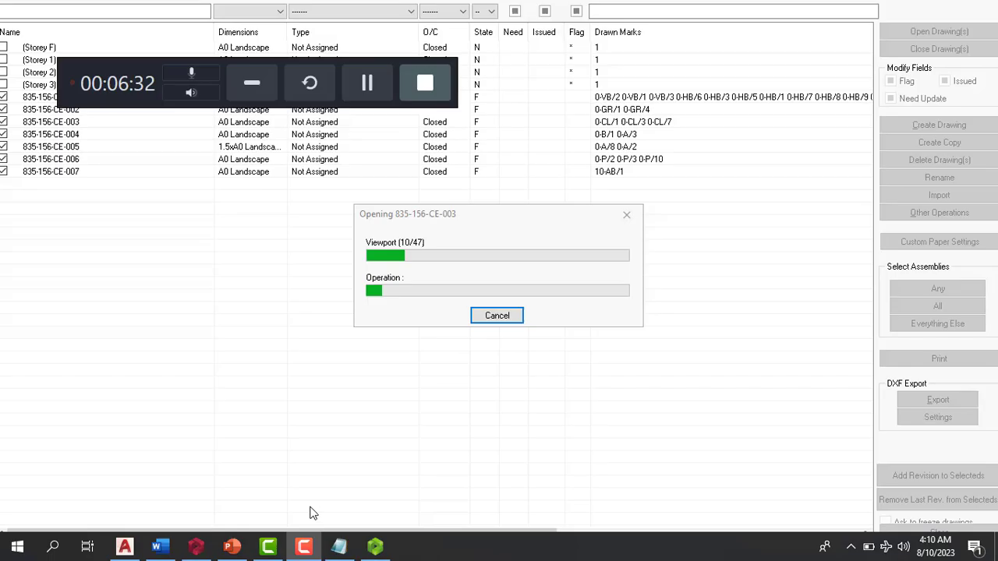
{"action": "left_click", "coordinate": [368, 84]}
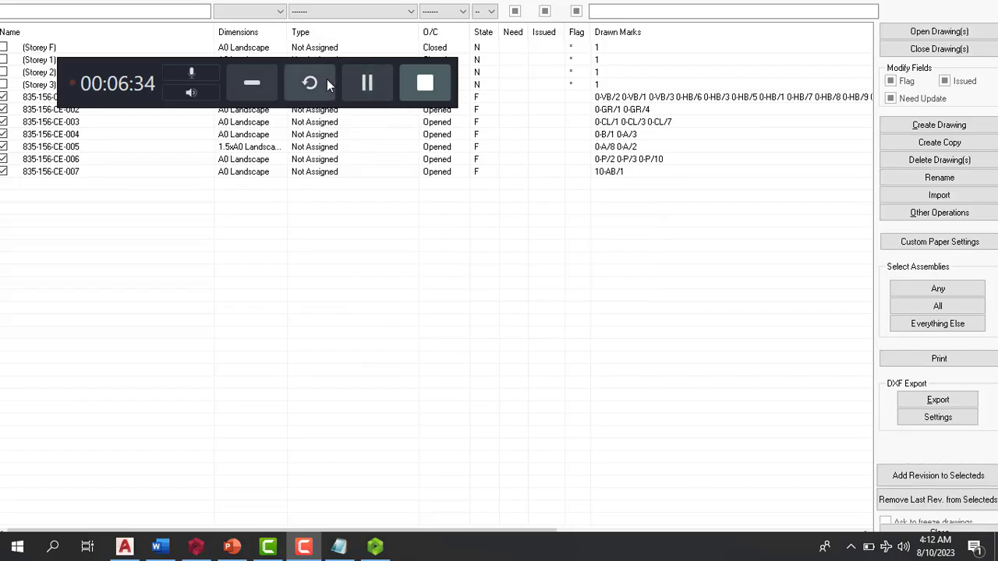
{"action": "left_click", "coordinate": [257, 83]}
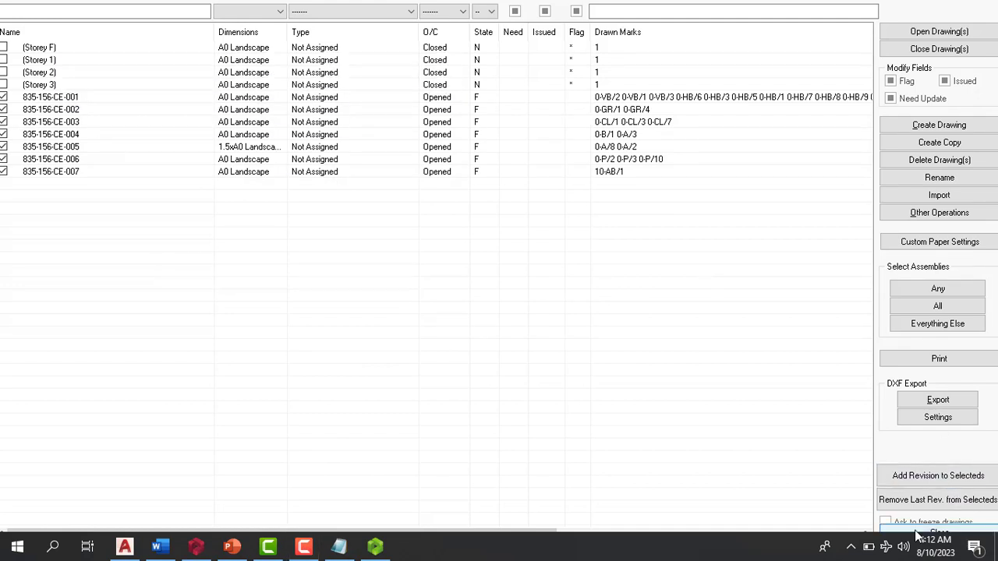
Close the Drawings Manager and review the opened drawings 835-156-CE-001 through 835-156-CE-007 one after another
{"action": "left_click", "coordinate": [920, 533]}
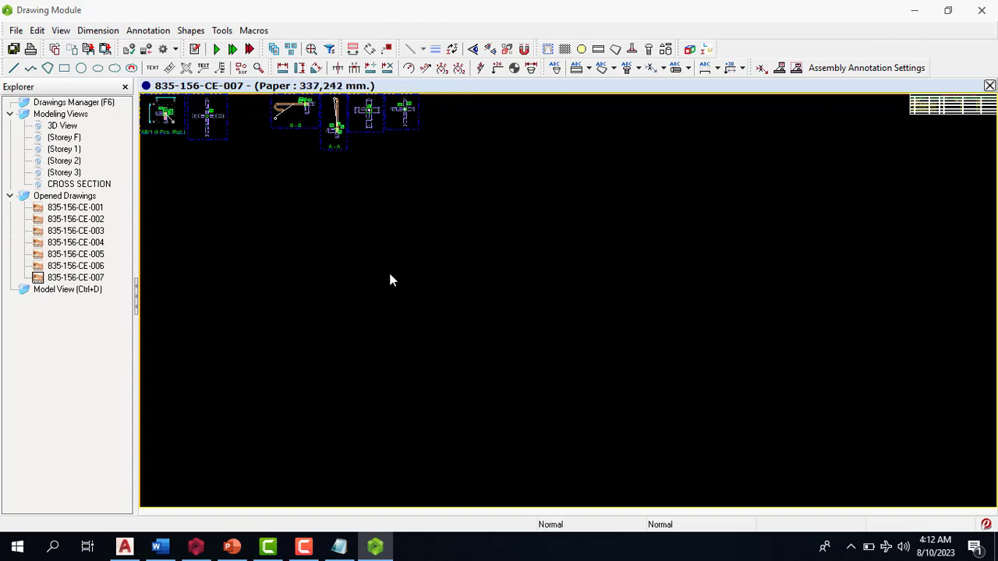
{"action": "scroll", "coordinate": [270, 189], "scroll_direction": "up", "scroll_amount": 5}
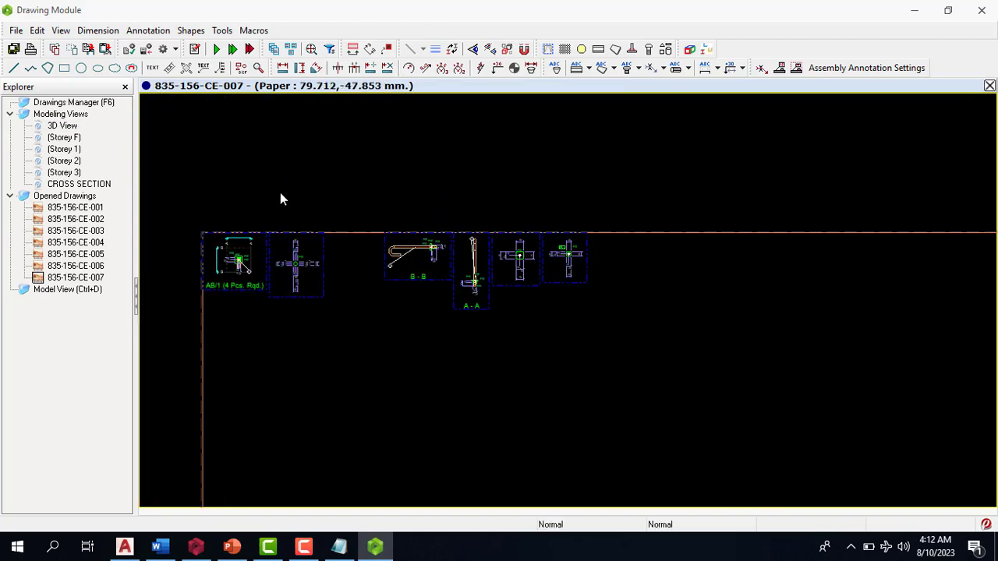
{"action": "double_click", "coordinate": [75, 207]}
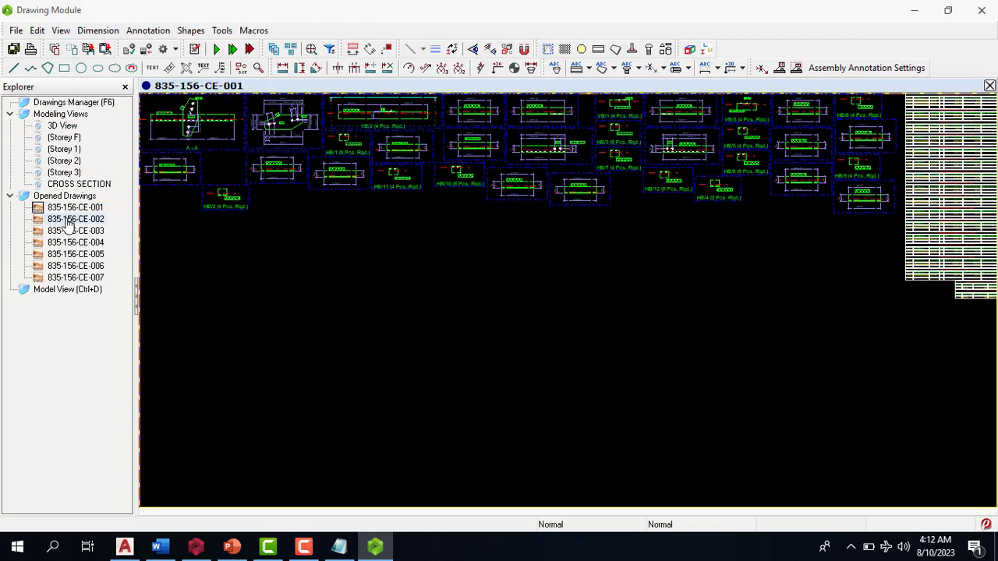
{"action": "double_click", "coordinate": [67, 220]}
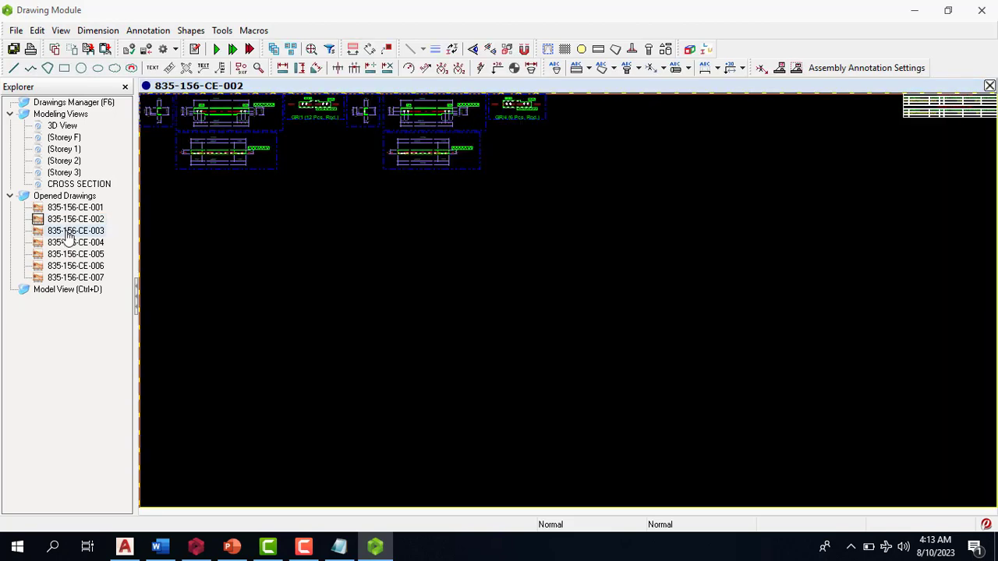
{"action": "double_click", "coordinate": [70, 231]}
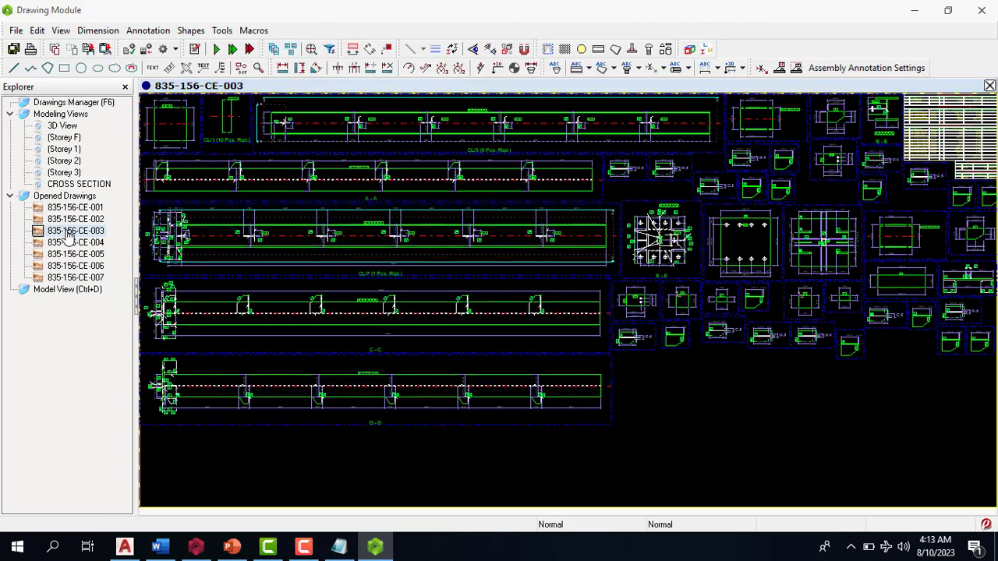
{"action": "double_click", "coordinate": [75, 277]}
{"action": "double_click", "coordinate": [74, 266]}
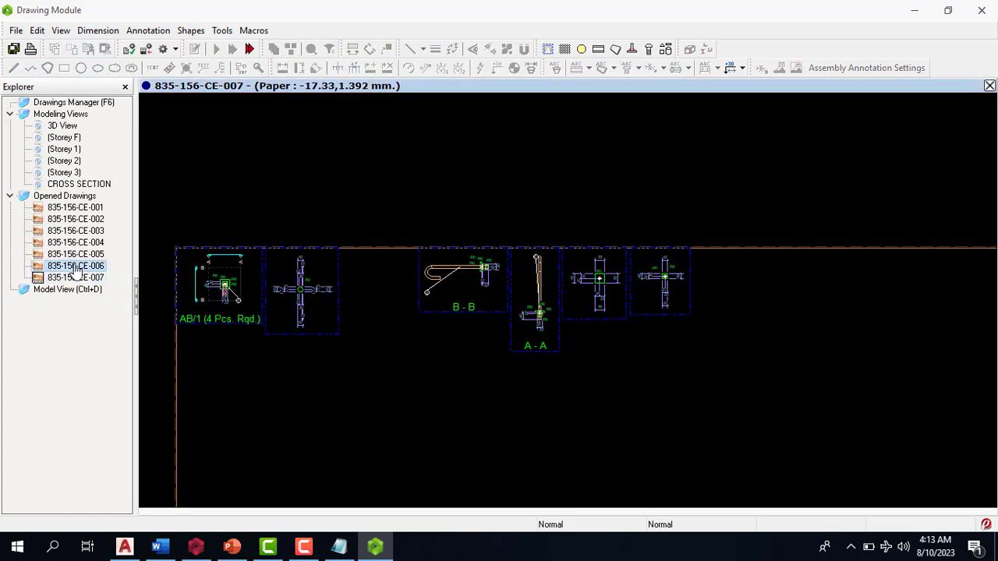
{"action": "double_click", "coordinate": [75, 255]}
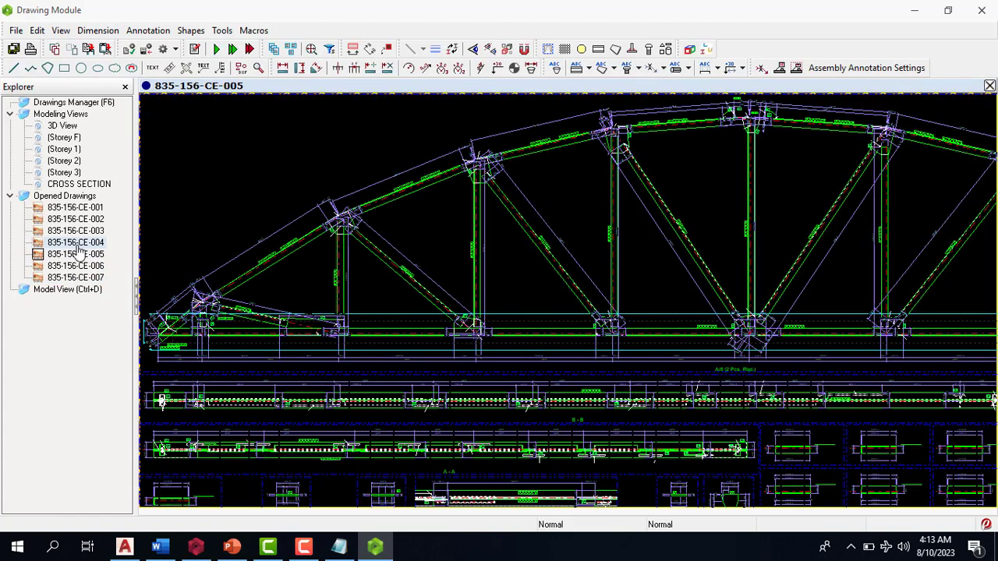
{"action": "double_click", "coordinate": [76, 242]}
{"action": "double_click", "coordinate": [75, 231]}
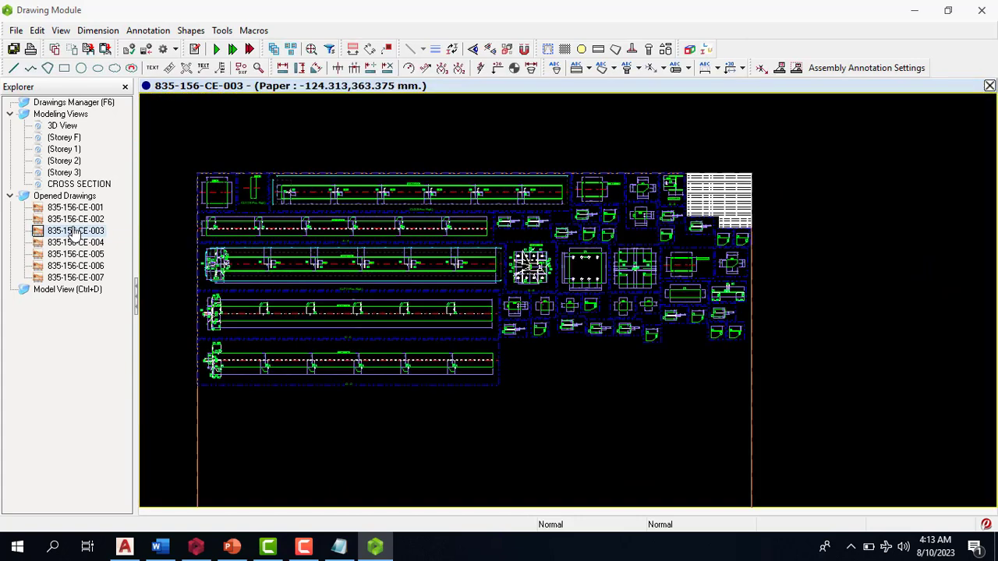
Review drawings 835-156-CE-002 and 835-156-CE-001, and switch back to the model view
{"action": "double_click", "coordinate": [74, 220]}
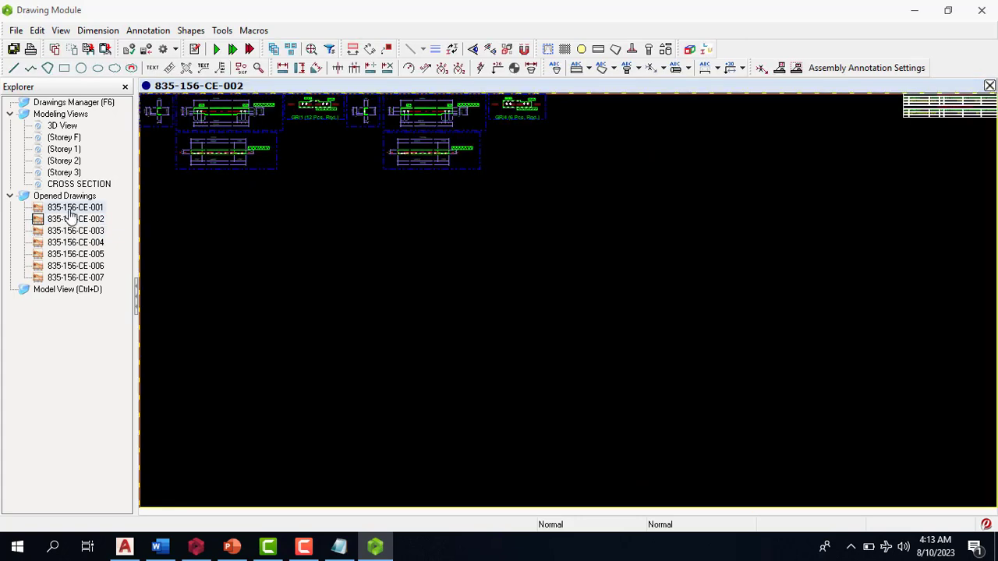
{"action": "double_click", "coordinate": [73, 208]}
{"action": "scroll", "coordinate": [261, 315], "scroll_direction": "down", "scroll_amount": 1}
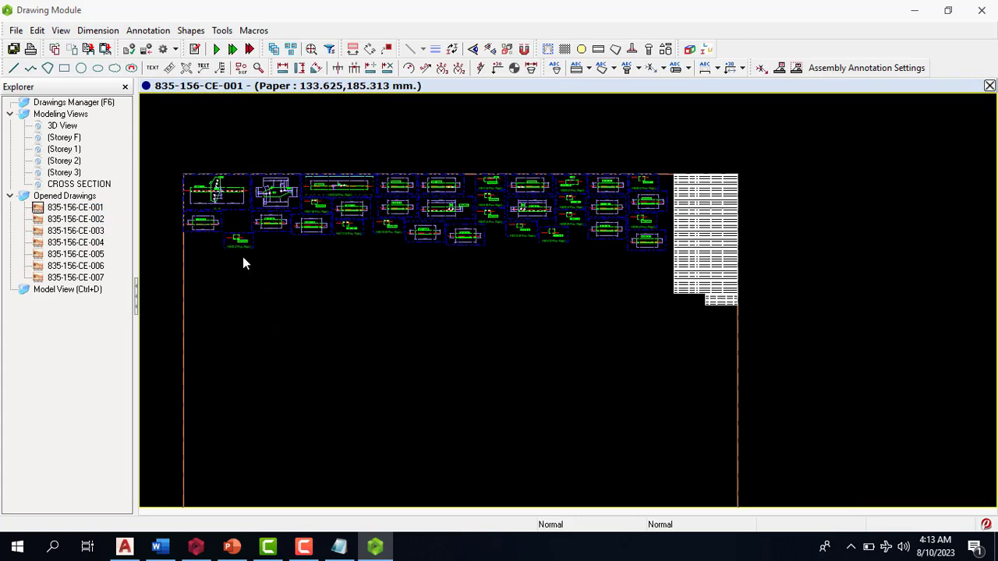
{"action": "double_click", "coordinate": [59, 291]}
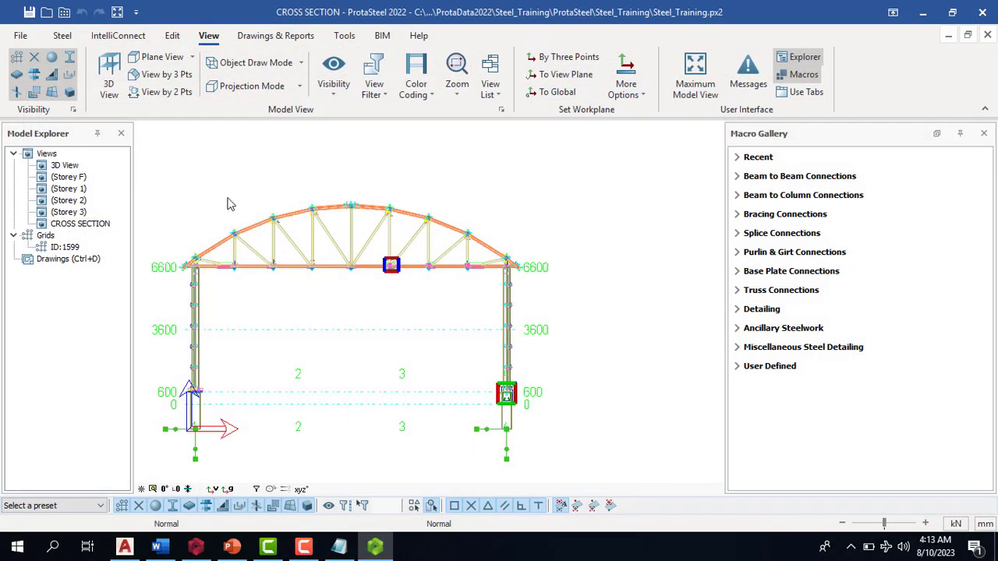
Return to the Drawing Module, select the Storey F, Storey 1, Storey 2 and Storey 3 drawings in the Drawings Manager and open them
{"action": "double_click", "coordinate": [64, 261]}
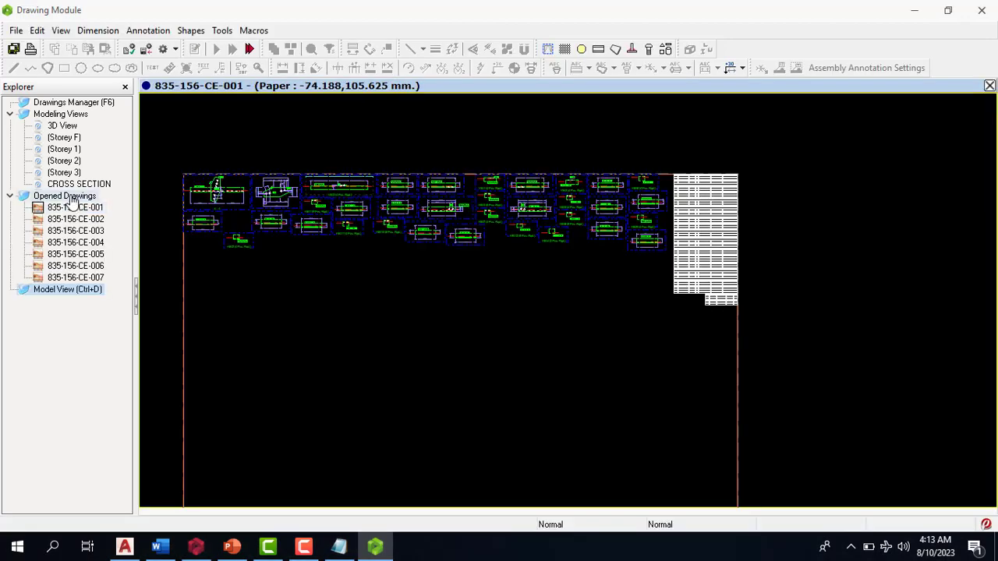
{"action": "double_click", "coordinate": [88, 102]}
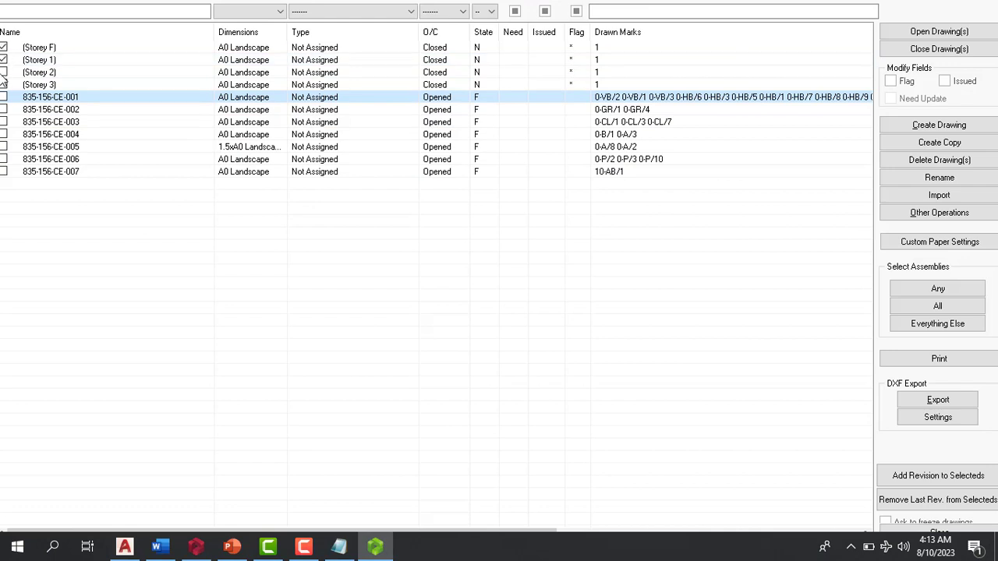
{"action": "left_click", "coordinate": [3, 84]}
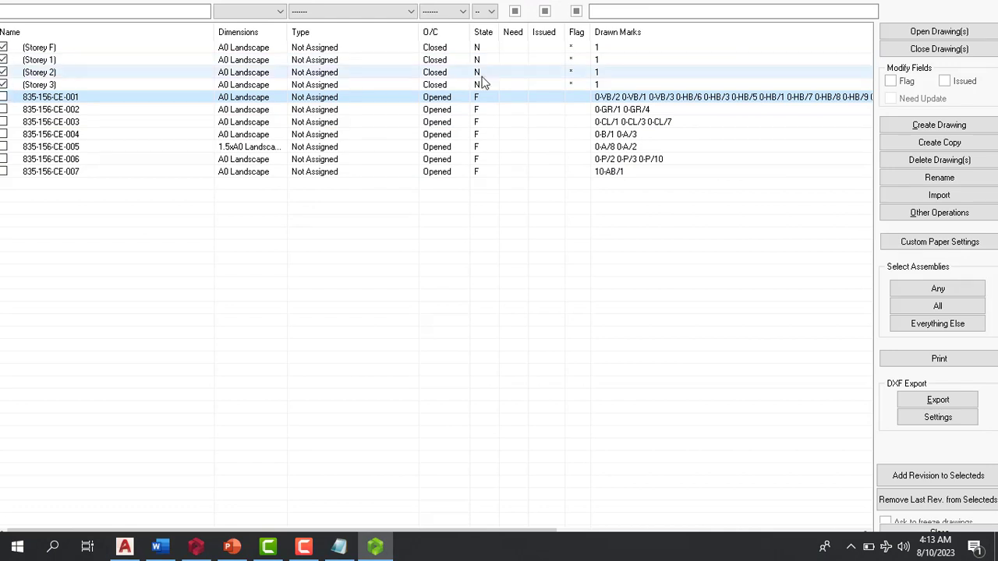
{"action": "left_click", "coordinate": [928, 33]}
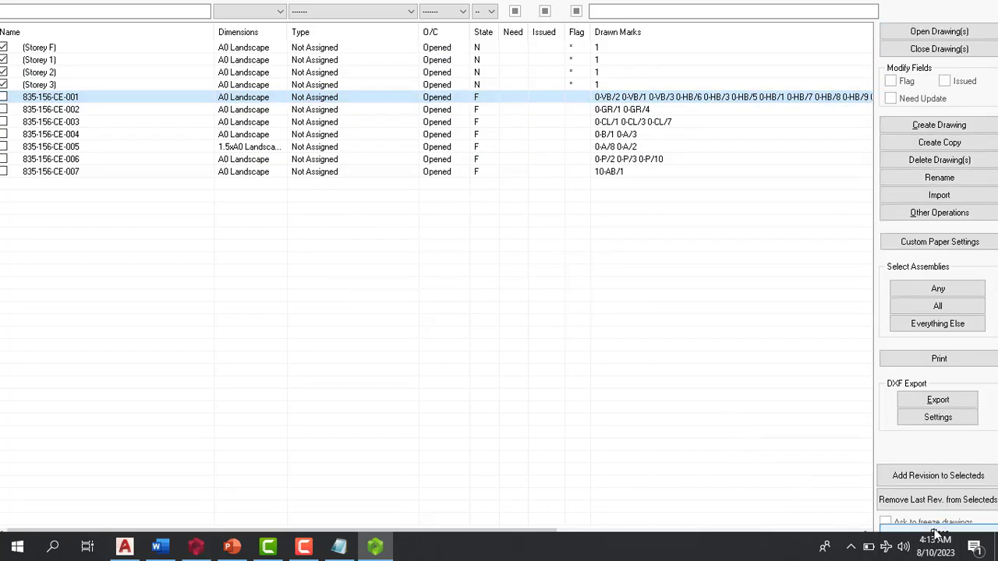
{"action": "left_click", "coordinate": [935, 534]}
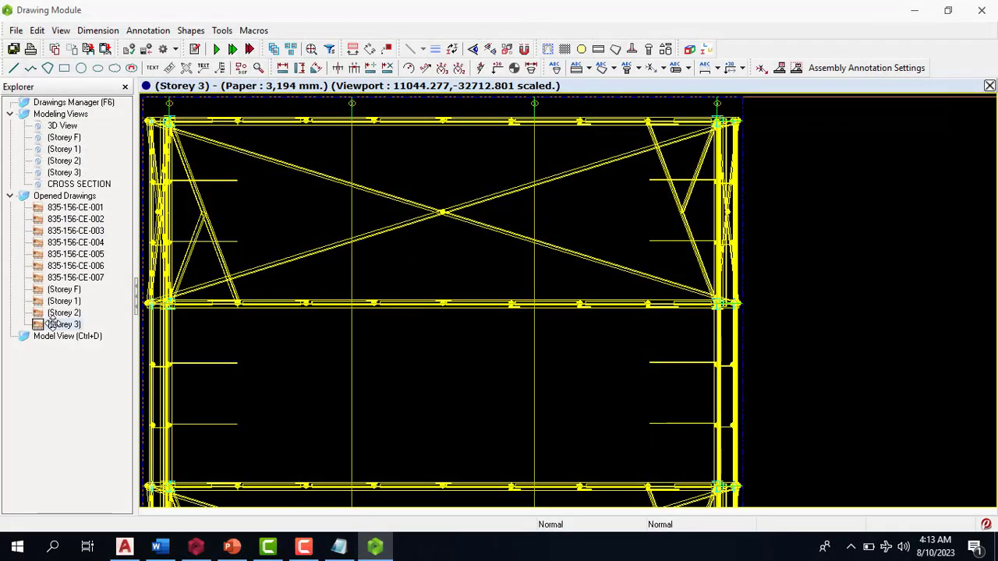
Review the opened Storey F, Storey 1, Storey 2 and Storey 3 drawings, returning to the Storey F plan to examine its full sheet
{"action": "double_click", "coordinate": [62, 289]}
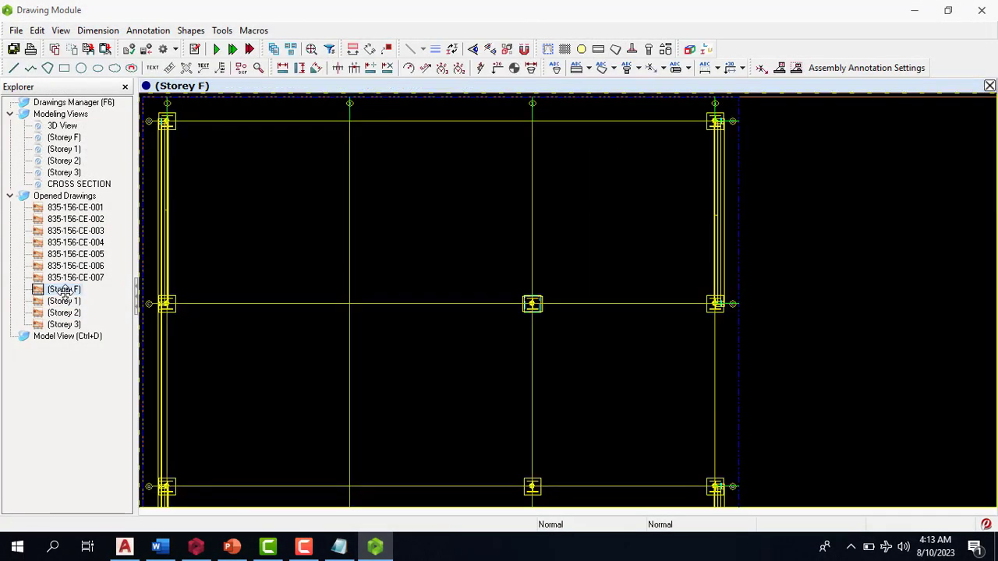
{"action": "double_click", "coordinate": [70, 301]}
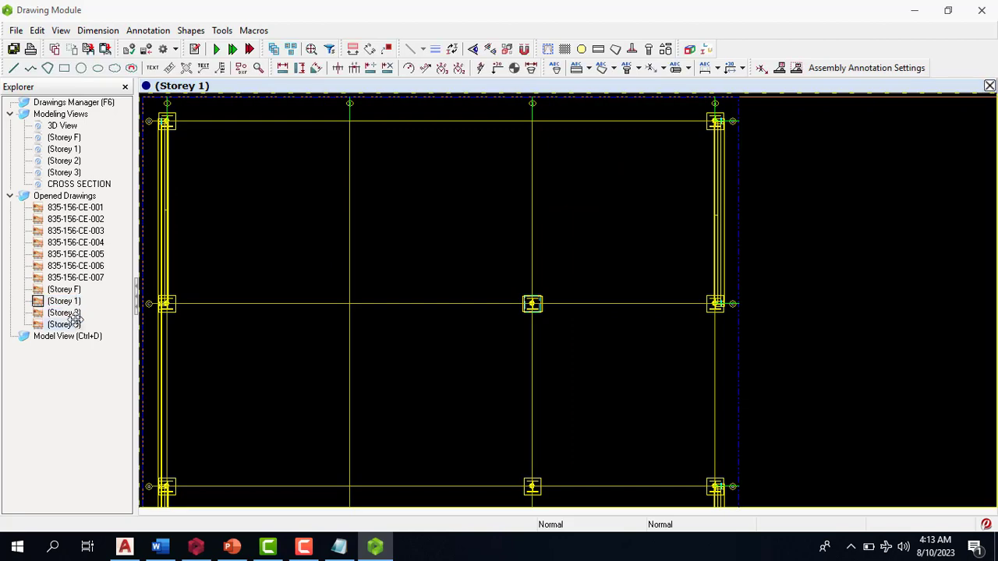
{"action": "double_click", "coordinate": [66, 312]}
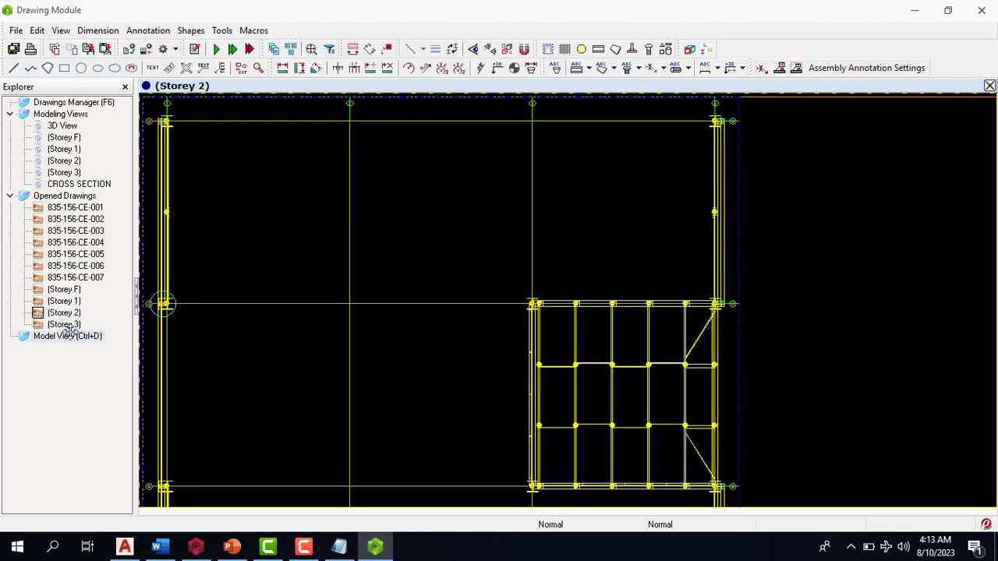
{"action": "double_click", "coordinate": [67, 325]}
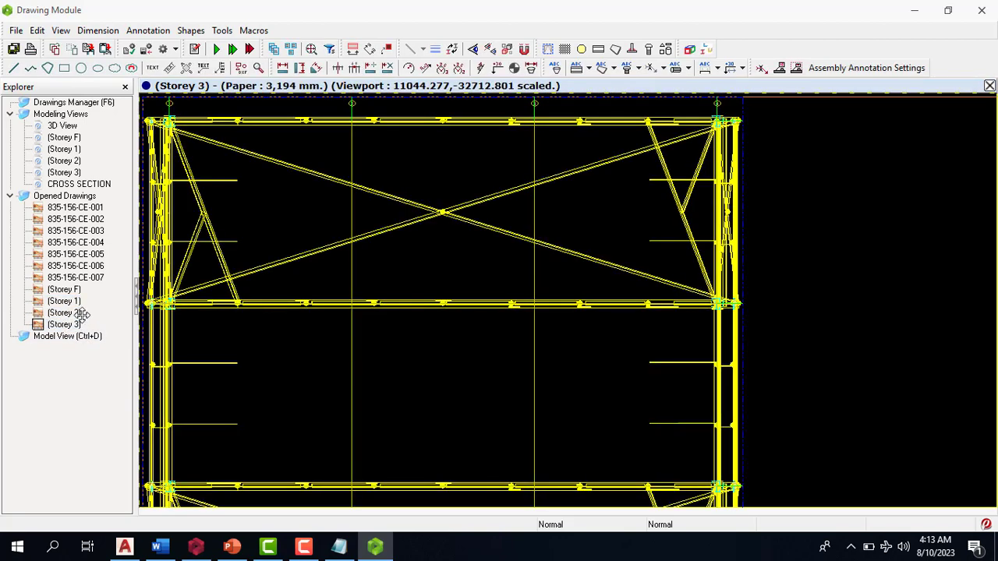
{"action": "left_click", "coordinate": [66, 301]}
{"action": "double_click", "coordinate": [67, 299]}
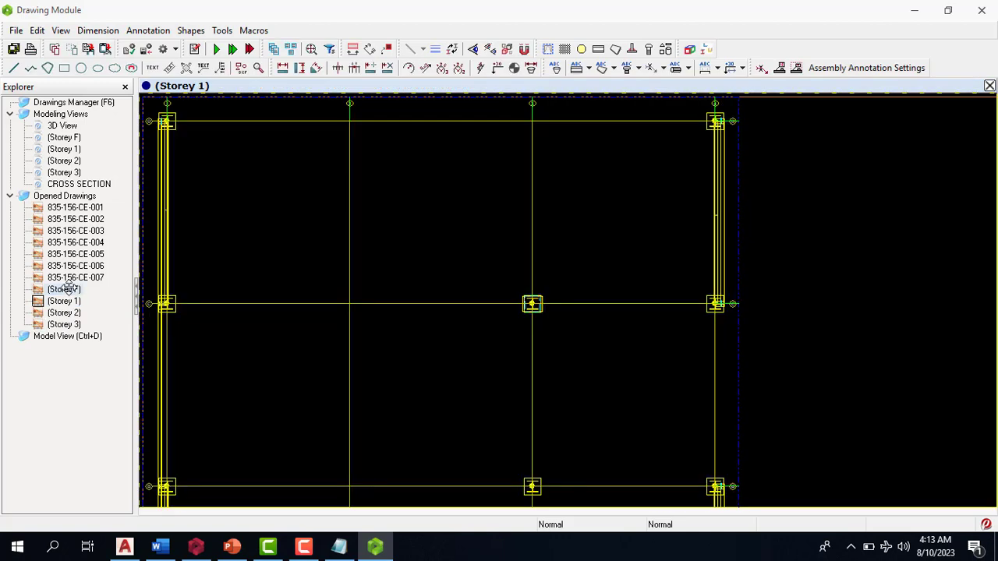
{"action": "double_click", "coordinate": [66, 290]}
{"action": "scroll", "coordinate": [422, 320], "scroll_direction": "down", "scroll_amount": 5}
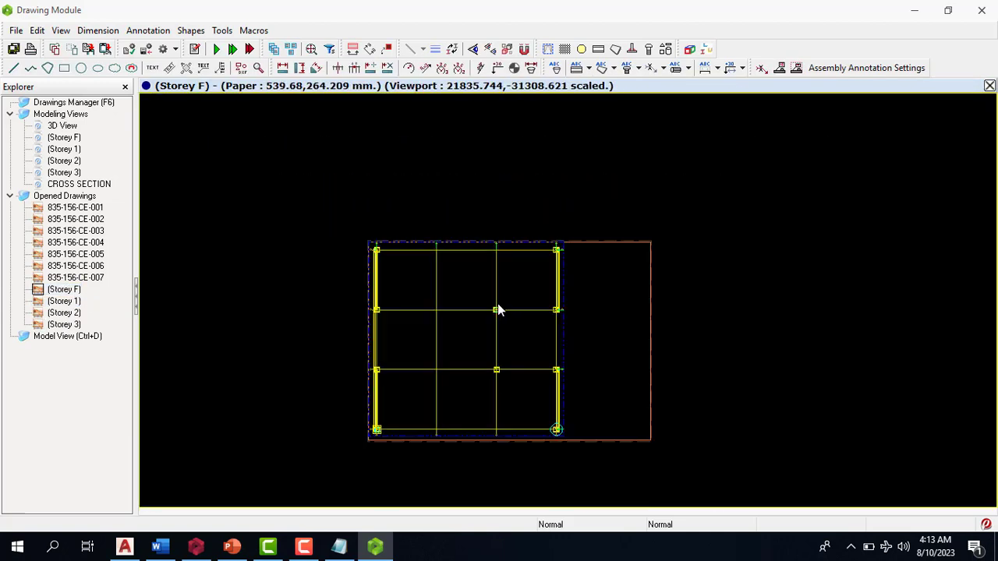
{"action": "scroll", "coordinate": [612, 375], "scroll_direction": "up", "scroll_amount": 3}
{"action": "scroll", "coordinate": [520, 373], "scroll_direction": "up", "scroll_amount": 2}
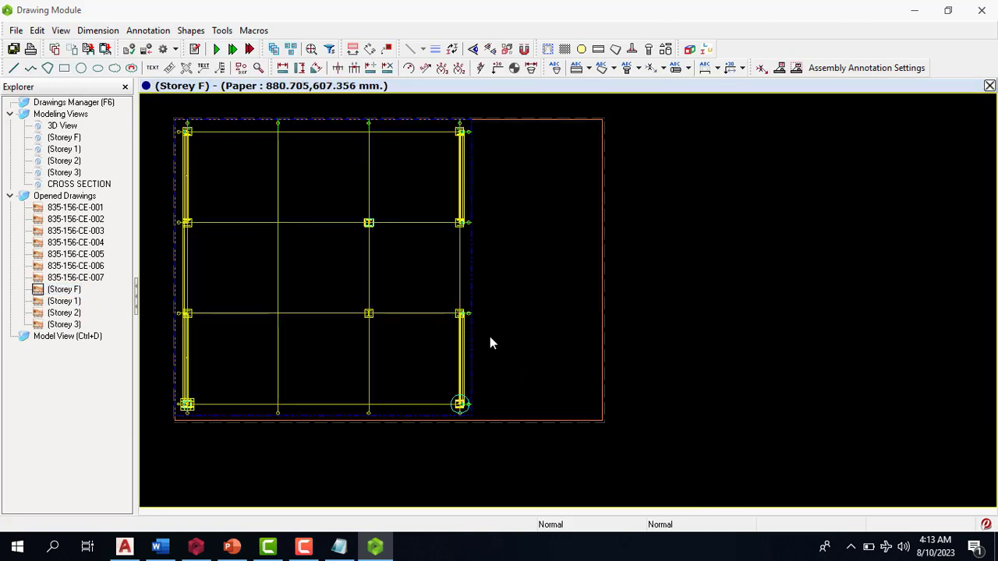
Insert the CROSS SECTION modeling view into the Storey F drawing beside the plan
{"action": "double_click", "coordinate": [79, 186]}
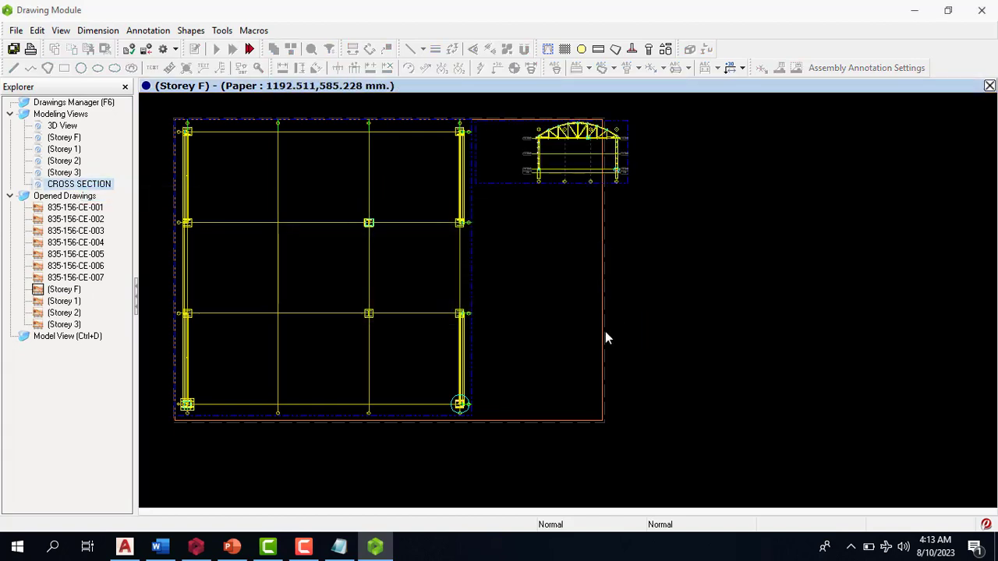
{"action": "scroll", "coordinate": [636, 156], "scroll_direction": "up", "scroll_amount": 4}
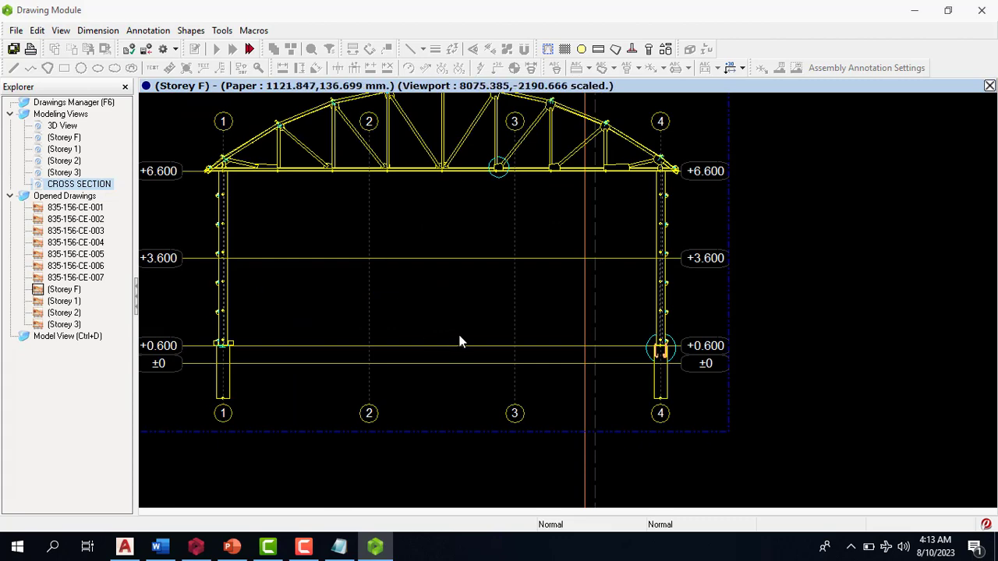
{"action": "scroll", "coordinate": [398, 265], "scroll_direction": "down", "scroll_amount": 2}
Examine the inserted truss frame section's members, grids and levels, and its position on the Storey F sheet
{"action": "left_click", "coordinate": [65, 174]}
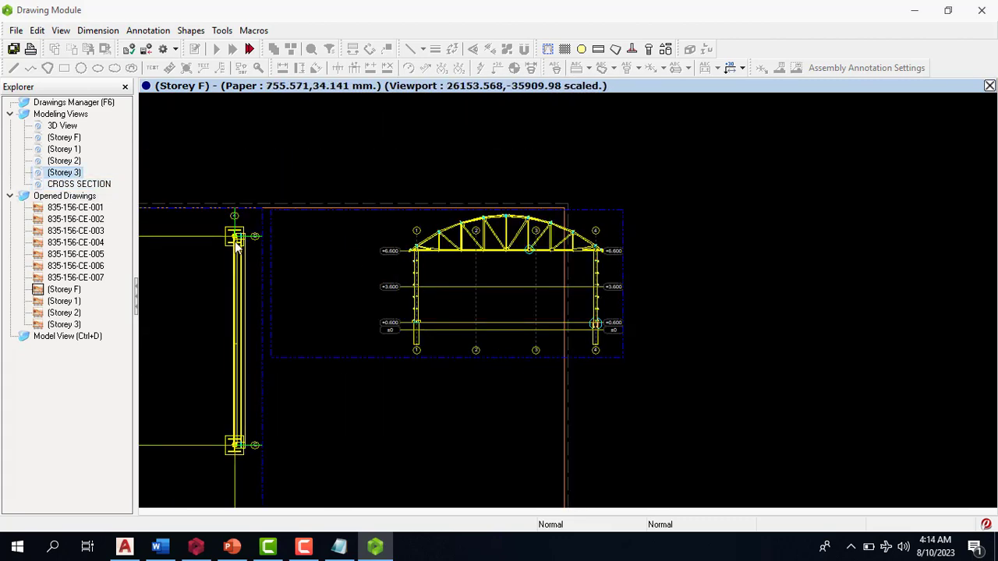
{"action": "scroll", "coordinate": [445, 281], "scroll_direction": "up", "scroll_amount": 4}
{"action": "scroll", "coordinate": [503, 234], "scroll_direction": "down", "scroll_amount": 3}
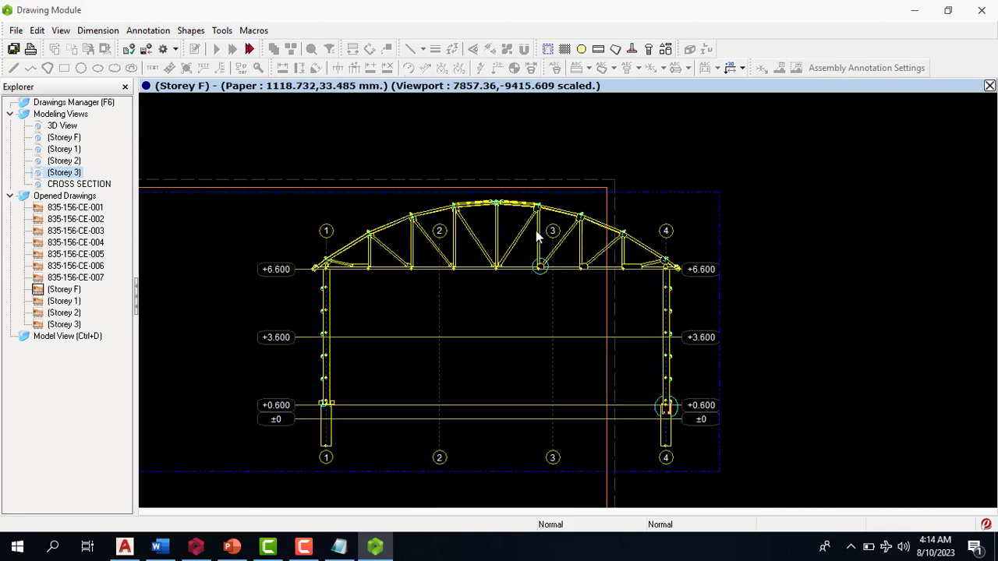
{"action": "scroll", "coordinate": [636, 230], "scroll_direction": "up", "scroll_amount": 2}
{"action": "scroll", "coordinate": [638, 242], "scroll_direction": "down", "scroll_amount": 2}
{"action": "scroll", "coordinate": [447, 289], "scroll_direction": "up", "scroll_amount": 1}
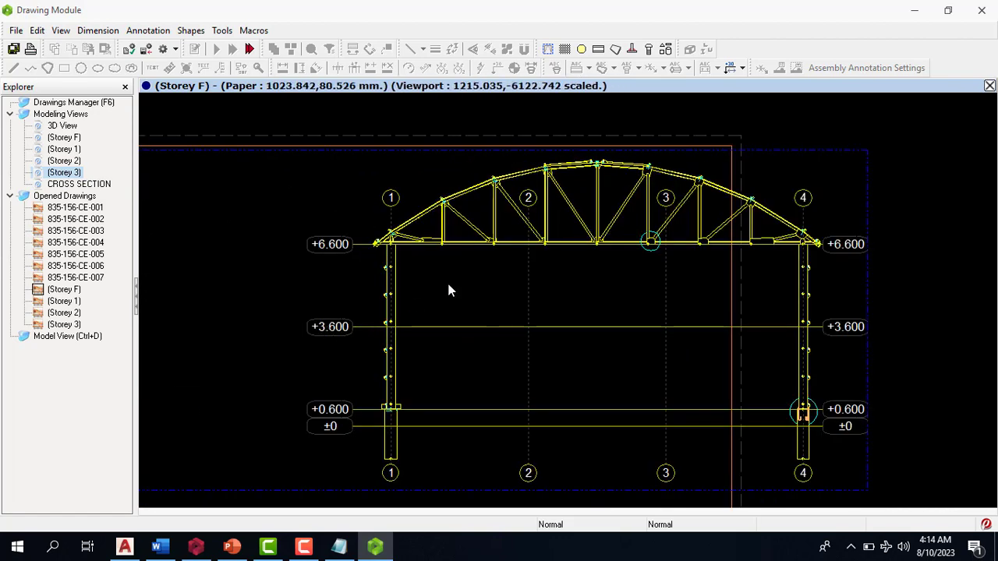
{"action": "scroll", "coordinate": [522, 271], "scroll_direction": "down", "scroll_amount": 6}
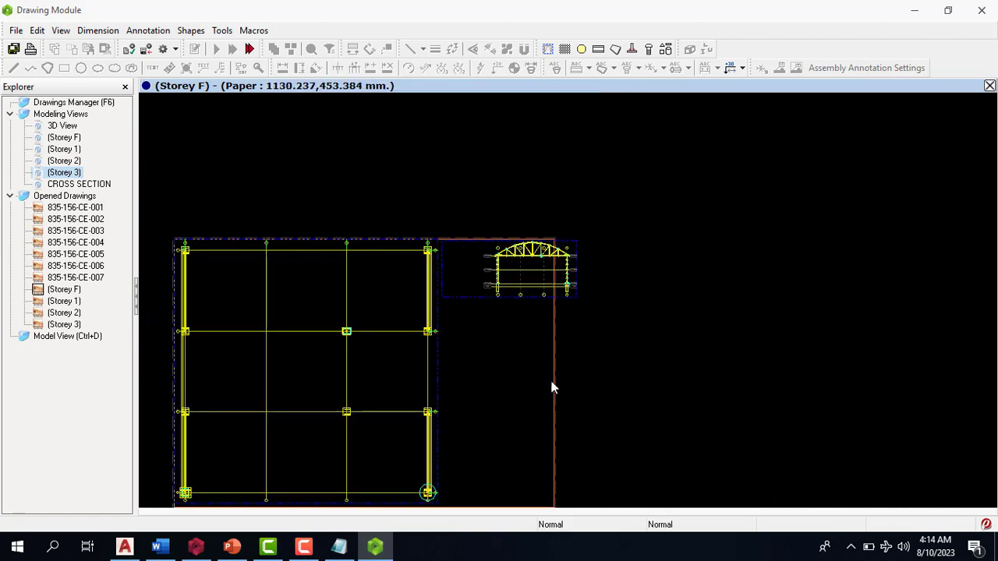
{"action": "scroll", "coordinate": [545, 257], "scroll_direction": "down", "scroll_amount": 2}
{"action": "scroll", "coordinate": [557, 256], "scroll_direction": "up", "scroll_amount": 2}
{"action": "scroll", "coordinate": [490, 325], "scroll_direction": "up", "scroll_amount": 1}
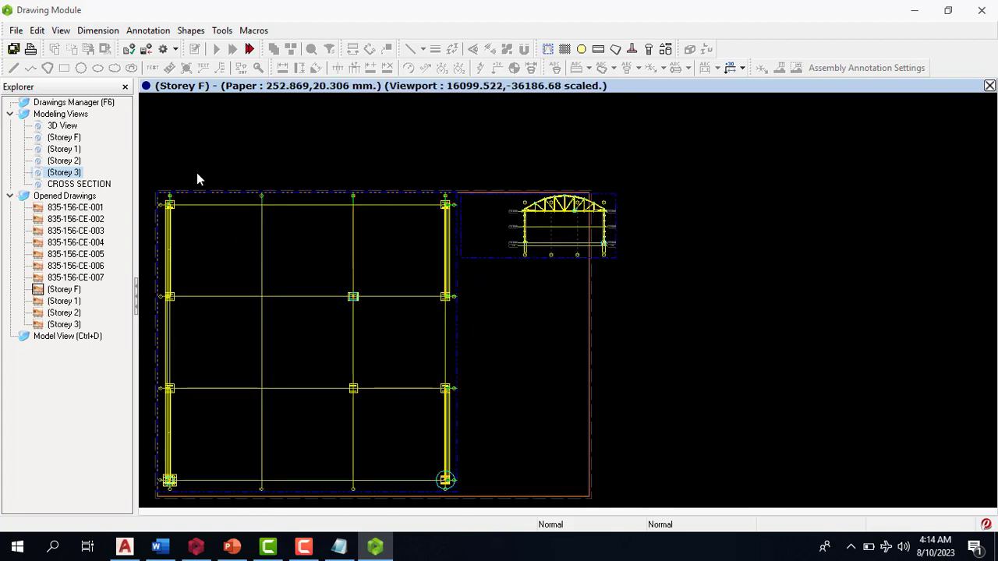
Return from the drawings to the model view and create a new 3D view
{"action": "left_click", "coordinate": [63, 127]}
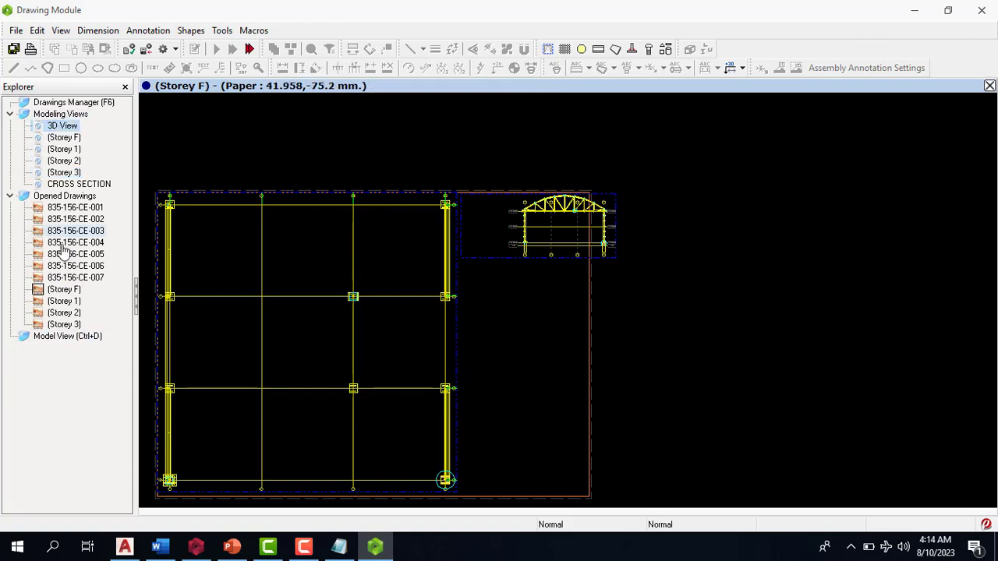
{"action": "double_click", "coordinate": [55, 337]}
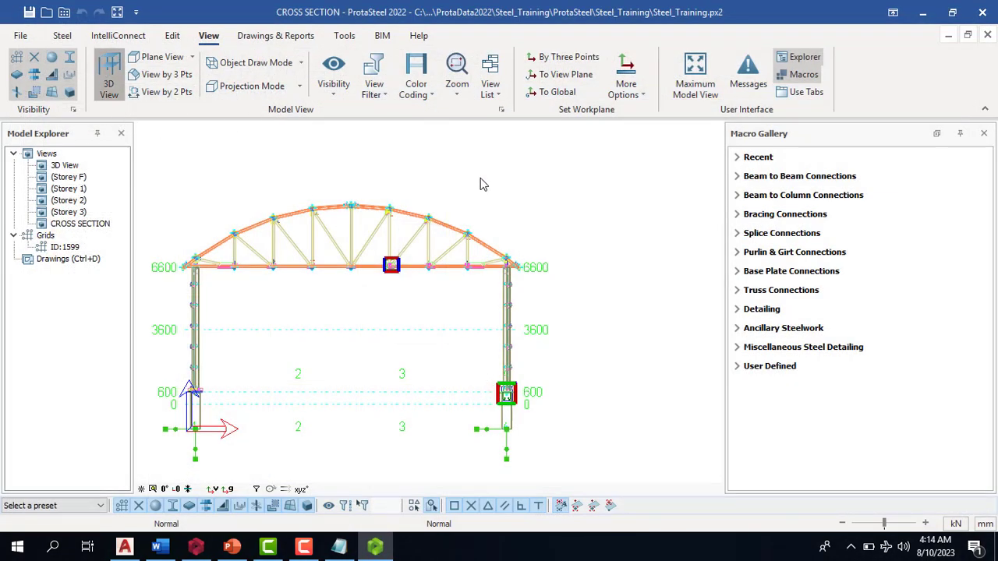
{"action": "left_click", "coordinate": [110, 68]}
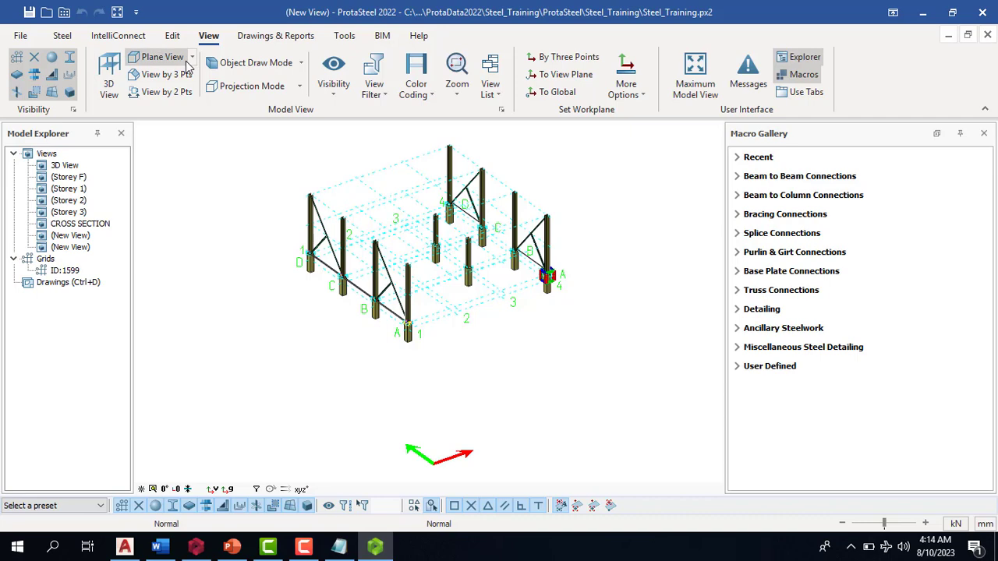
Open the existing 3D View and examine the whole steel building and its mezzanine platform
{"action": "double_click", "coordinate": [66, 165]}
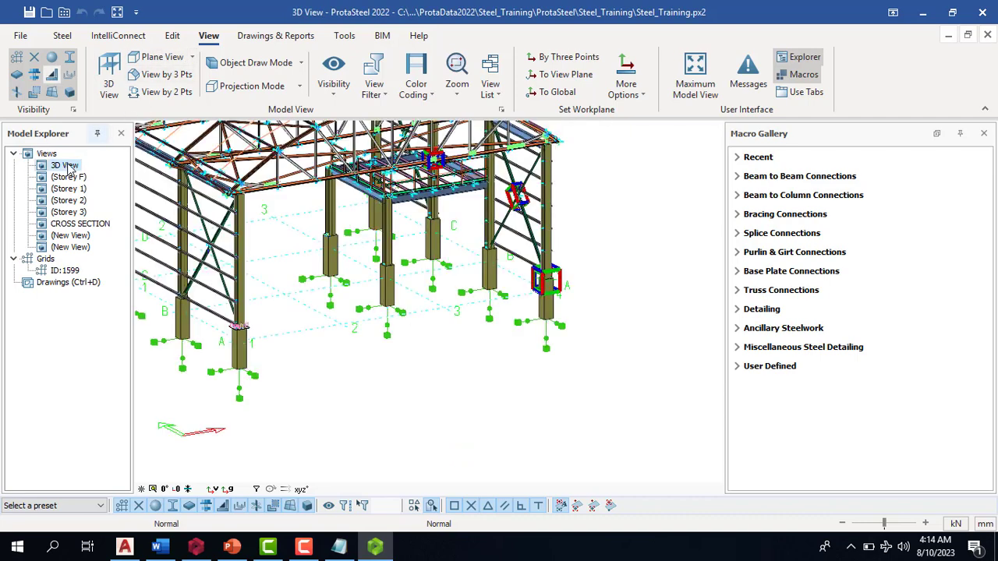
{"action": "scroll", "coordinate": [453, 391], "scroll_direction": "down", "scroll_amount": 3}
{"action": "scroll", "coordinate": [390, 316], "scroll_direction": "up", "scroll_amount": 5}
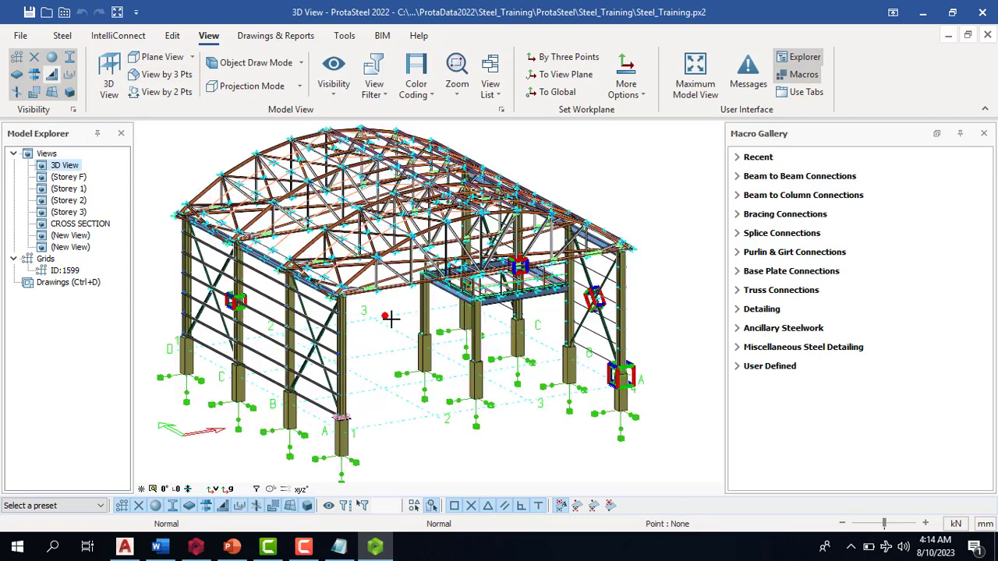
{"action": "scroll", "coordinate": [402, 293], "scroll_direction": "down", "scroll_amount": 2}
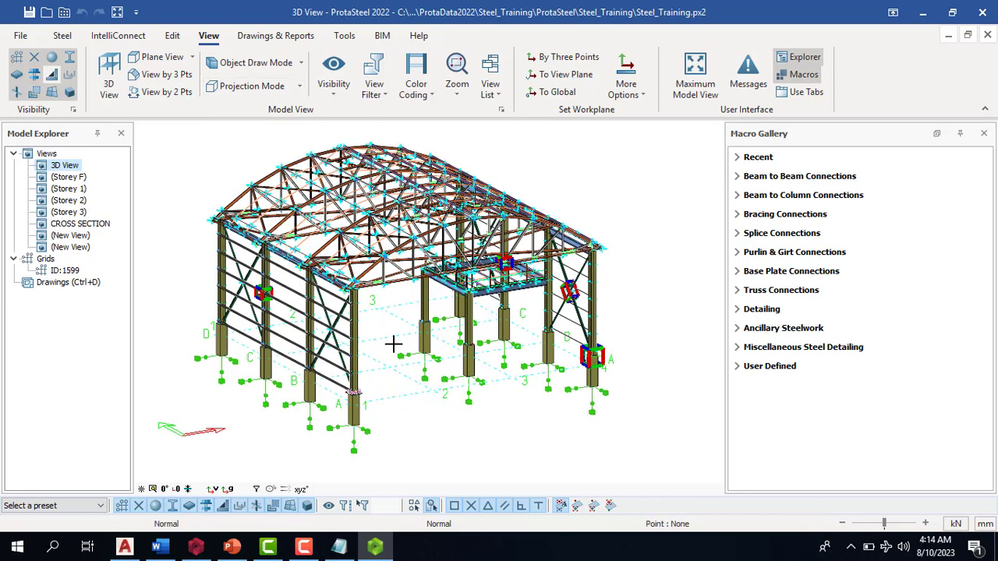
{"action": "scroll", "coordinate": [394, 344], "scroll_direction": "up", "scroll_amount": 5}
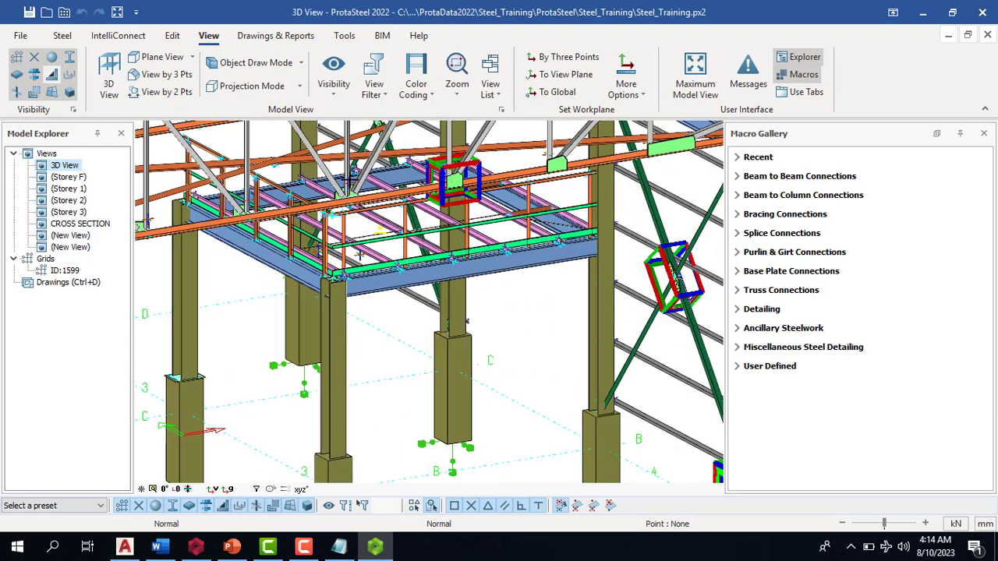
{"action": "scroll", "coordinate": [359, 254], "scroll_direction": "up", "scroll_amount": 2}
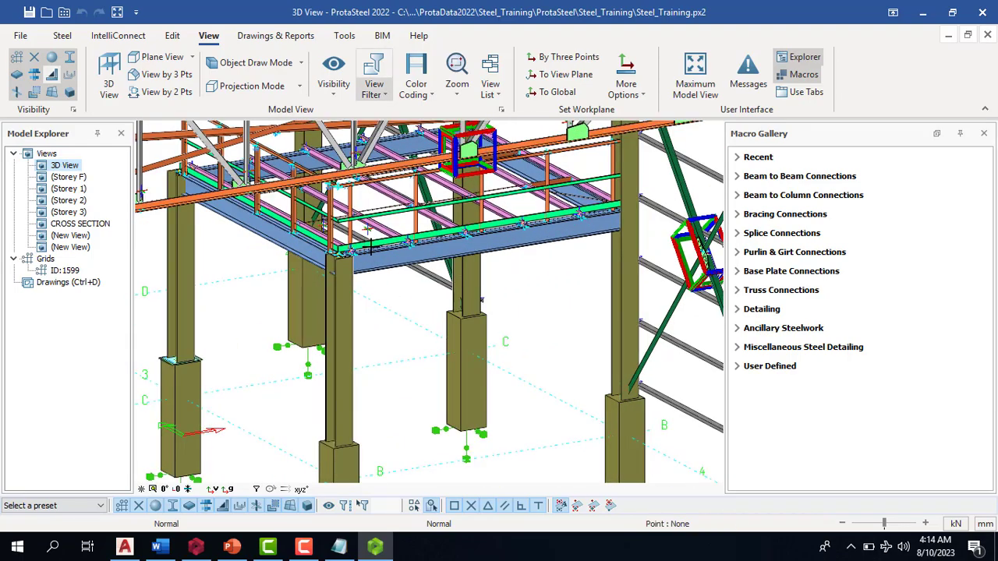
{"action": "scroll", "coordinate": [545, 390], "scroll_direction": "down", "scroll_amount": 5}
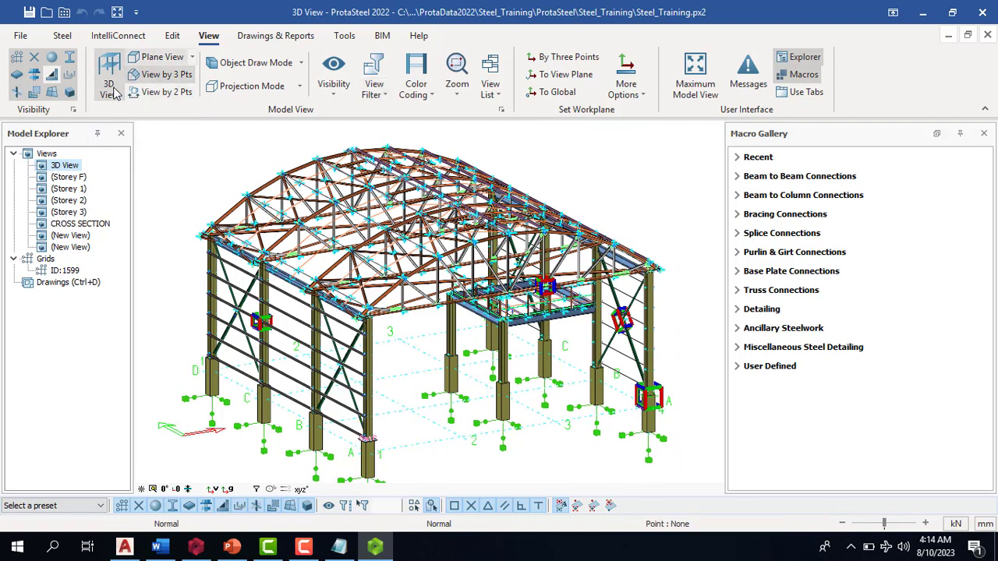
Create a two-point view along grid line B, from the column base on grid 1 to the one on grid 4
{"action": "left_click", "coordinate": [152, 92]}
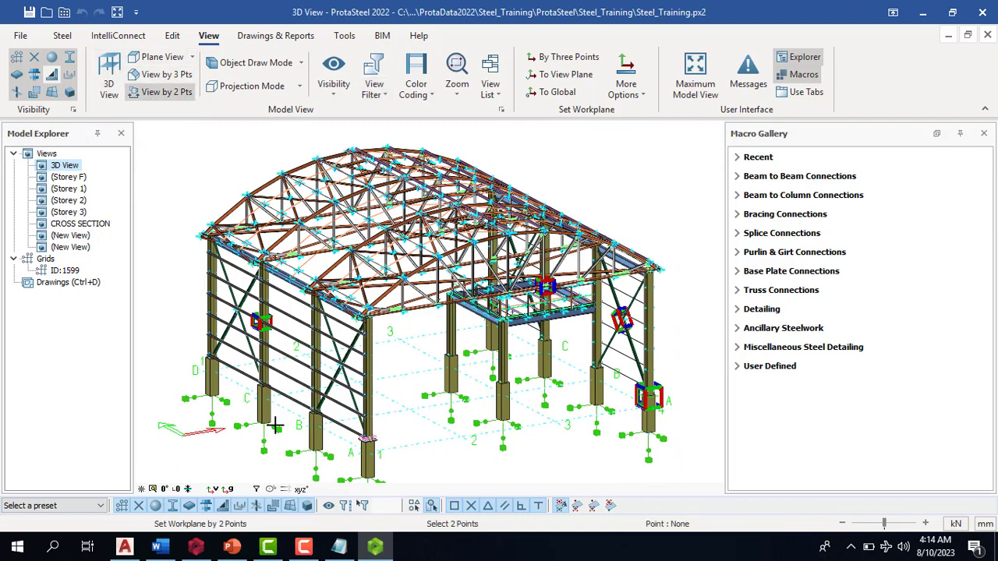
{"action": "scroll", "coordinate": [274, 424], "scroll_direction": "up", "scroll_amount": 3}
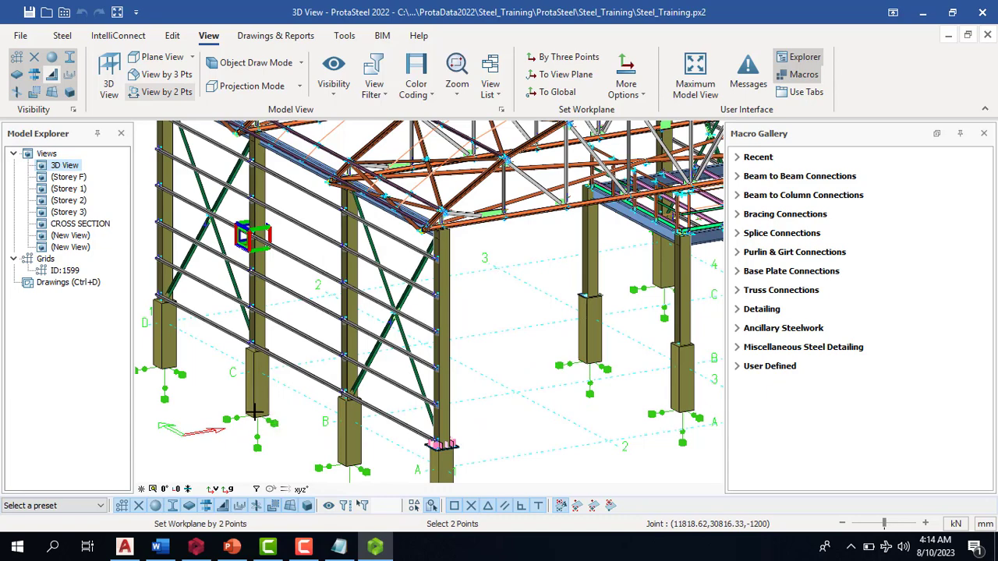
{"action": "scroll", "coordinate": [255, 413], "scroll_direction": "down", "scroll_amount": 3}
{"action": "scroll", "coordinate": [312, 443], "scroll_direction": "up", "scroll_amount": 3}
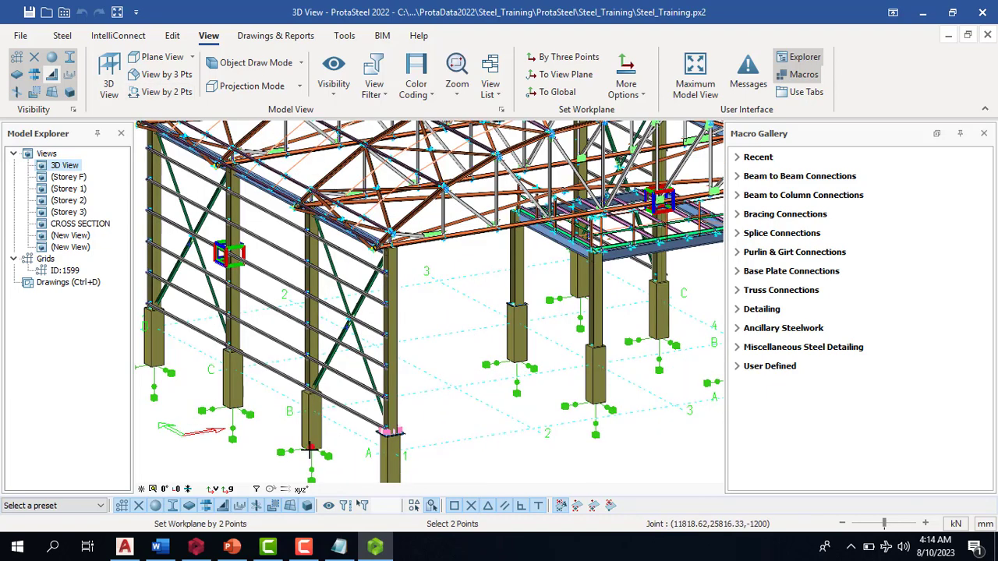
{"action": "scroll", "coordinate": [540, 377], "scroll_direction": "down", "scroll_amount": 3}
{"action": "scroll", "coordinate": [545, 421], "scroll_direction": "up", "scroll_amount": 3}
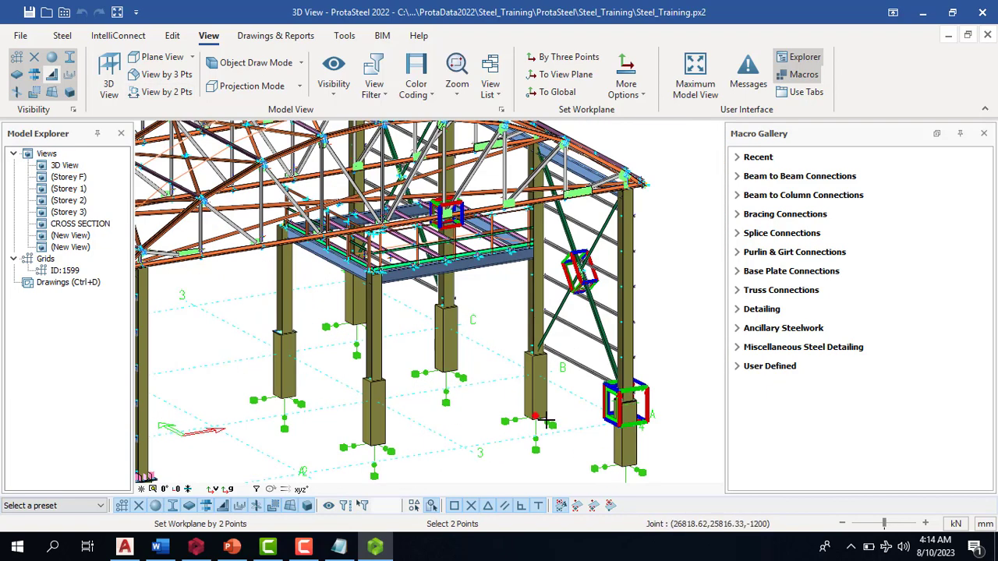
{"action": "left_click", "coordinate": [547, 402]}
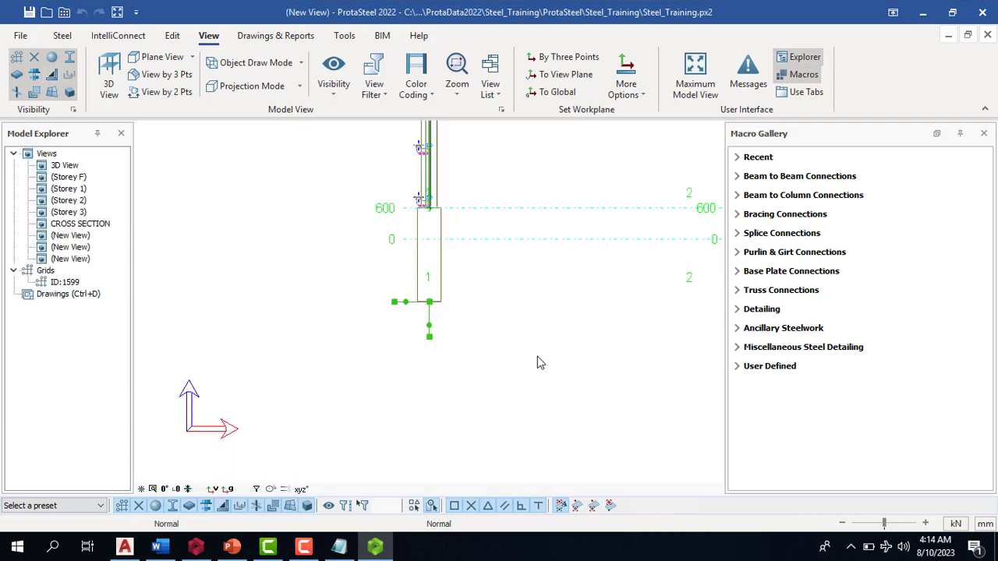
{"action": "scroll", "coordinate": [616, 279], "scroll_direction": "up", "scroll_amount": 2}
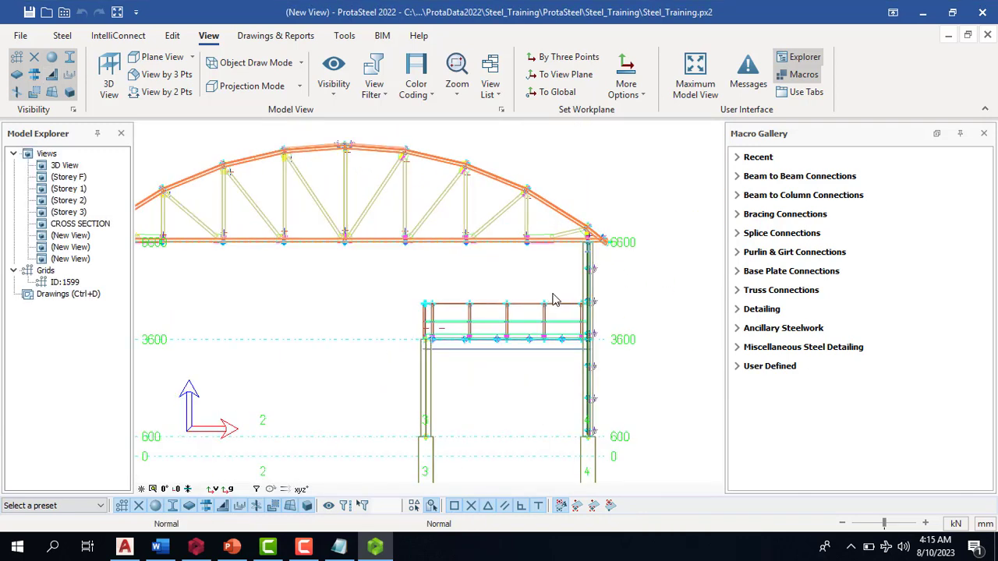
Compare the CROSS SECTION view and the column-only view with the newly created grid B section
{"action": "double_click", "coordinate": [67, 226]}
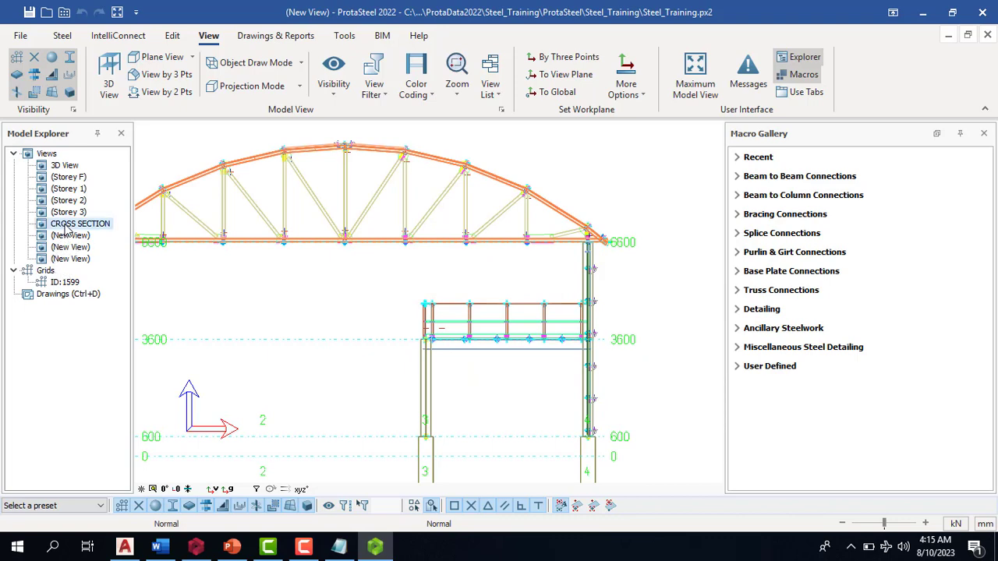
{"action": "double_click", "coordinate": [68, 235]}
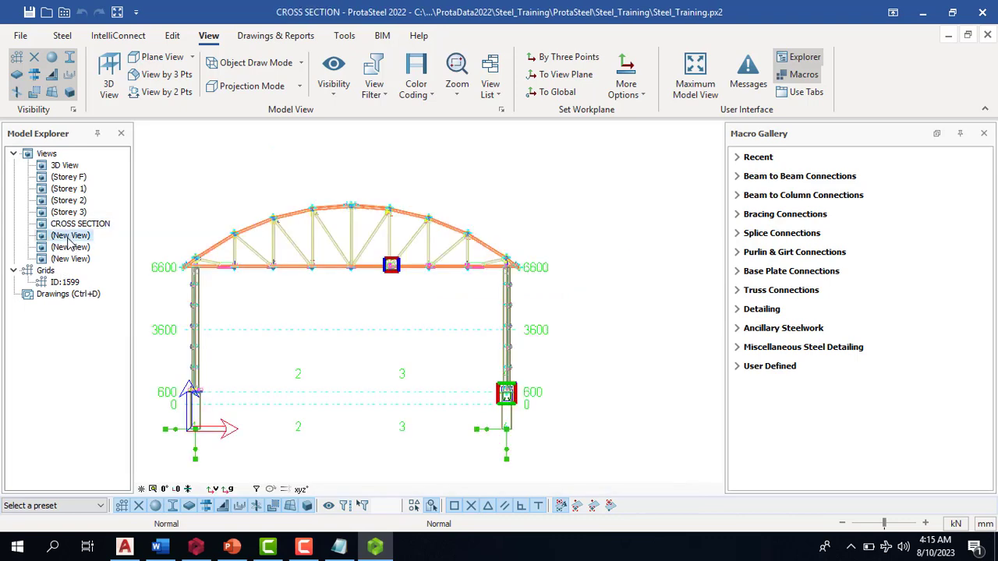
{"action": "double_click", "coordinate": [70, 259]}
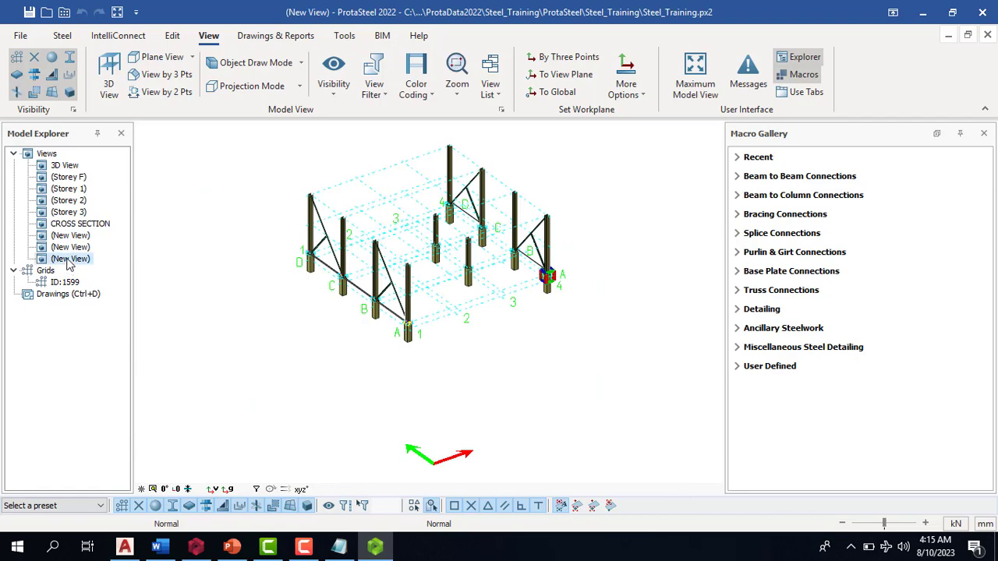
{"action": "scroll", "coordinate": [418, 287], "scroll_direction": "down", "scroll_amount": 2}
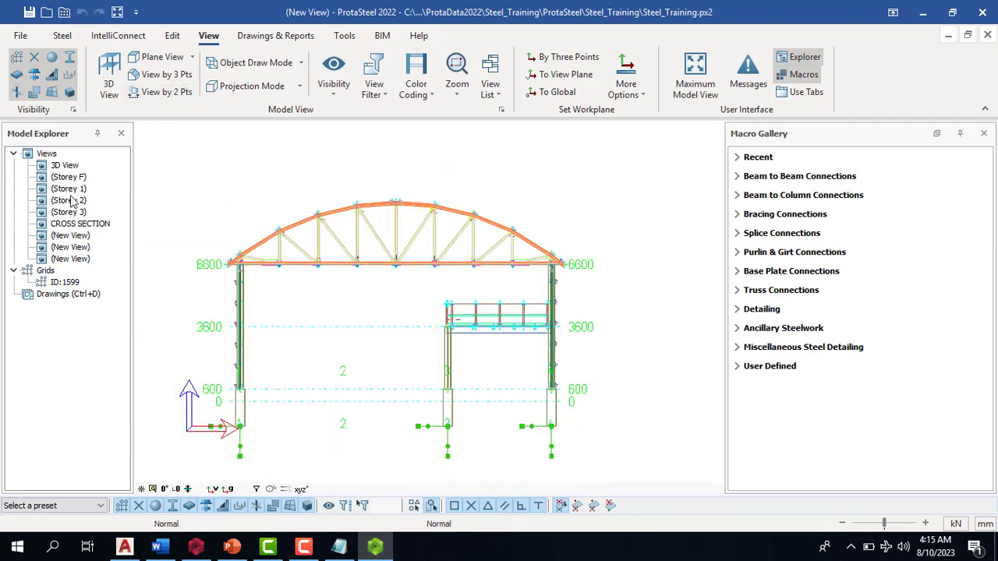
Rename the new grid B section view as MEZ
{"action": "left_click", "coordinate": [70, 260]}
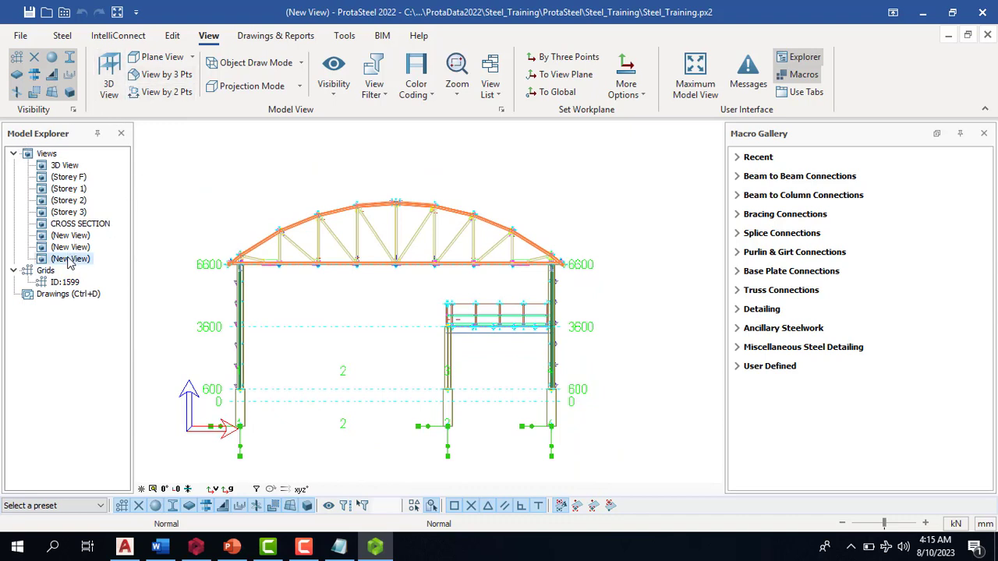
{"action": "right_click", "coordinate": [69, 261]}
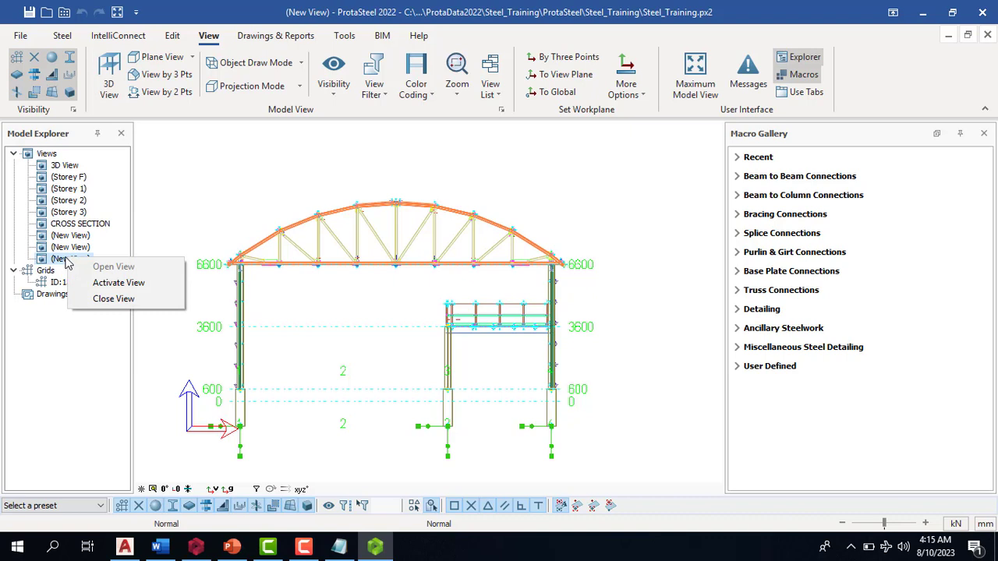
{"action": "left_click", "coordinate": [66, 263]}
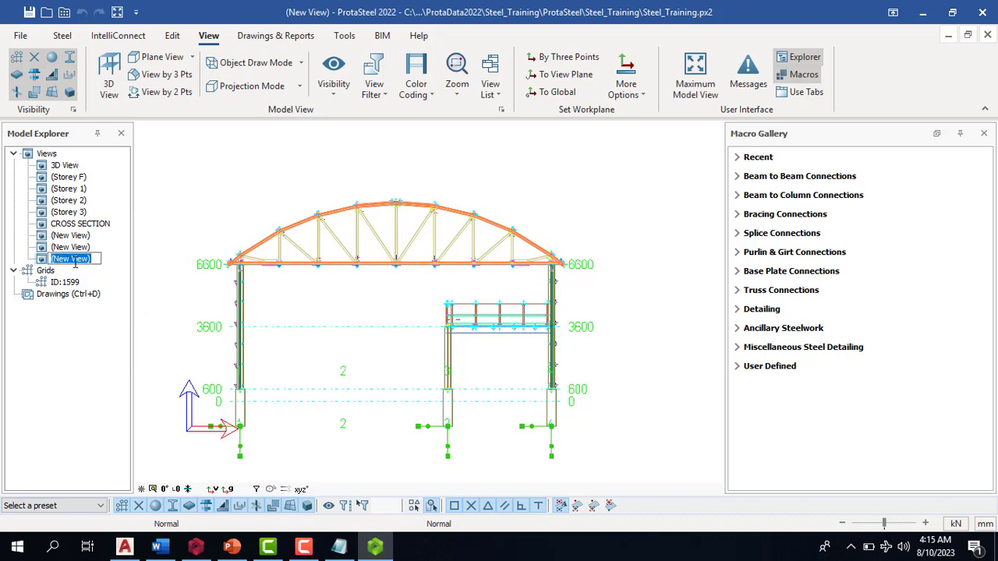
{"action": "type", "text": "MEZ"}
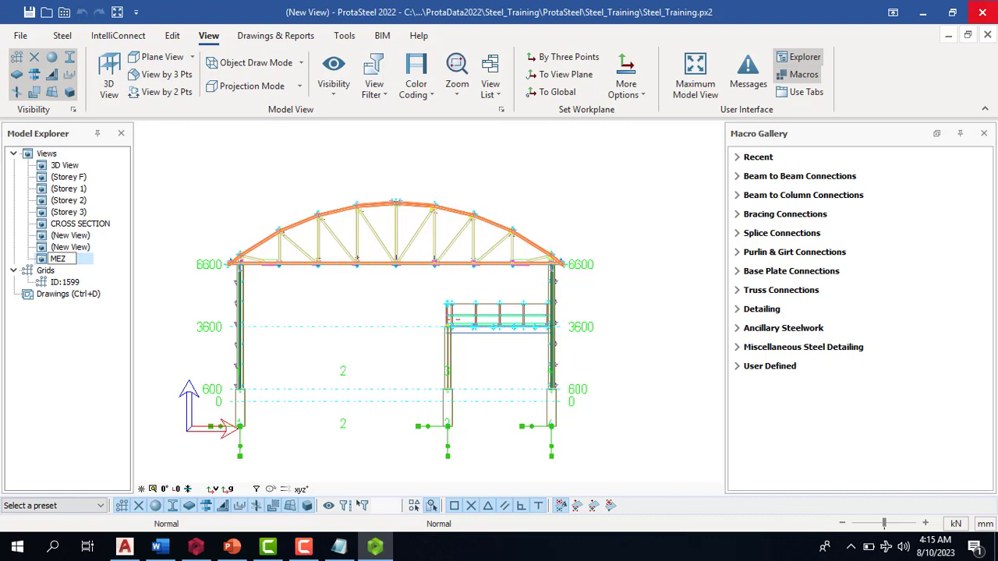
{"action": "key", "text": "Return"}
Insert the MEZ modeling view as a viewport in the Storey F drawing and inspect its mezzanine section
{"action": "double_click", "coordinate": [69, 294]}
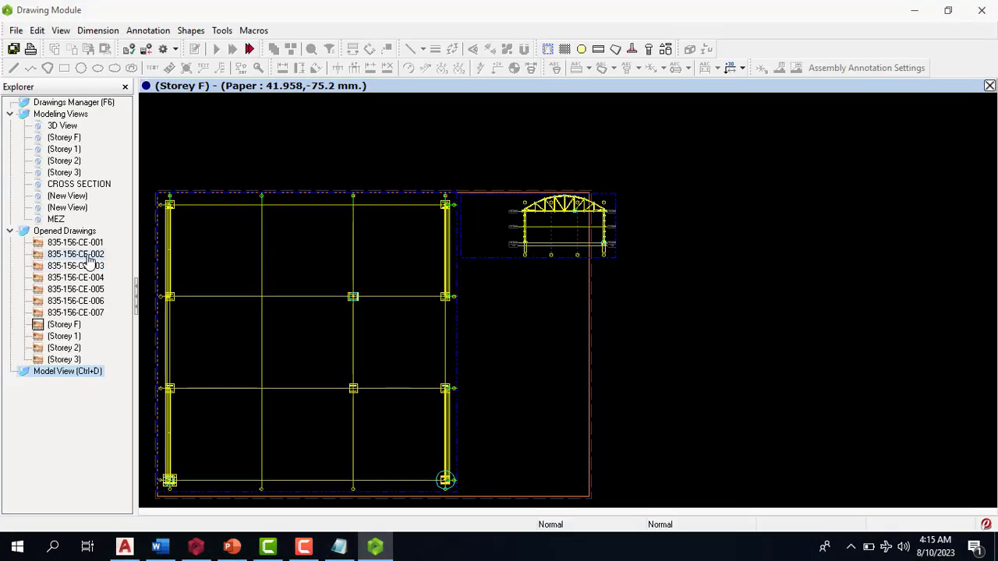
{"action": "left_click", "coordinate": [58, 220]}
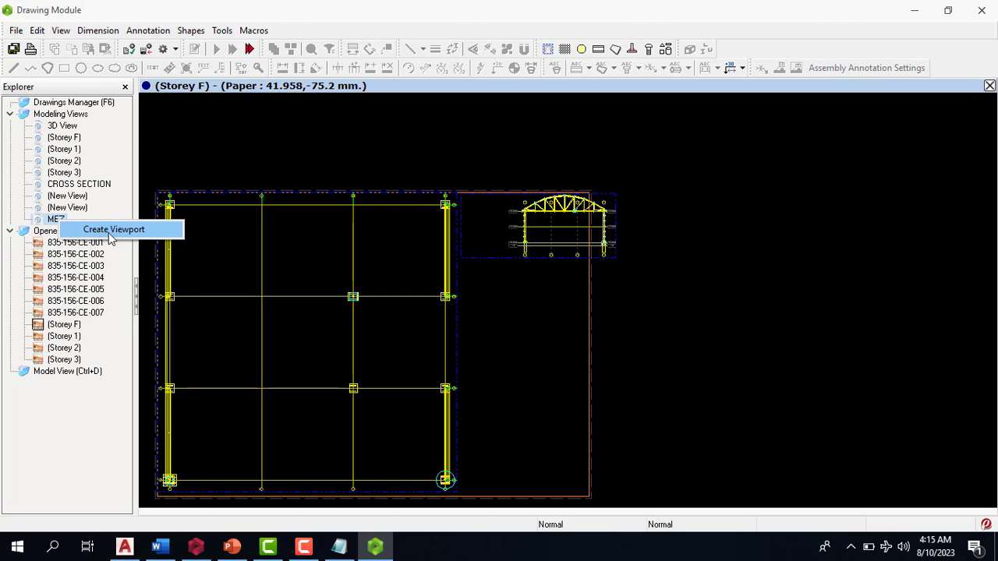
{"action": "left_click", "coordinate": [113, 230]}
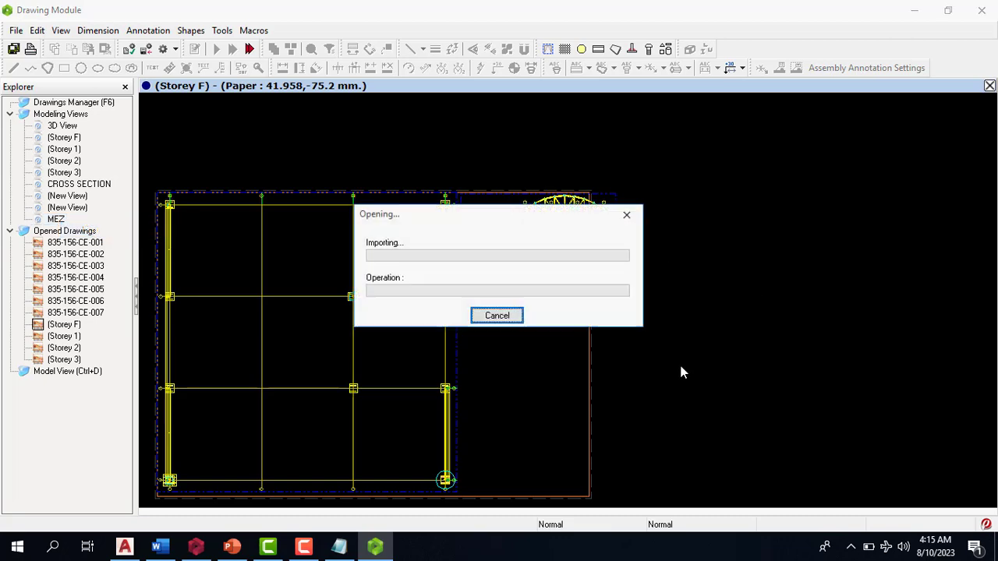
{"action": "scroll", "coordinate": [696, 294], "scroll_direction": "up", "scroll_amount": 10}
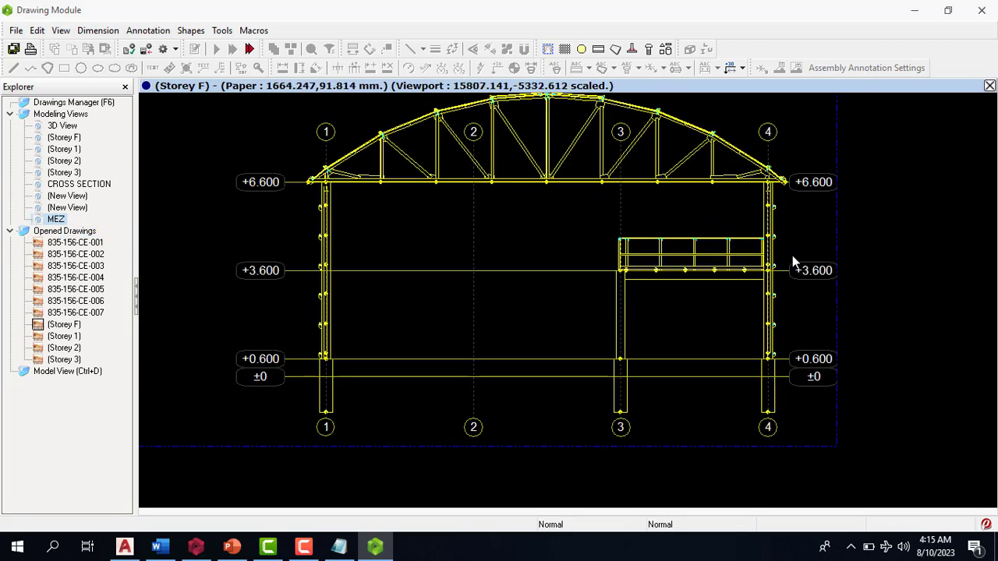
{"action": "scroll", "coordinate": [745, 304], "scroll_direction": "down", "scroll_amount": 2}
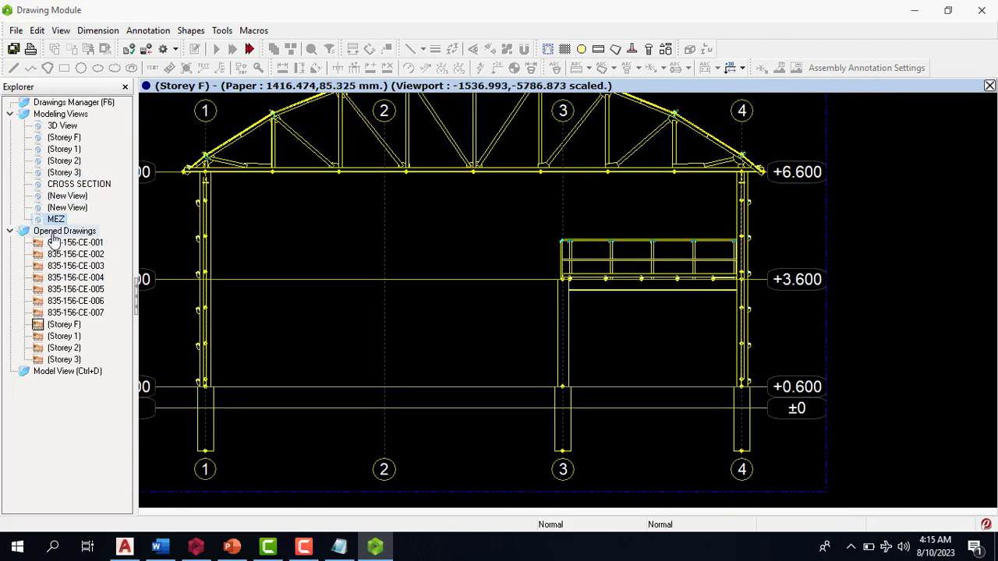
Return from the drawings to the model and open the 3D View
{"action": "left_click", "coordinate": [65, 127]}
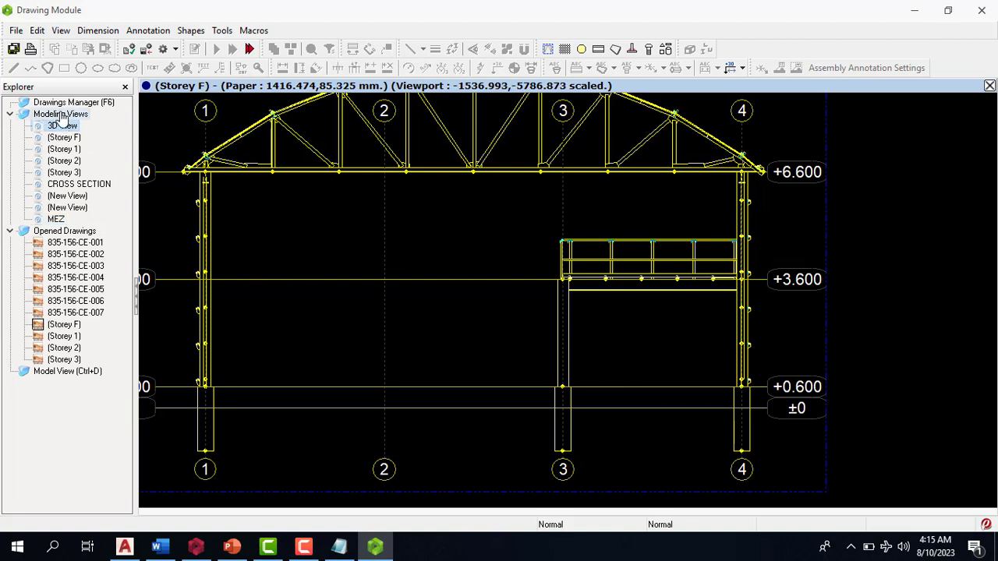
{"action": "double_click", "coordinate": [69, 371]}
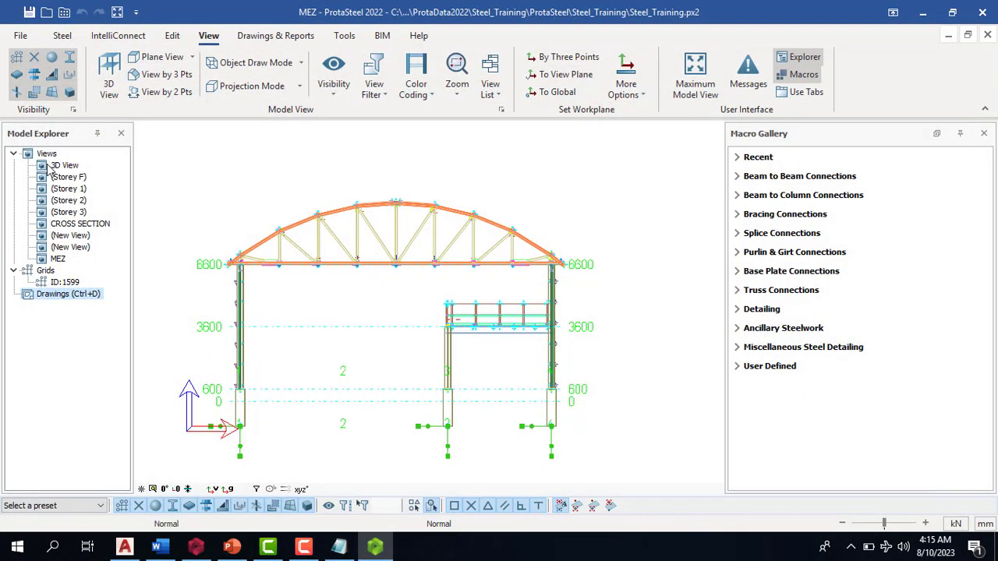
{"action": "double_click", "coordinate": [52, 166]}
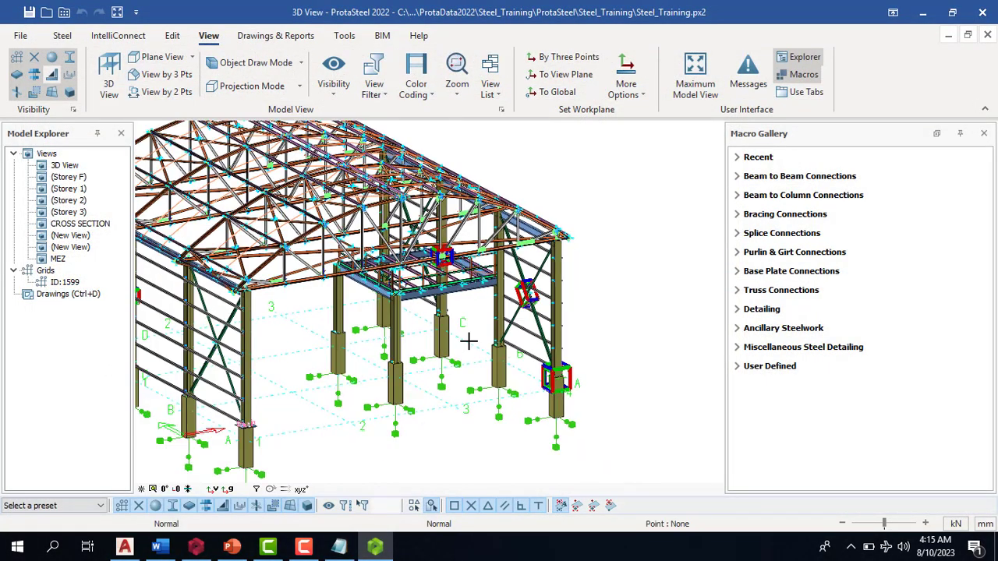
Examine a column base plate and the mezzanine platform's beams, joists and handrails in the 3D model
{"action": "scroll", "coordinate": [467, 341], "scroll_direction": "up", "scroll_amount": 5}
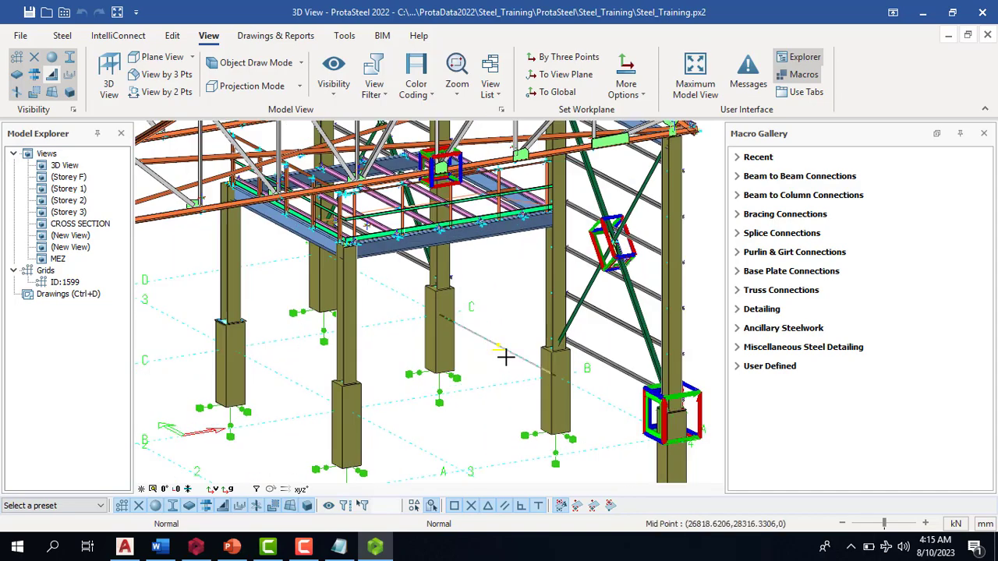
{"action": "scroll", "coordinate": [218, 363], "scroll_direction": "up", "scroll_amount": 4}
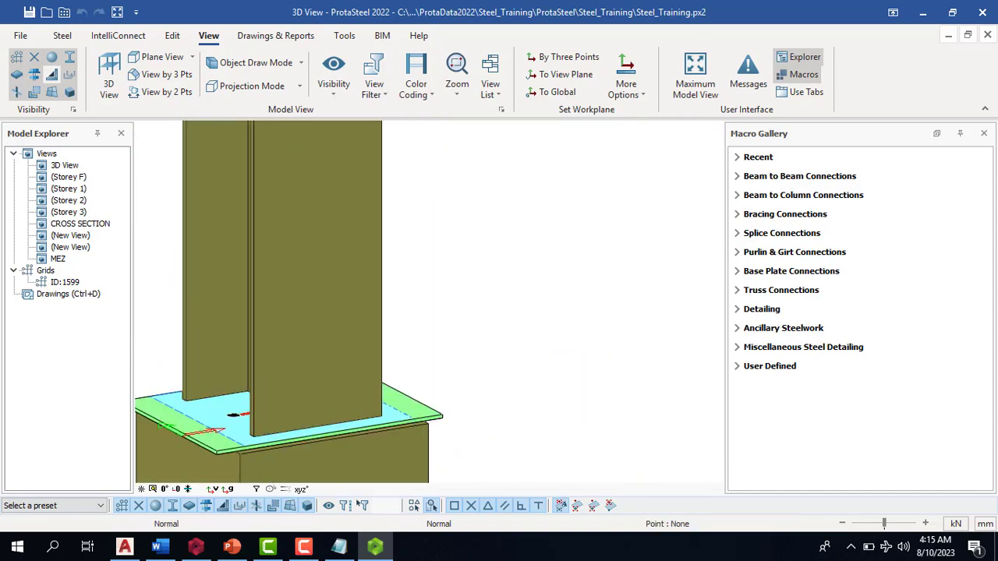
{"action": "scroll", "coordinate": [222, 374], "scroll_direction": "down", "scroll_amount": 7}
{"action": "scroll", "coordinate": [364, 309], "scroll_direction": "up", "scroll_amount": 6}
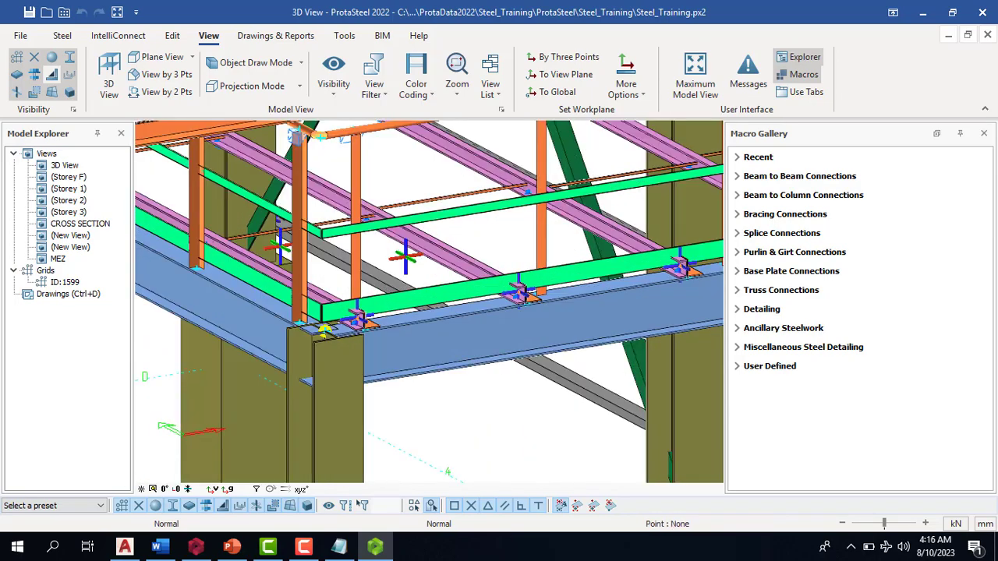
{"action": "scroll", "coordinate": [306, 269], "scroll_direction": "down", "scroll_amount": 8}
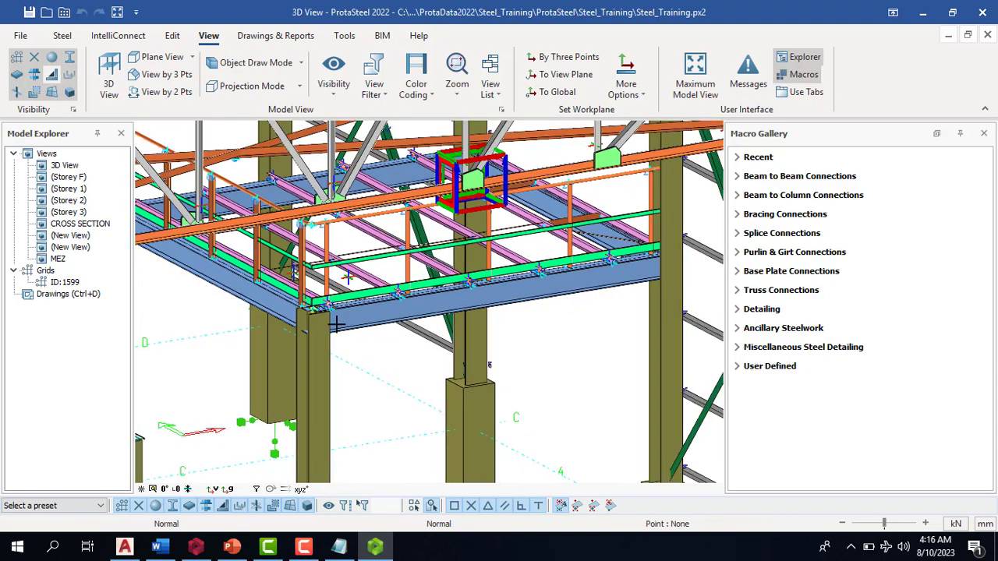
{"action": "scroll", "coordinate": [449, 312], "scroll_direction": "down", "scroll_amount": 3}
{"action": "scroll", "coordinate": [267, 394], "scroll_direction": "up", "scroll_amount": 2}
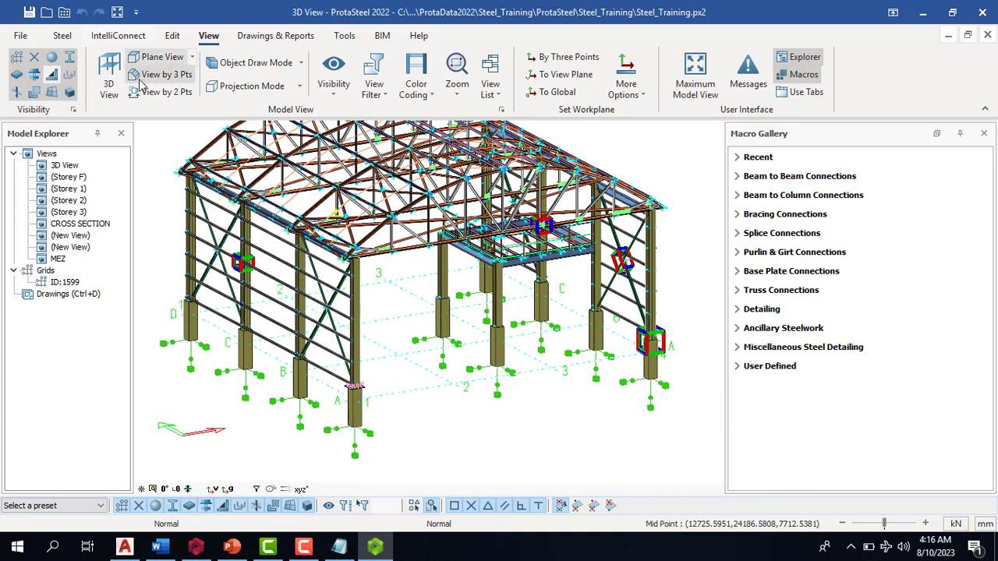
Examine the side wall's girts, their cleat connections to the columns and the cross bracing near grids A and B
{"action": "scroll", "coordinate": [309, 363], "scroll_direction": "up", "scroll_amount": 3}
{"action": "scroll", "coordinate": [318, 351], "scroll_direction": "up", "scroll_amount": 3}
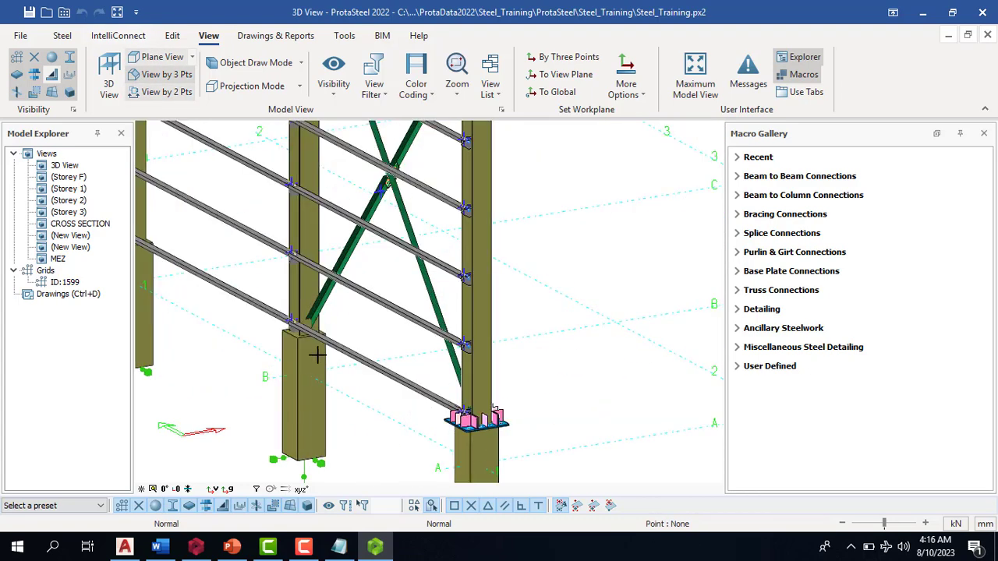
{"action": "scroll", "coordinate": [163, 321], "scroll_direction": "down", "scroll_amount": 2}
{"action": "scroll", "coordinate": [218, 249], "scroll_direction": "up", "scroll_amount": 3}
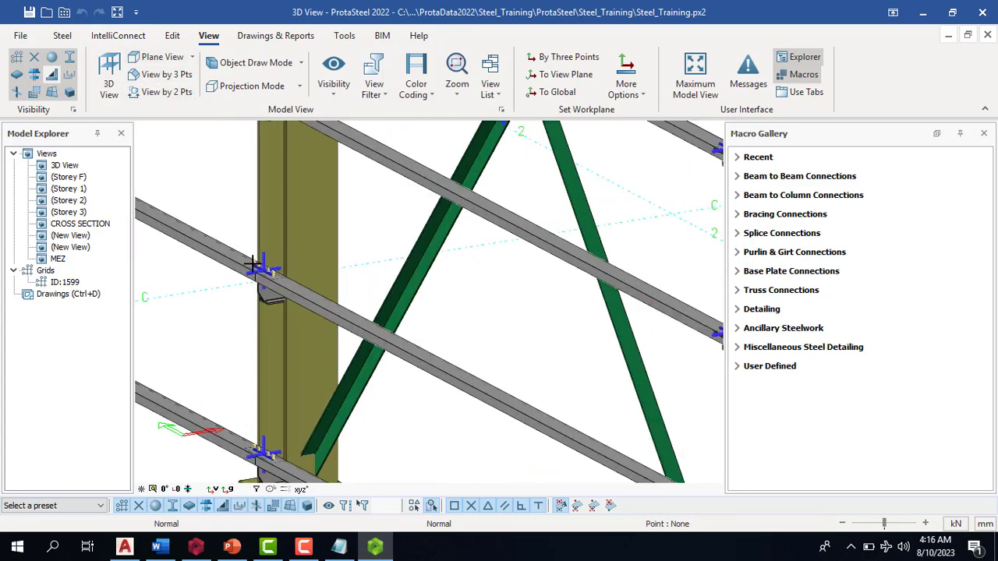
{"action": "scroll", "coordinate": [290, 214], "scroll_direction": "down", "scroll_amount": 1}
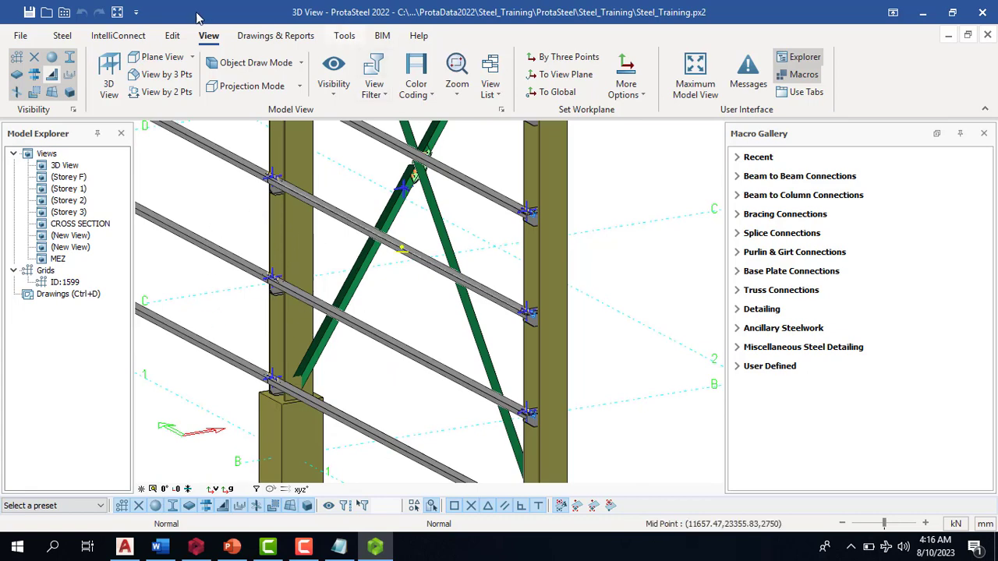
{"action": "scroll", "coordinate": [275, 234], "scroll_direction": "up", "scroll_amount": 3}
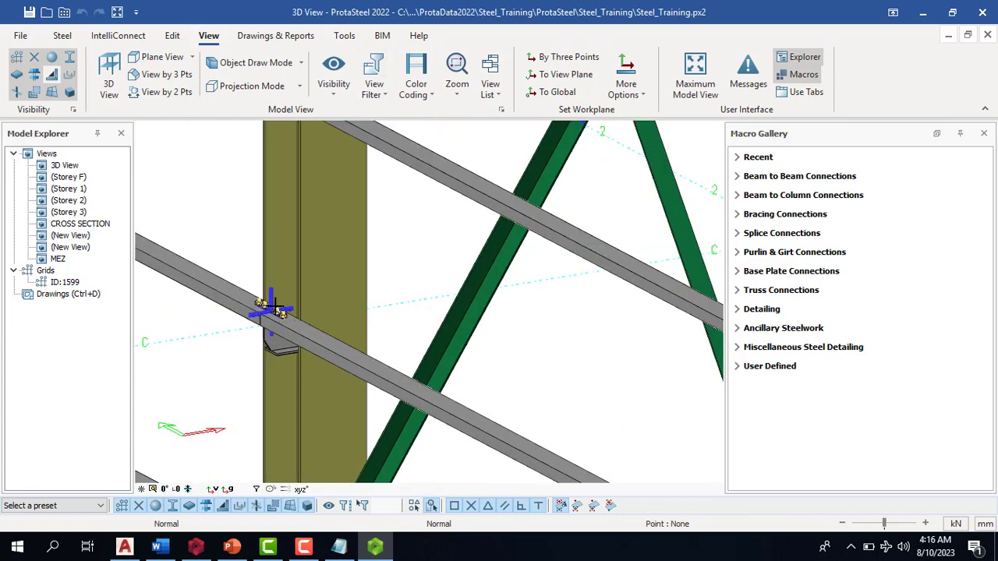
{"action": "scroll", "coordinate": [351, 260], "scroll_direction": "down", "scroll_amount": 4}
{"action": "scroll", "coordinate": [355, 280], "scroll_direction": "down", "scroll_amount": 4}
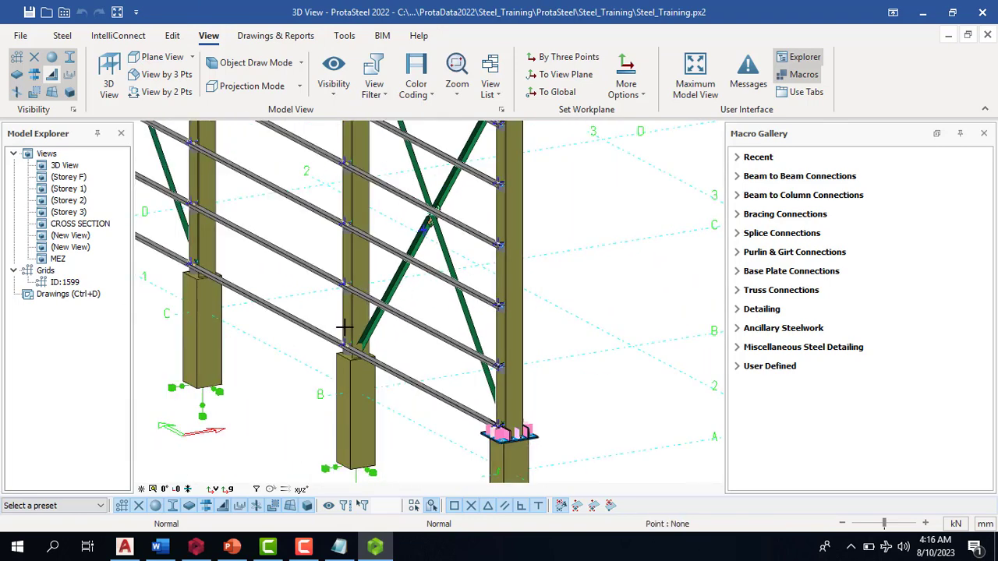
{"action": "scroll", "coordinate": [342, 285], "scroll_direction": "up", "scroll_amount": 2}
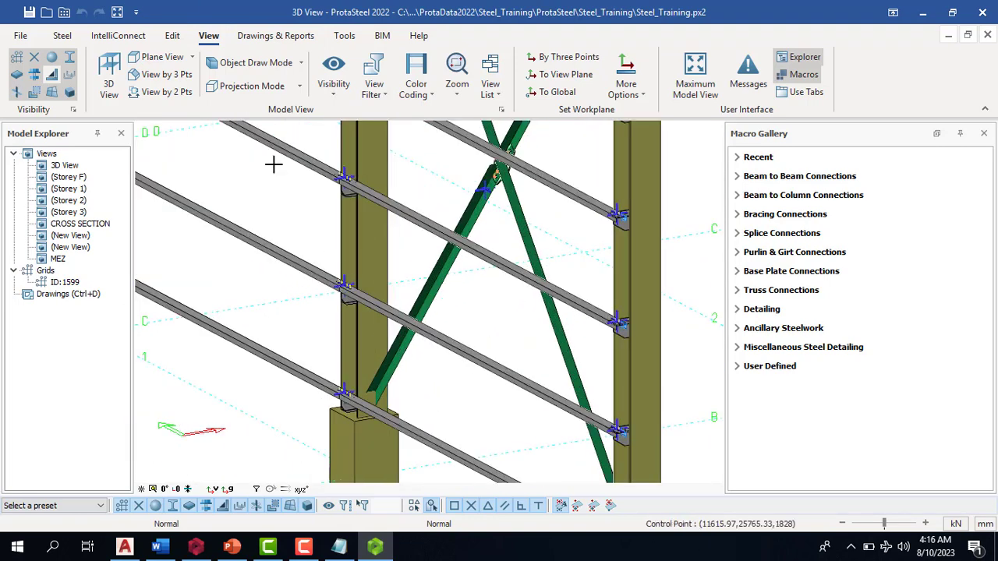
{"action": "left_click", "coordinate": [106, 38]}
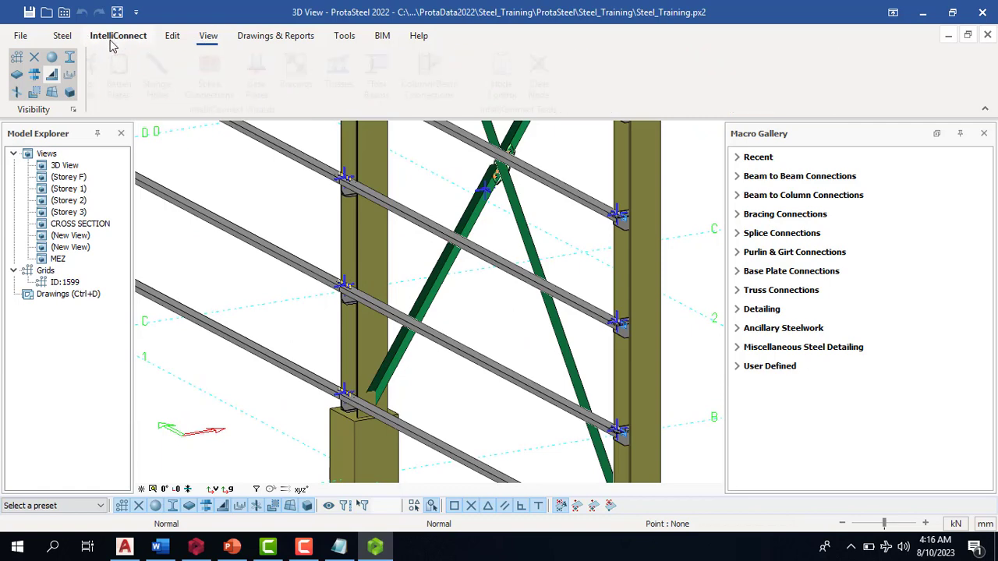
{"action": "left_click", "coordinate": [63, 37]}
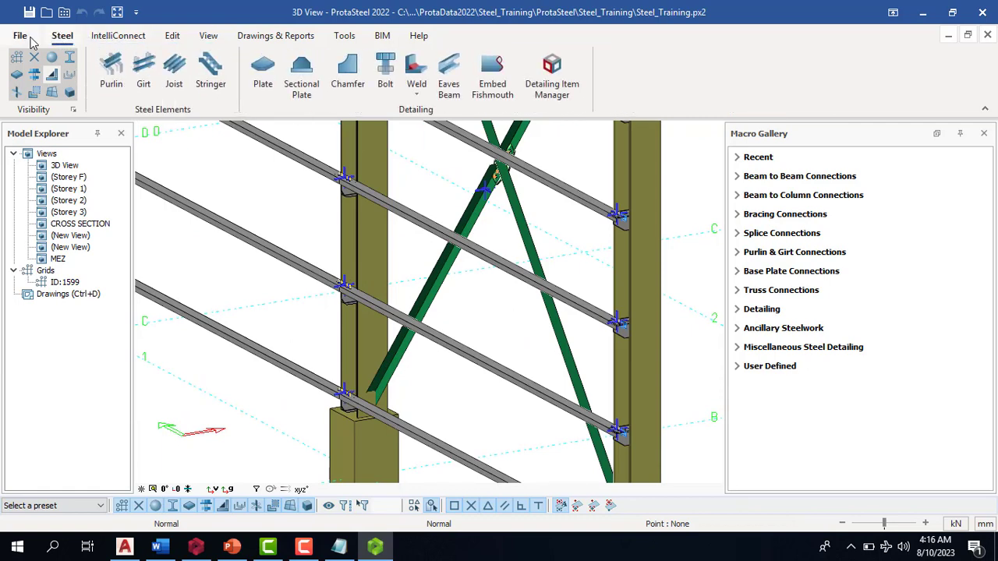
{"action": "left_click", "coordinate": [557, 72]}
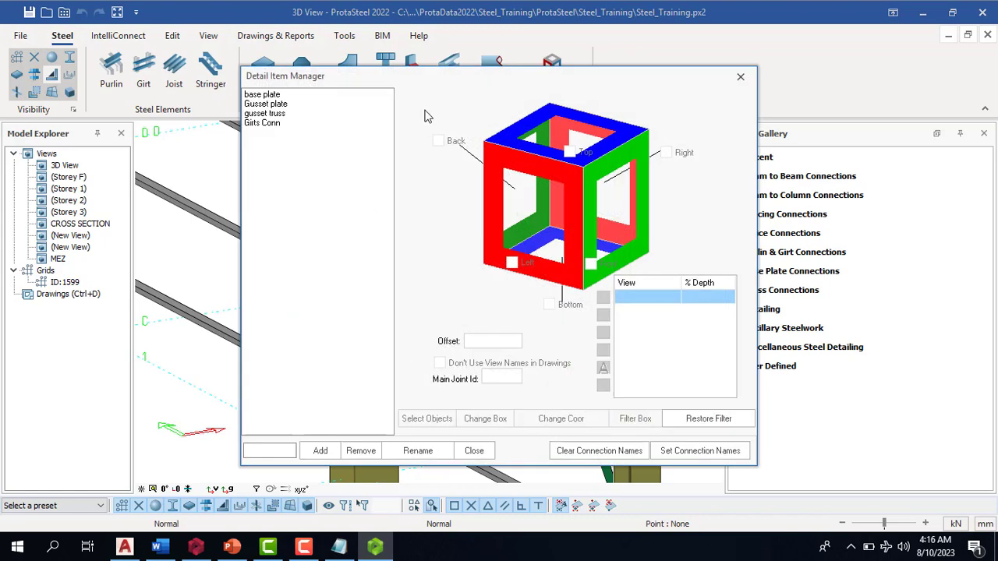
{"action": "left_click_drag", "start_coordinate": [460, 87], "coordinate": [522, 51]}
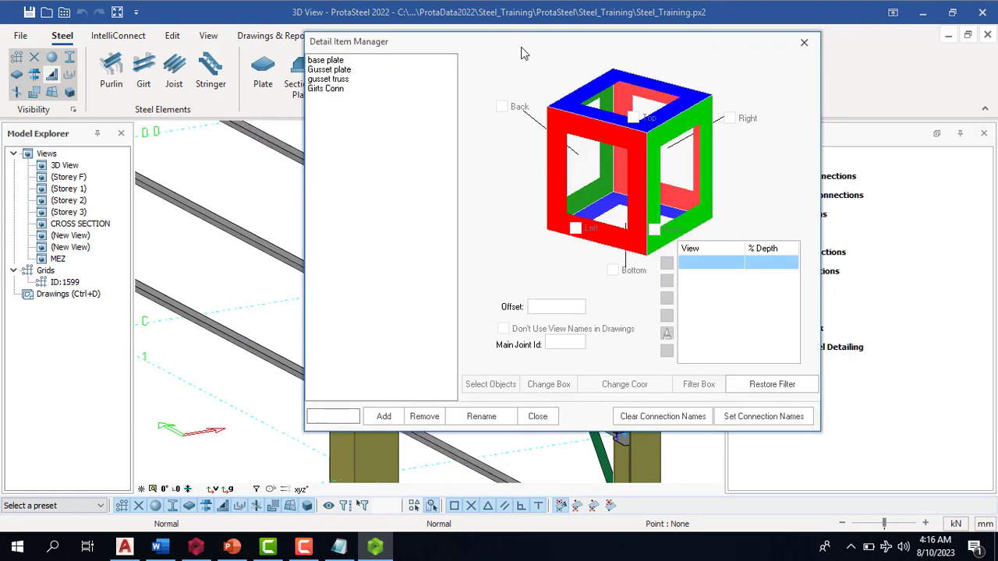
{"action": "left_click", "coordinate": [804, 41]}
{"action": "left_click", "coordinate": [573, 315]}
{"action": "left_click", "coordinate": [537, 417]}
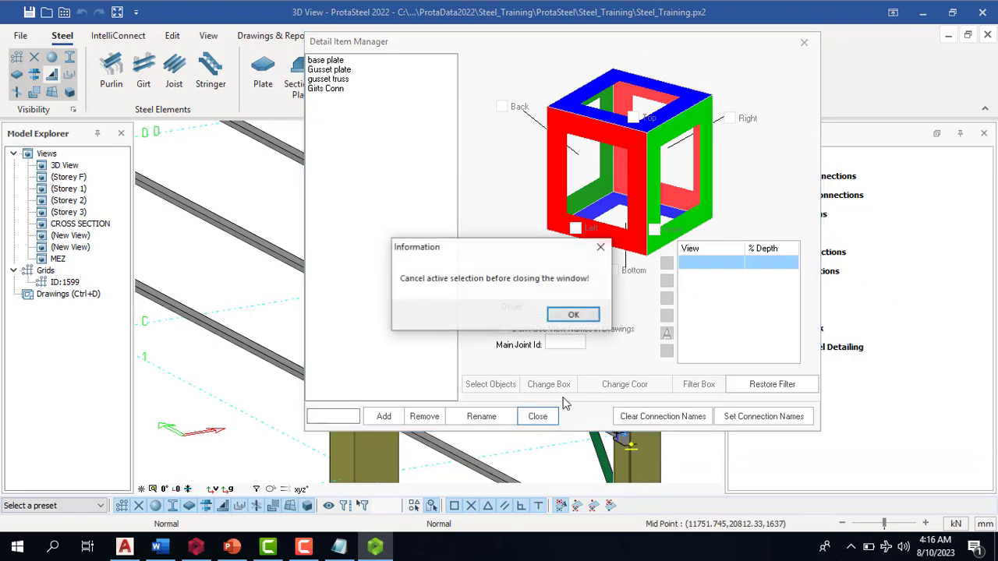
{"action": "left_click", "coordinate": [583, 317]}
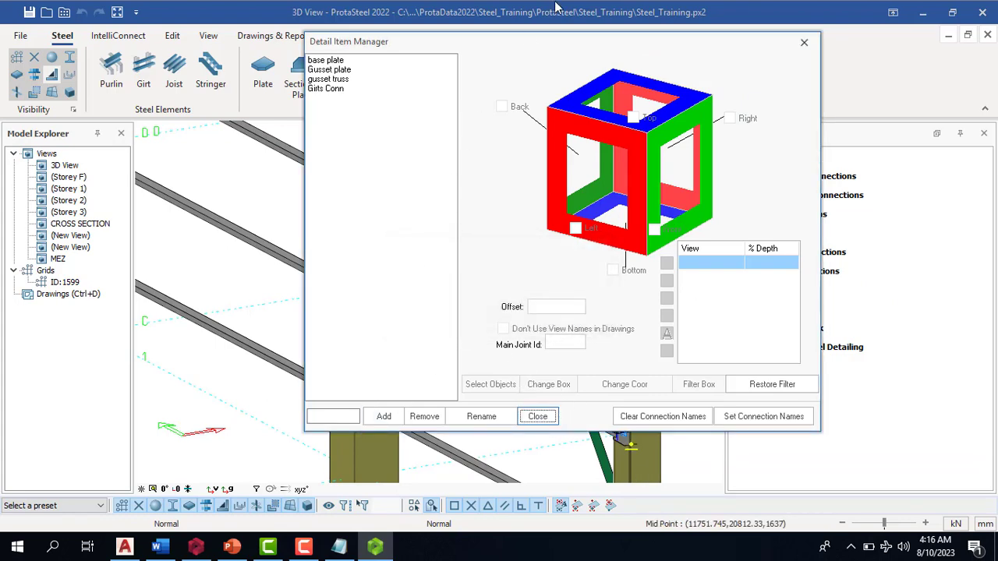
{"action": "left_click_drag", "start_coordinate": [543, 44], "coordinate": [666, 50]}
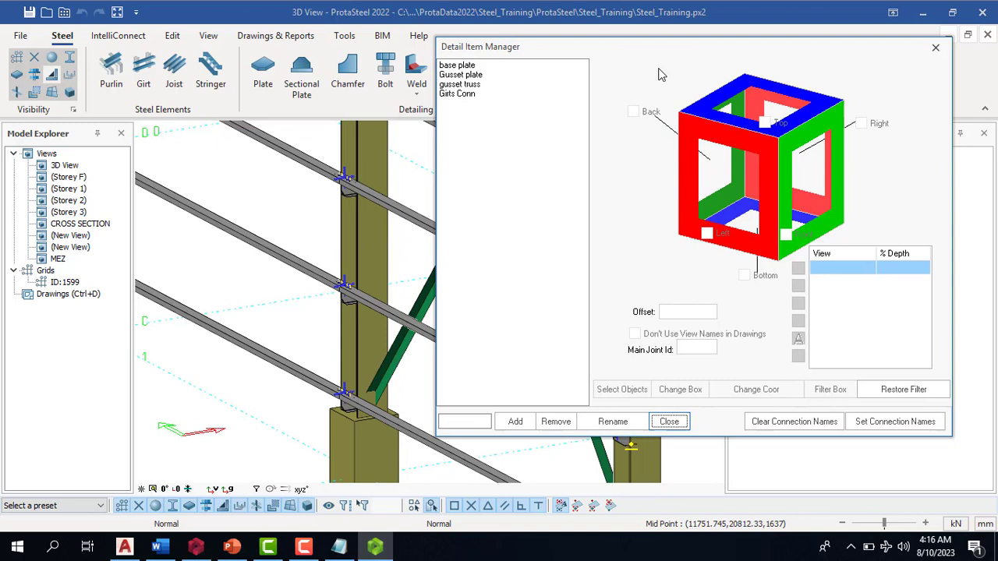
{"action": "left_click", "coordinate": [299, 270]}
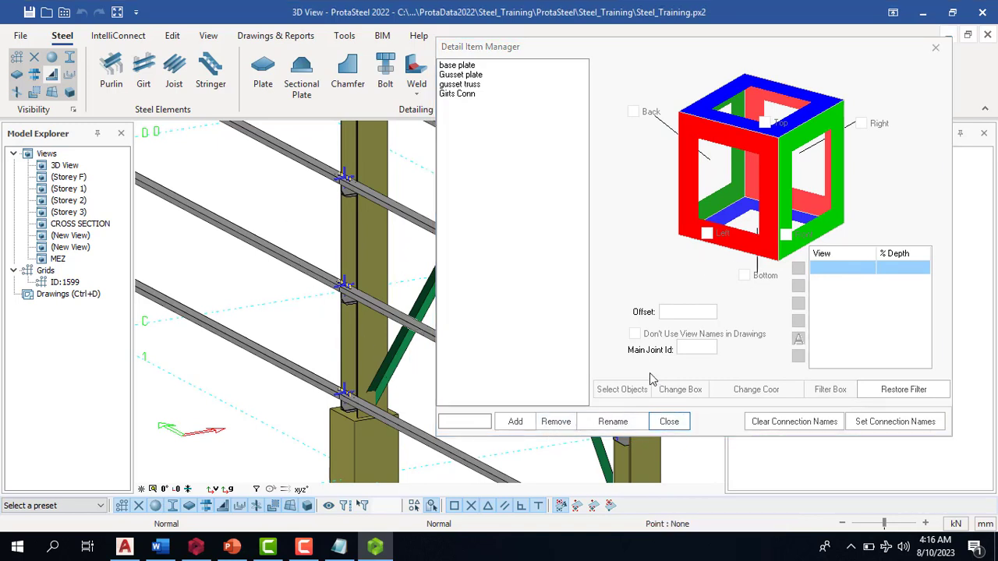
{"action": "left_click", "coordinate": [938, 56]}
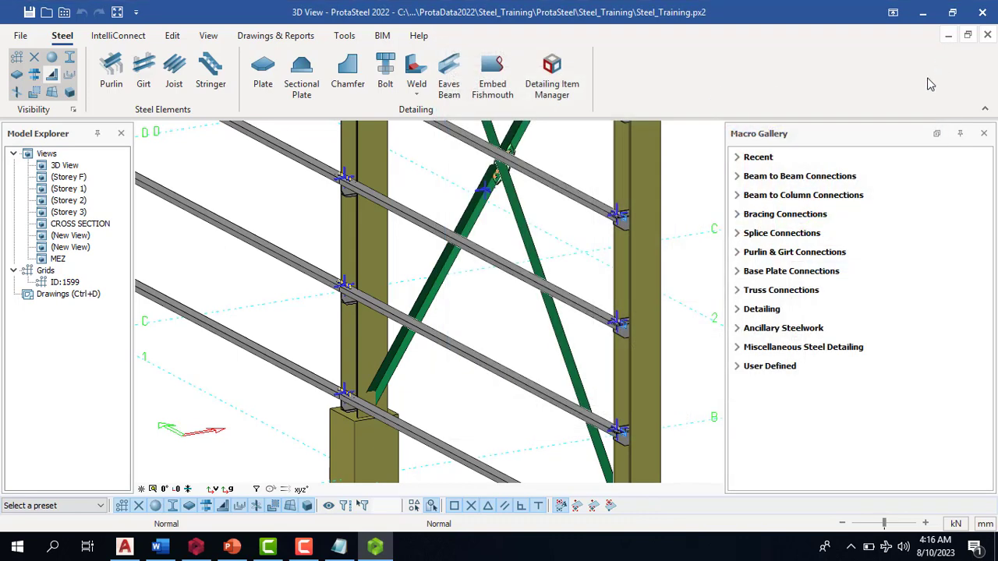
Select the girt-to-column connection objects on the grid B side-wall column and add a detail item named GIRTS NEW
{"action": "left_click_drag", "start_coordinate": [283, 217], "coordinate": [466, 336]}
{"action": "left_click_drag", "start_coordinate": [416, 252], "coordinate": [261, 340]}
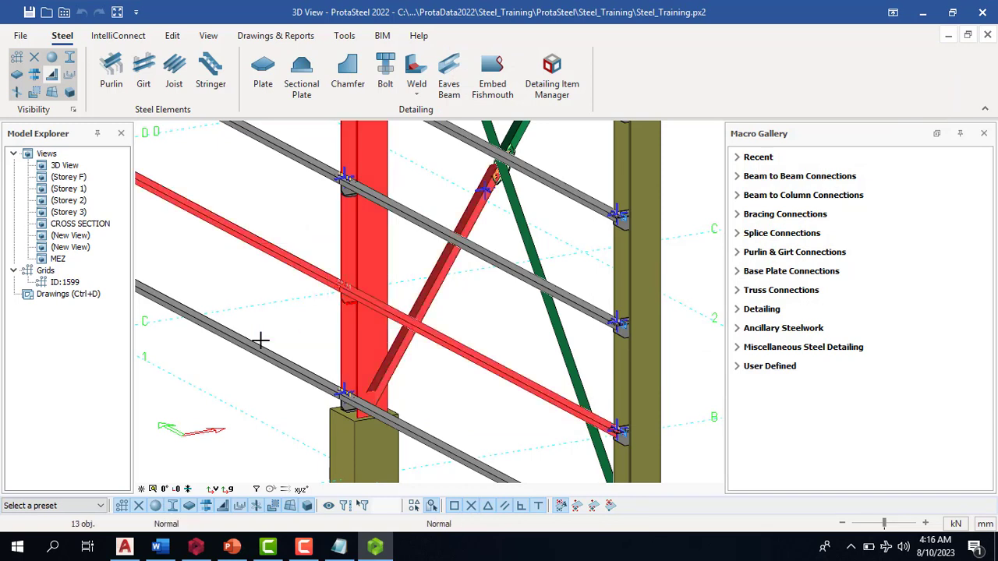
{"action": "left_click_drag", "start_coordinate": [289, 218], "coordinate": [488, 381]}
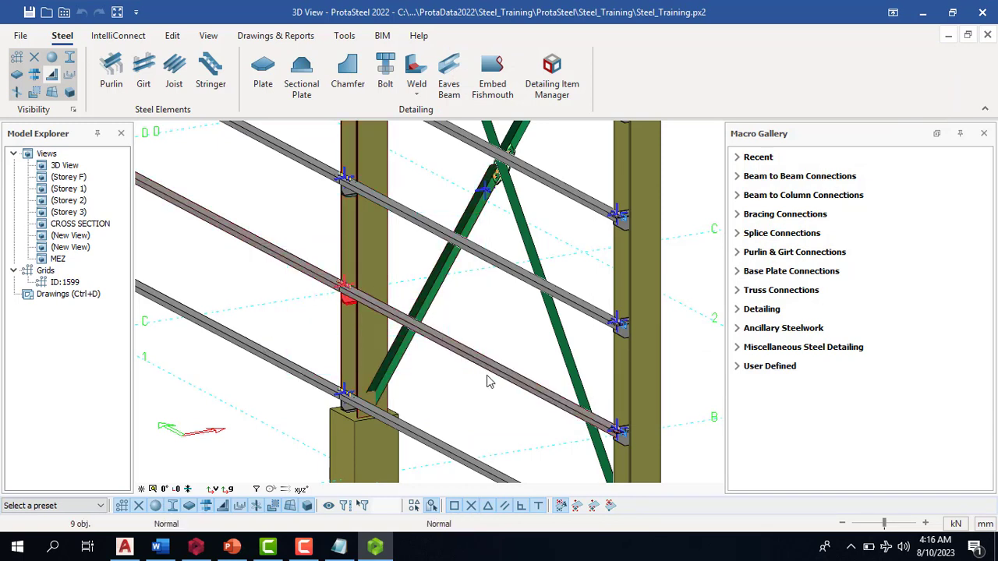
{"action": "left_click", "coordinate": [562, 75]}
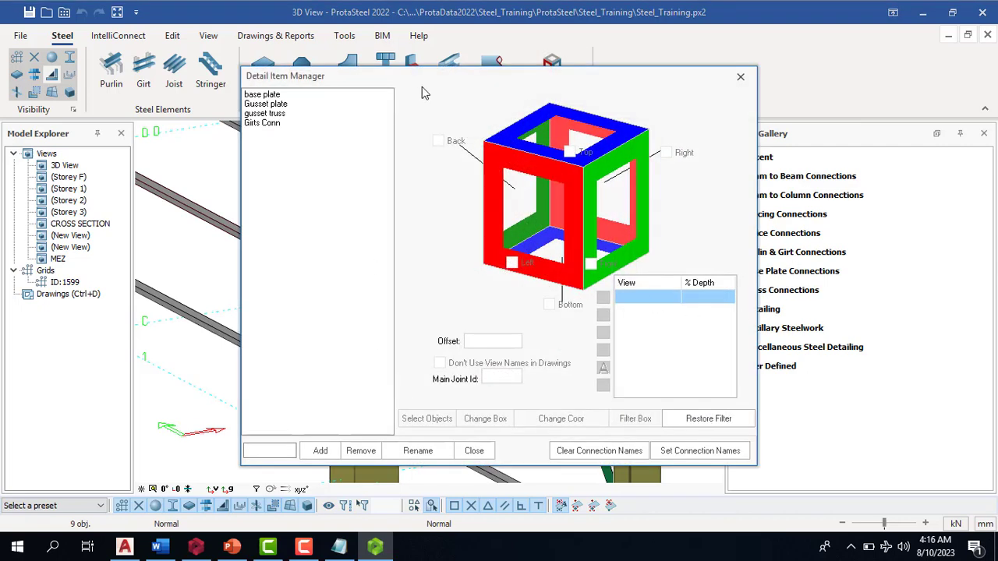
{"action": "left_click_drag", "start_coordinate": [422, 87], "coordinate": [624, 52]}
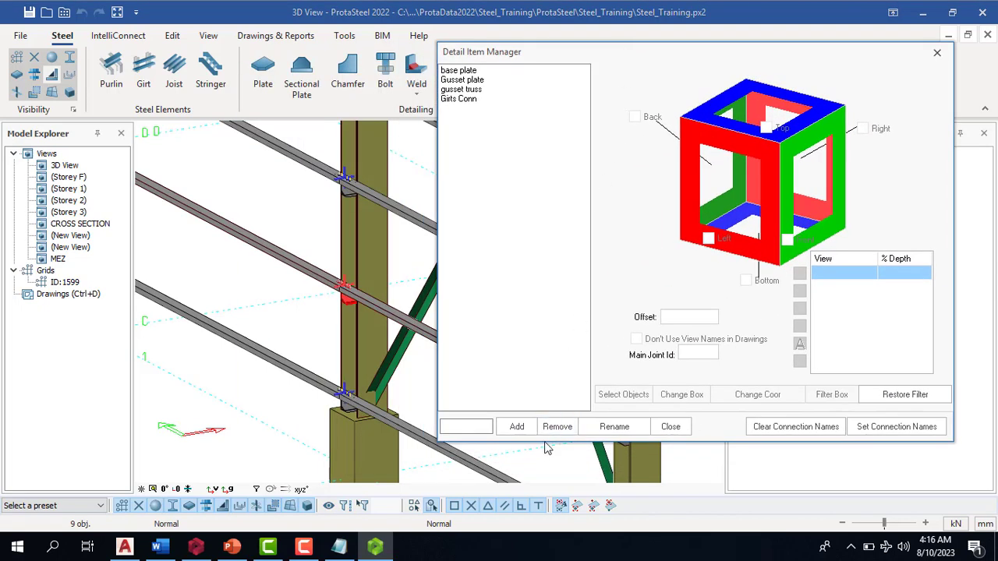
{"action": "left_click", "coordinate": [452, 427]}
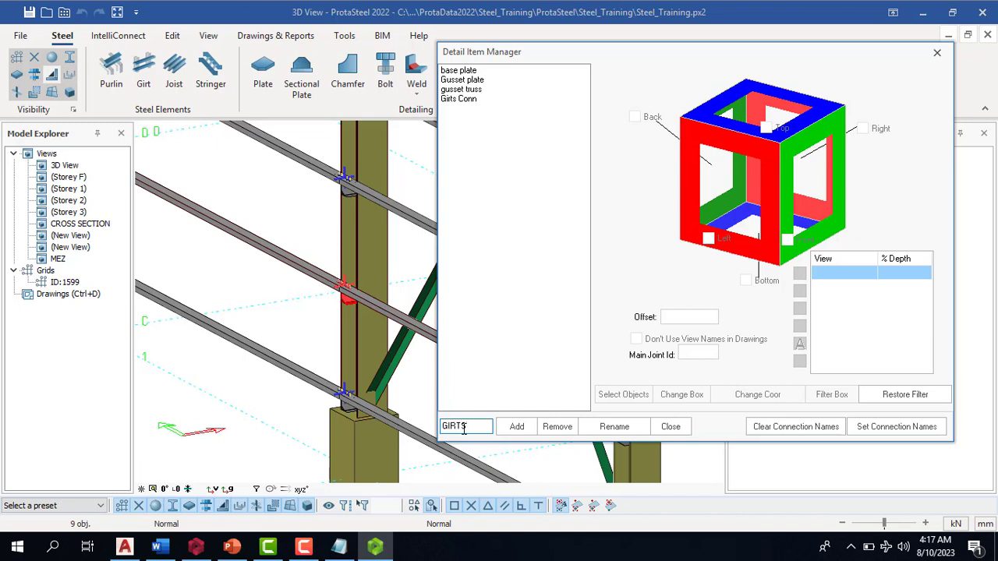
{"action": "left_click", "coordinate": [516, 427]}
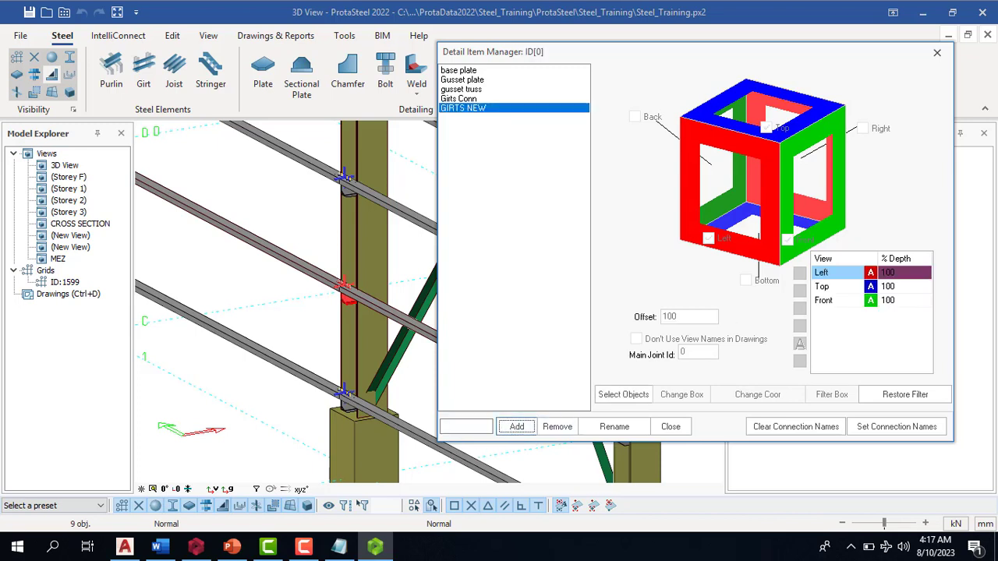
Assign the selected girt connection and its column to the GIRTS NEW detail item, then close the Detail Item Manager
{"action": "left_click", "coordinate": [637, 399]}
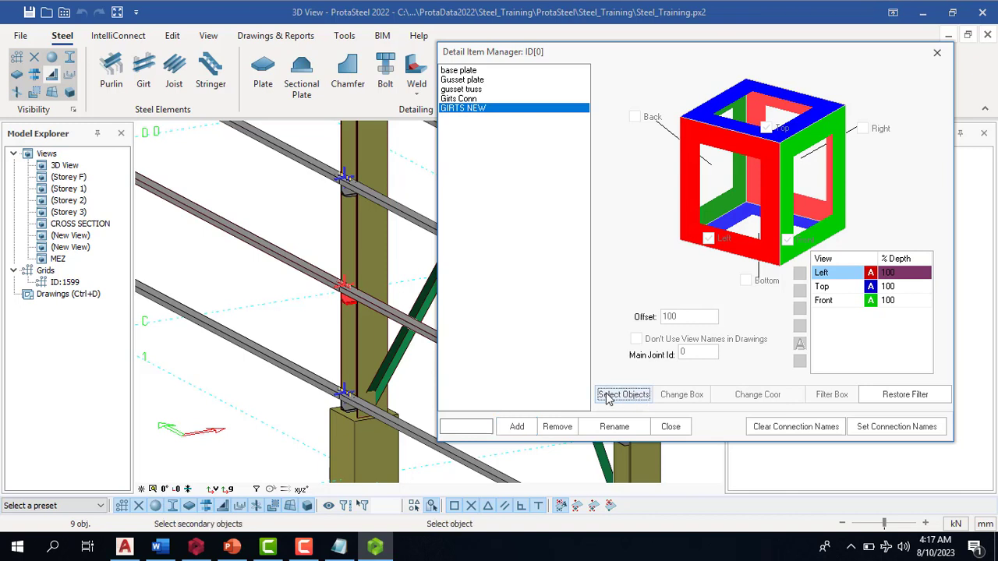
{"action": "left_click", "coordinate": [359, 347]}
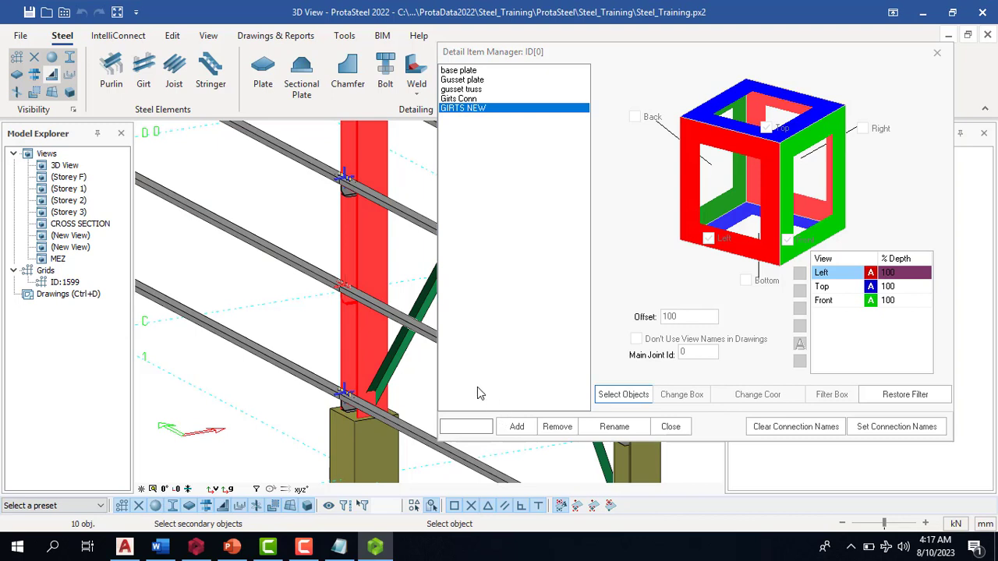
{"action": "left_click", "coordinate": [402, 317]}
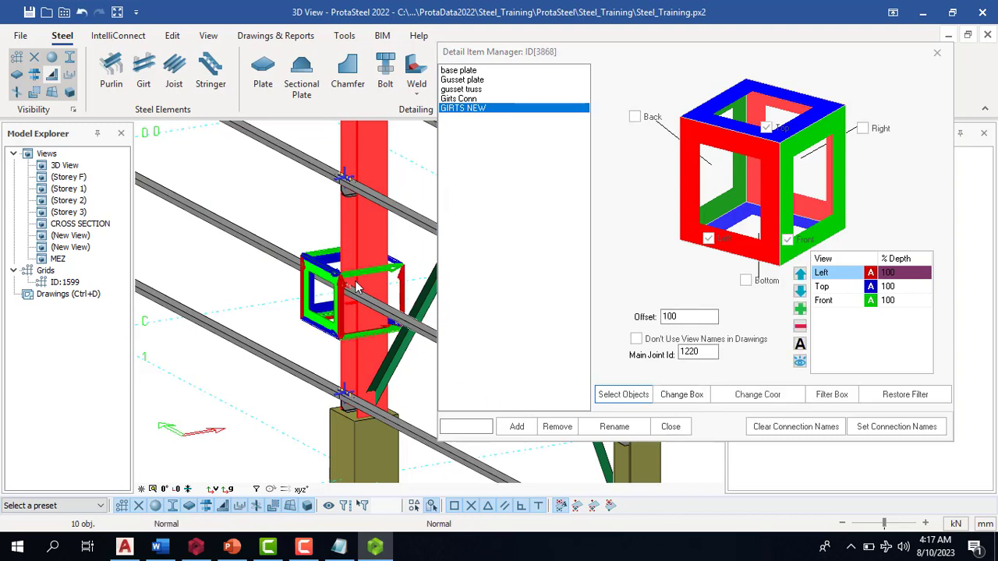
{"action": "left_click", "coordinate": [265, 294]}
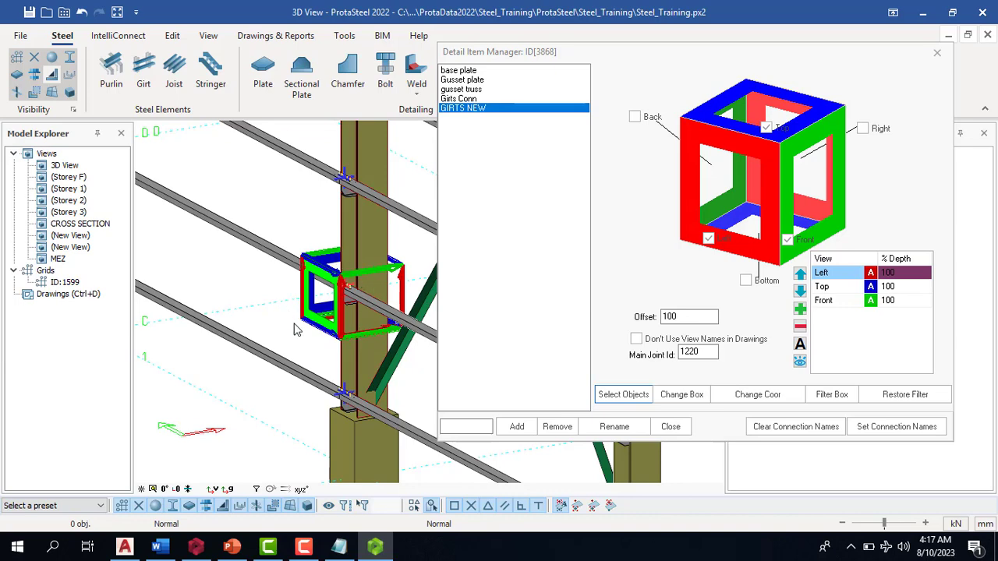
{"action": "scroll", "coordinate": [357, 309], "scroll_direction": "up", "scroll_amount": 3}
{"action": "scroll", "coordinate": [273, 243], "scroll_direction": "down", "scroll_amount": 2}
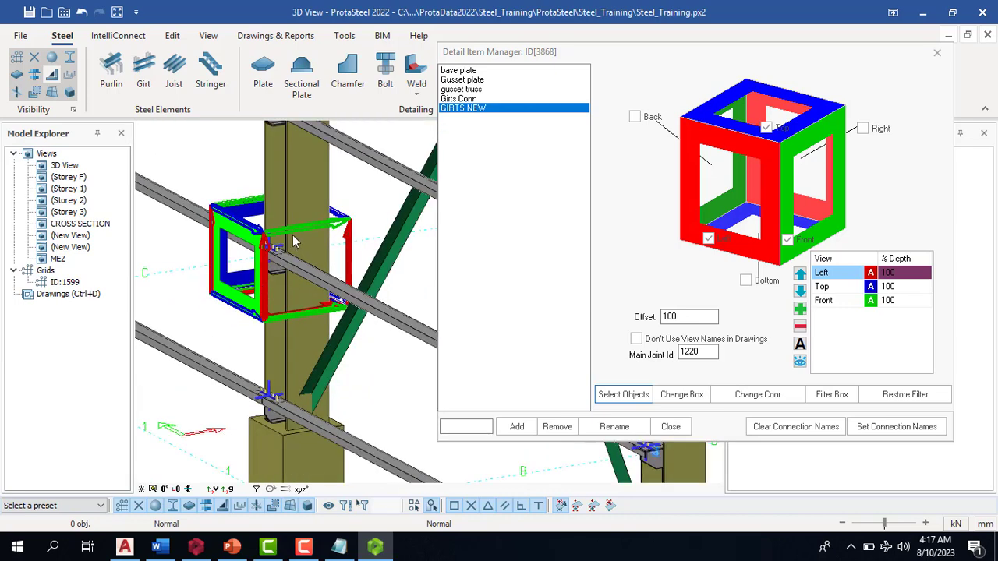
{"action": "left_click", "coordinate": [669, 427]}
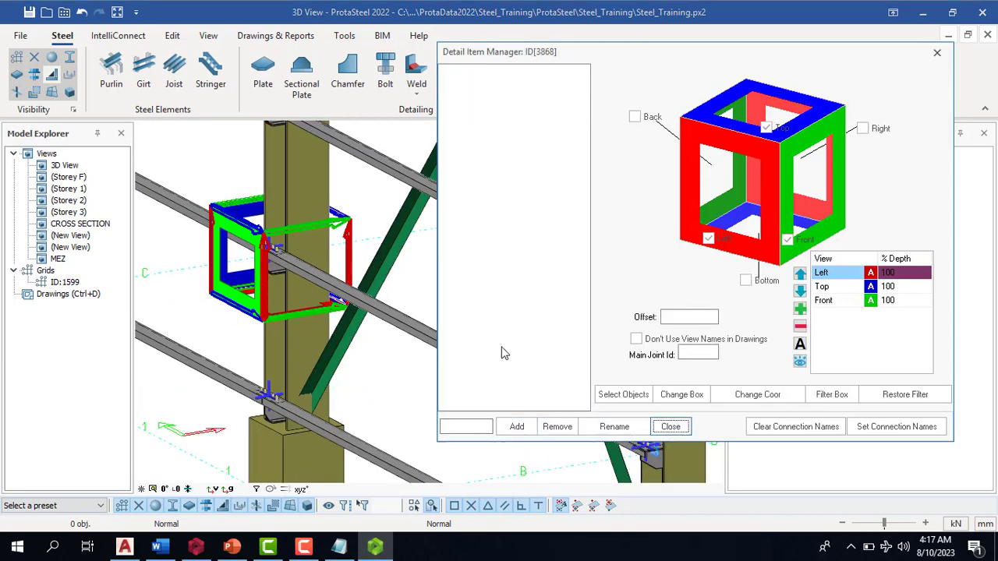
Open the MEZ section view and examine the new girt detail box on the grid 1 column
{"action": "scroll", "coordinate": [365, 345], "scroll_direction": "down", "scroll_amount": 3}
{"action": "scroll", "coordinate": [368, 357], "scroll_direction": "down", "scroll_amount": 3}
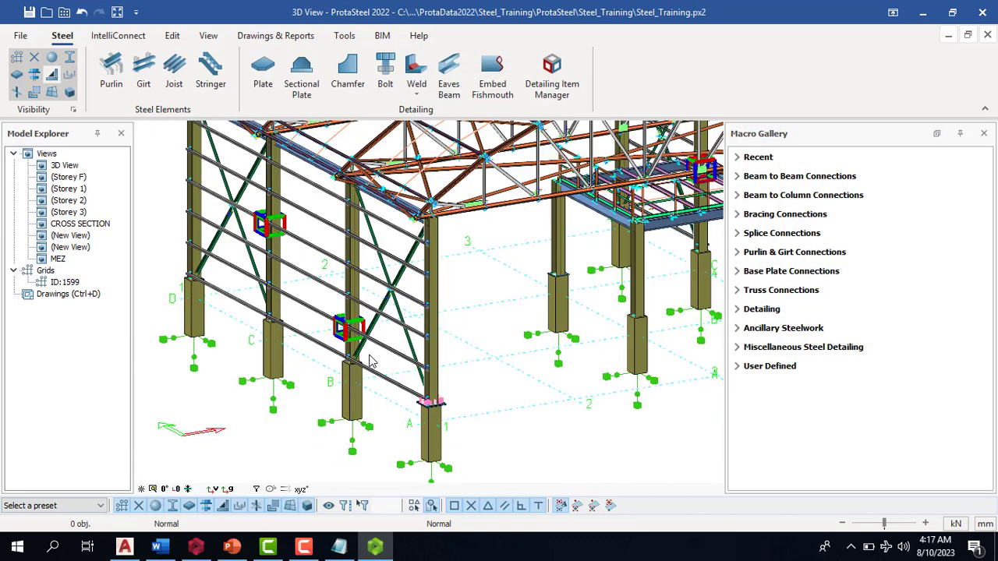
{"action": "double_click", "coordinate": [58, 259]}
{"action": "scroll", "coordinate": [248, 366], "scroll_direction": "up", "scroll_amount": 3}
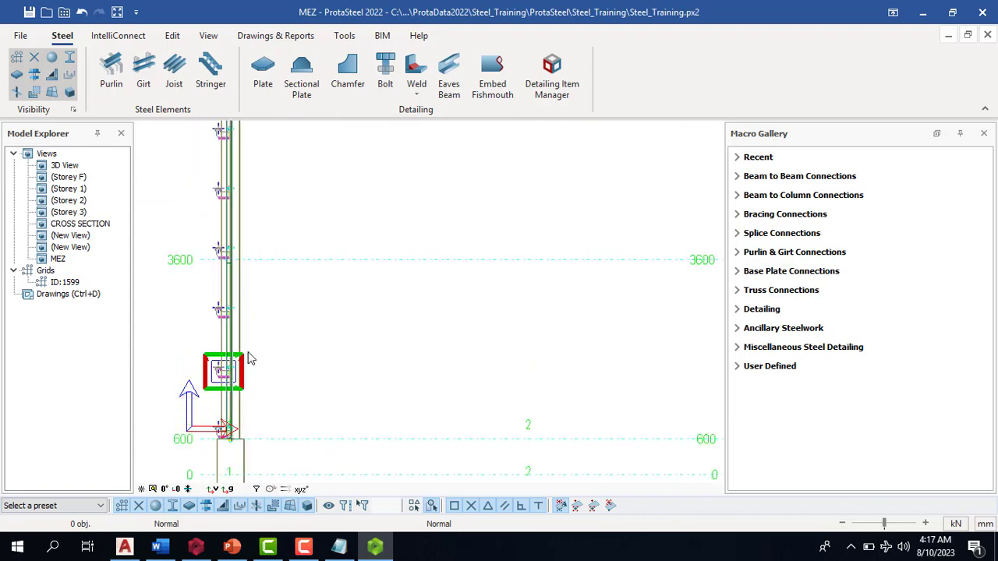
{"action": "scroll", "coordinate": [252, 381], "scroll_direction": "down", "scroll_amount": 3}
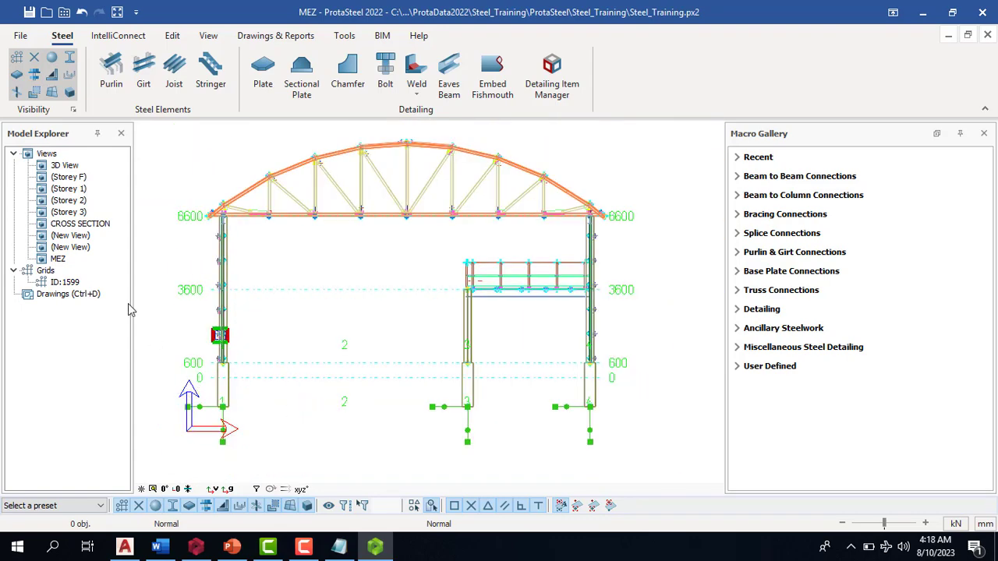
Go to the Storey F drawing in the Drawing Module and delete the existing MEZ section viewport
{"action": "double_click", "coordinate": [65, 297]}
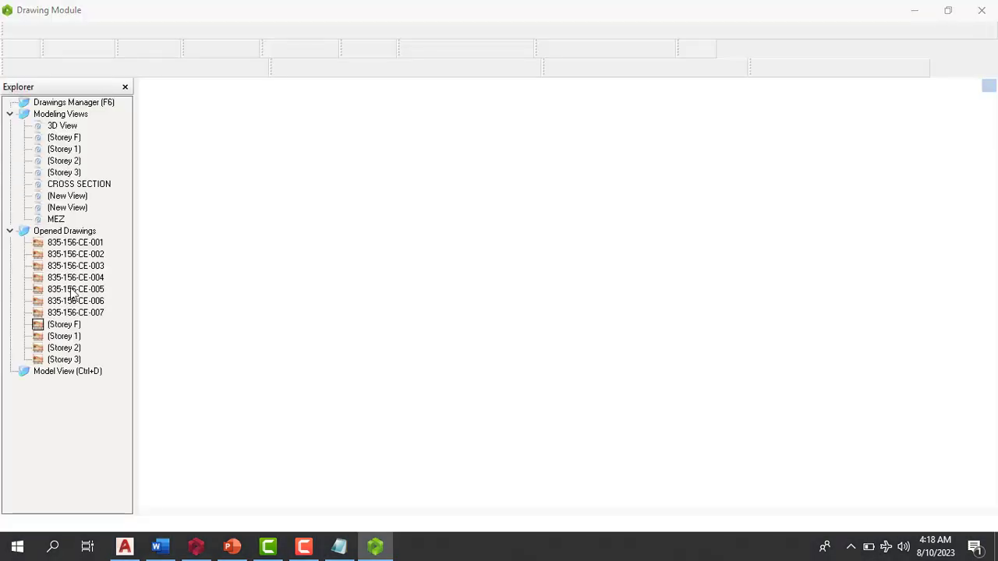
{"action": "scroll", "coordinate": [452, 336], "scroll_direction": "down", "scroll_amount": 5}
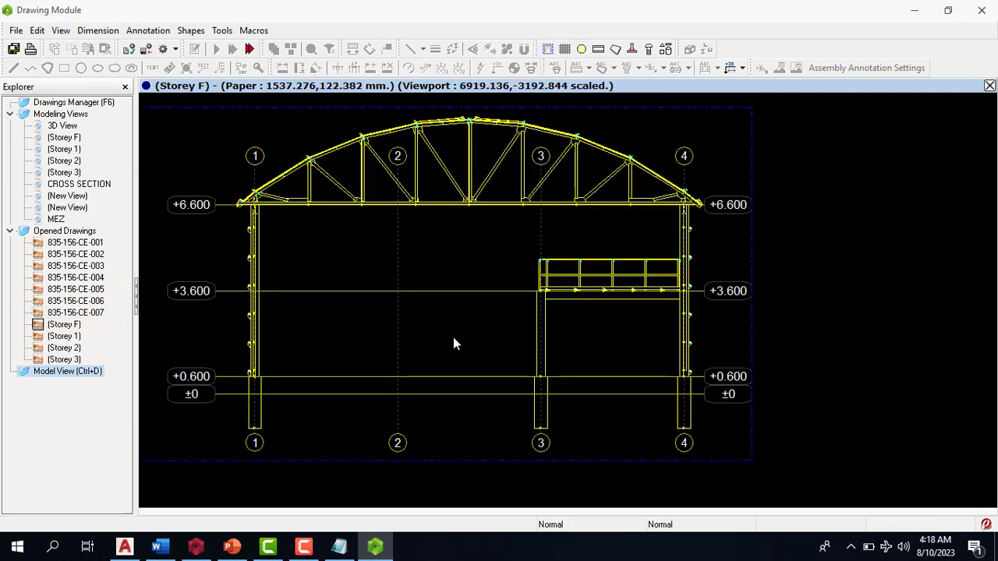
{"action": "scroll", "coordinate": [554, 311], "scroll_direction": "up", "scroll_amount": 4}
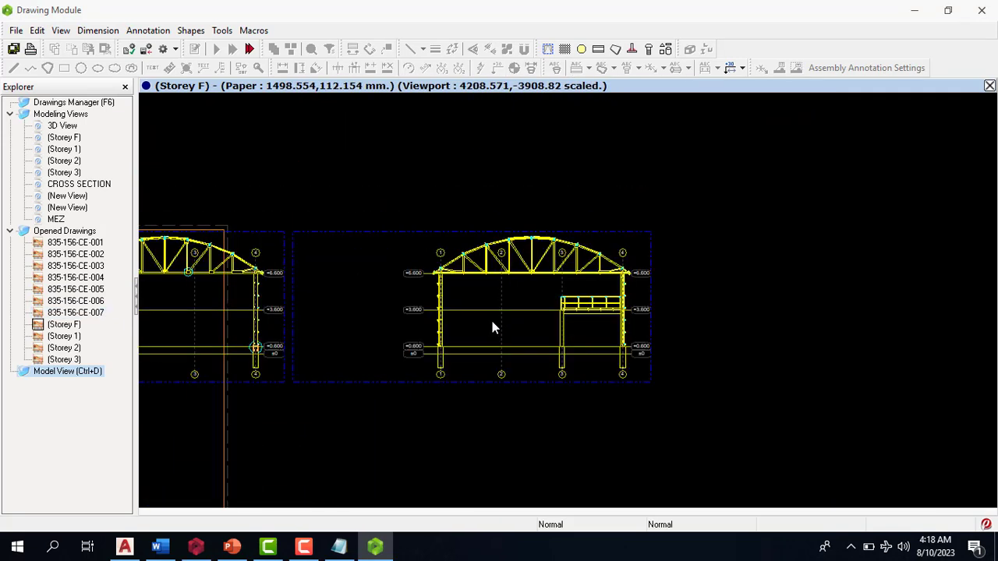
{"action": "left_click_drag", "start_coordinate": [379, 200], "coordinate": [757, 427]}
{"action": "key", "text": "Delete"}
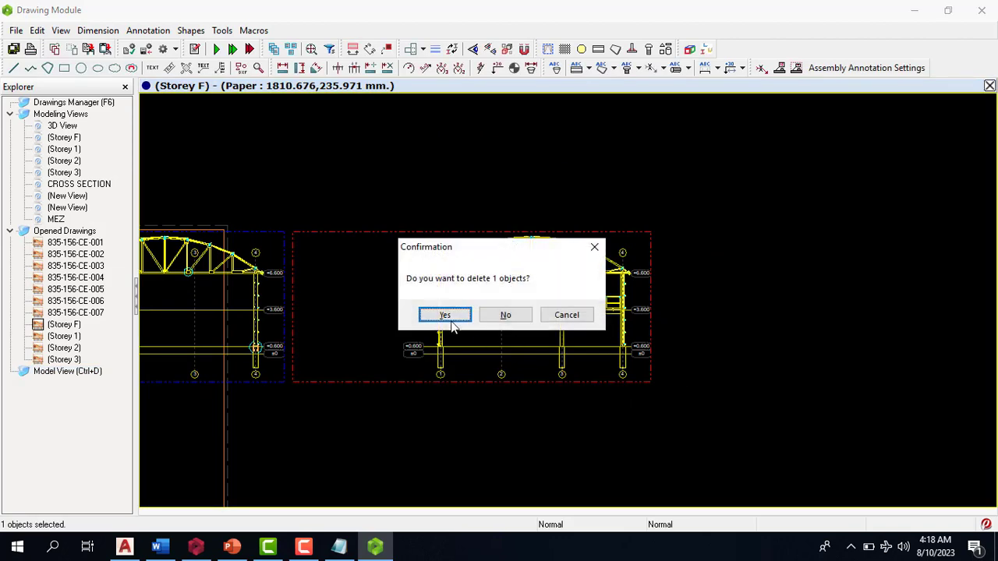
{"action": "left_click", "coordinate": [447, 314]}
{"action": "left_click", "coordinate": [500, 315]}
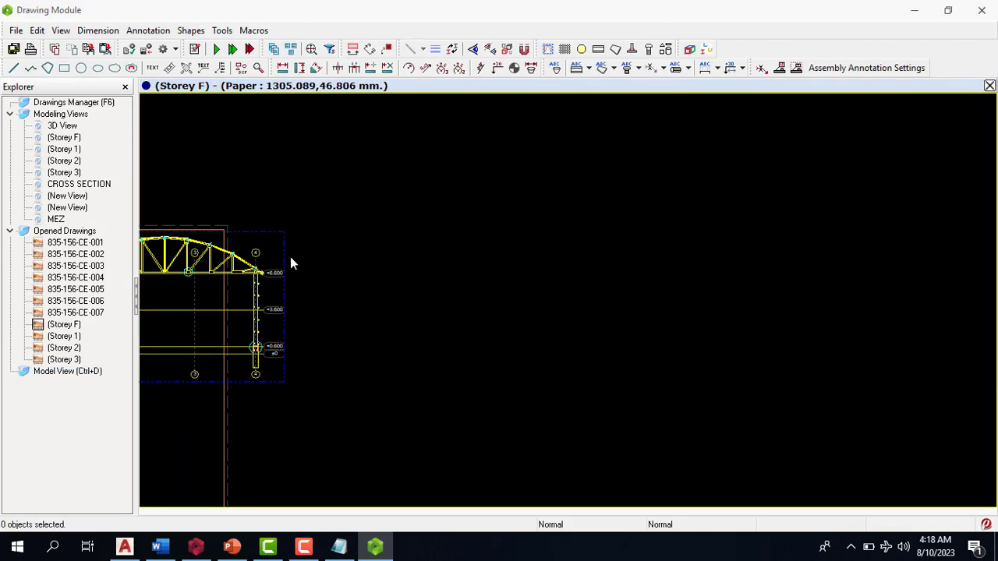
Create a new viewport from the MEZ modeling view and inspect the girt detail circle on its grid 1 column
{"action": "right_click", "coordinate": [63, 221]}
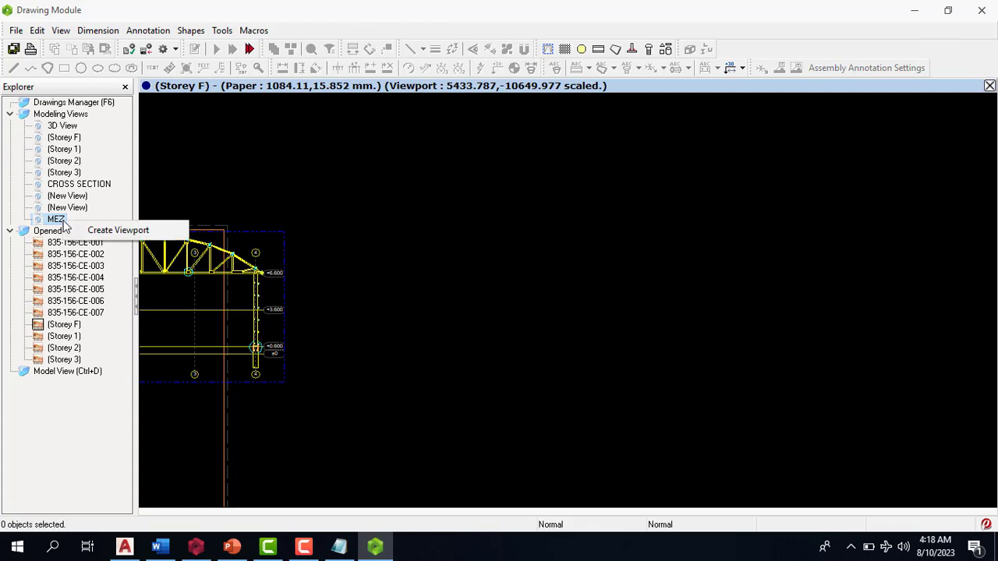
{"action": "left_click", "coordinate": [97, 231]}
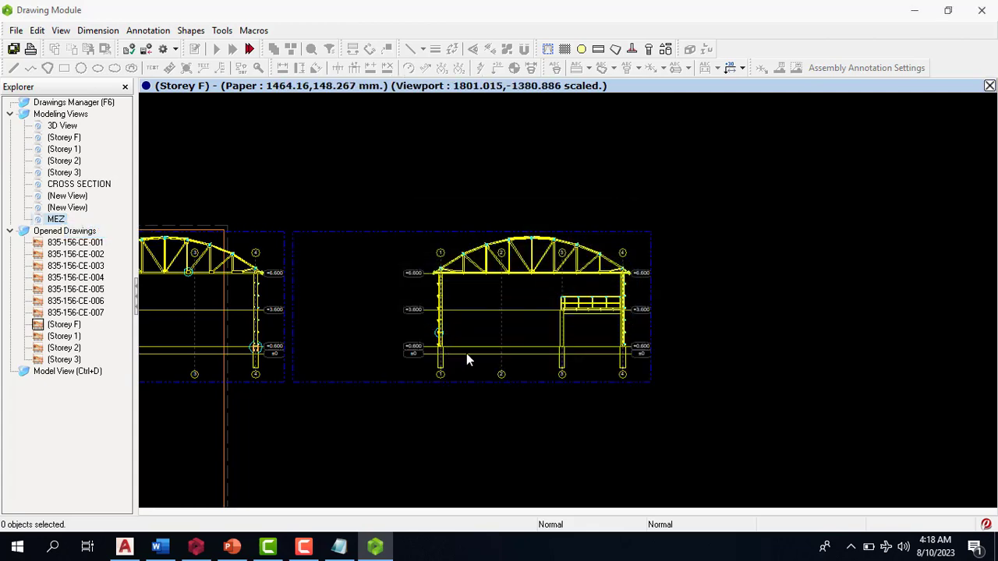
{"action": "scroll", "coordinate": [461, 328], "scroll_direction": "up", "scroll_amount": 5}
{"action": "scroll", "coordinate": [389, 371], "scroll_direction": "up", "scroll_amount": 3}
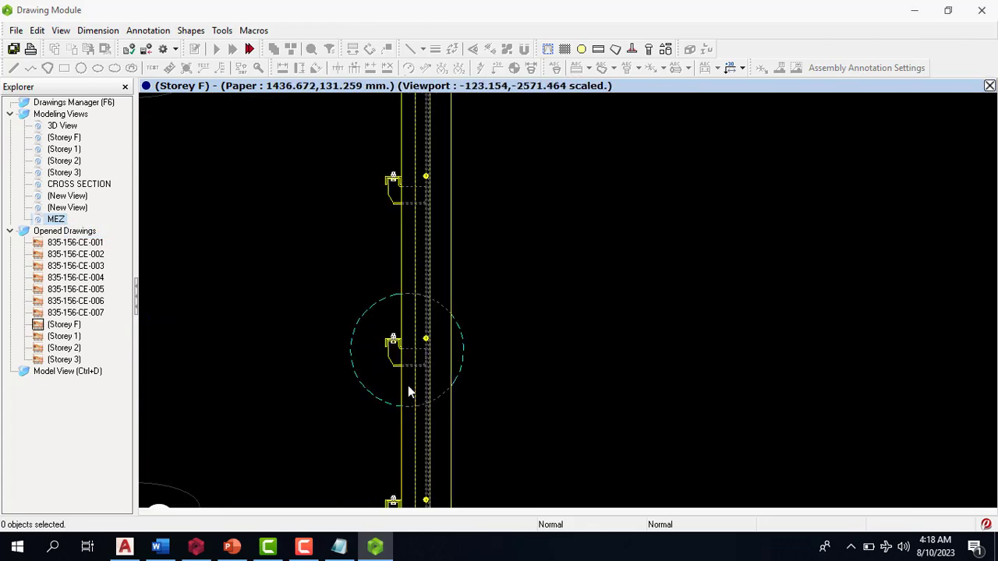
{"action": "scroll", "coordinate": [395, 321], "scroll_direction": "down", "scroll_amount": 6}
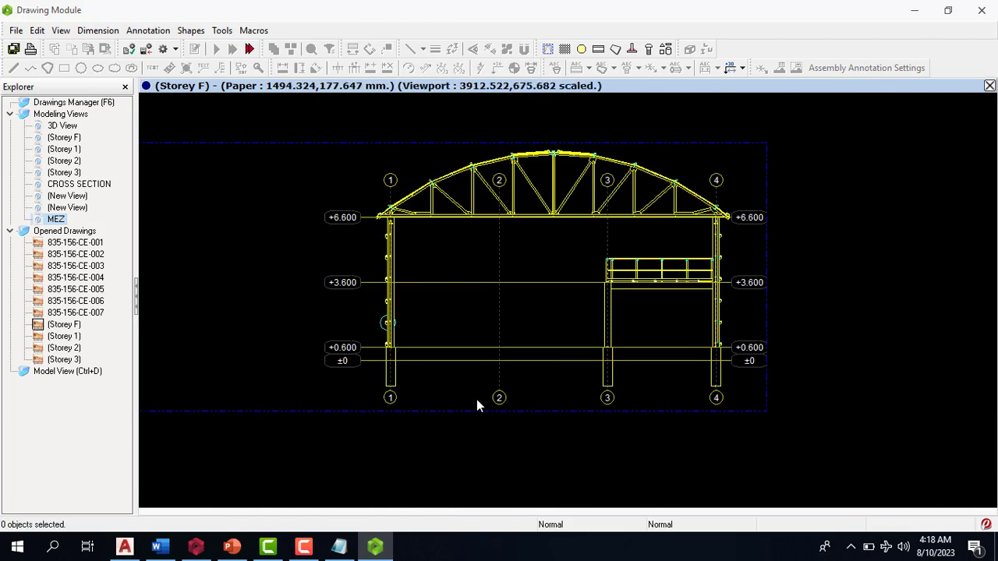
{"action": "scroll", "coordinate": [479, 393], "scroll_direction": "down", "scroll_amount": 3}
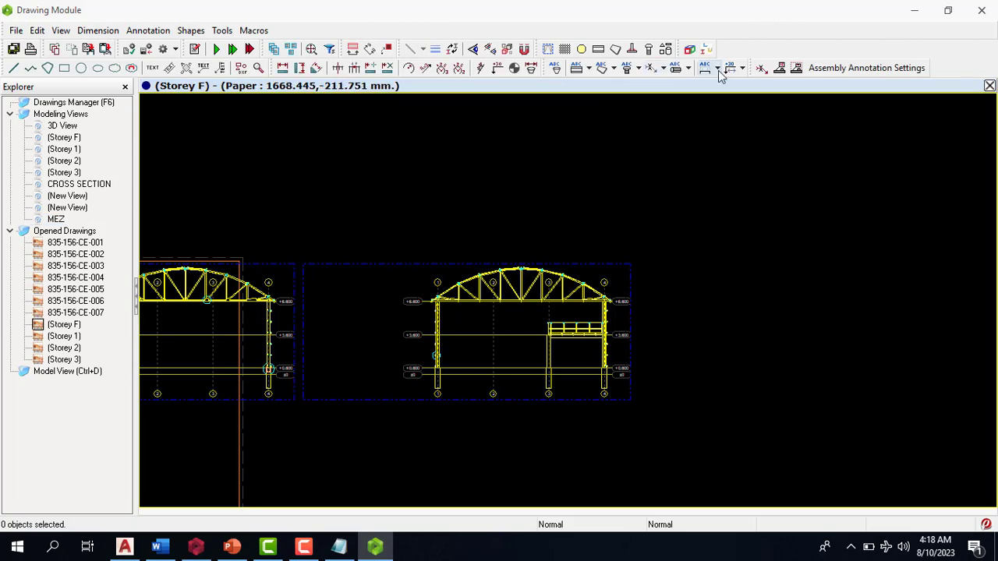
Examine the labelled cross sections, the connection details below them and the base plate label at the grid 1 column
{"action": "scroll", "coordinate": [677, 200], "scroll_direction": "down", "scroll_amount": 2}
{"action": "scroll", "coordinate": [655, 262], "scroll_direction": "down", "scroll_amount": 1}
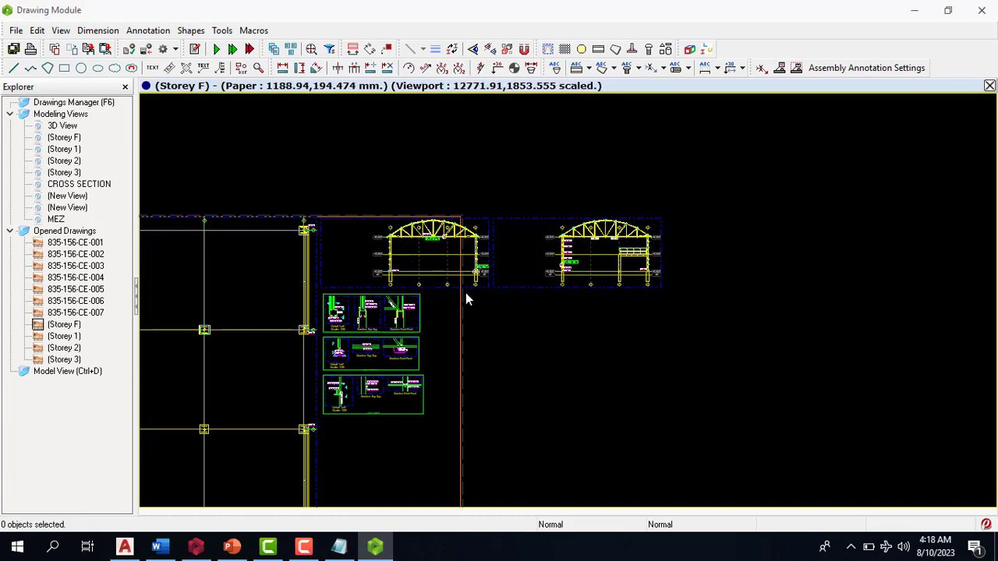
{"action": "scroll", "coordinate": [378, 268], "scroll_direction": "up", "scroll_amount": 6}
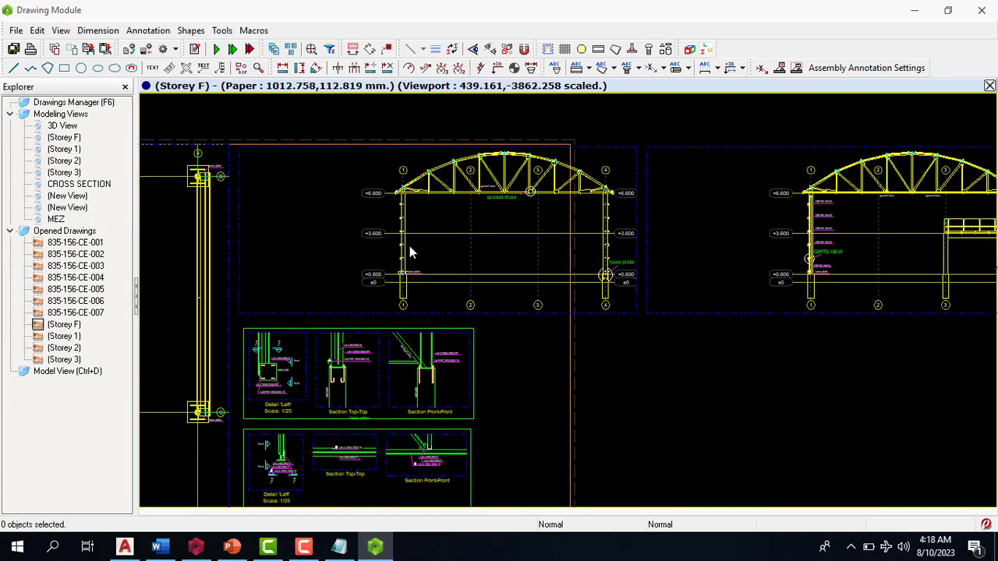
{"action": "scroll", "coordinate": [441, 306], "scroll_direction": "down", "scroll_amount": 5}
{"action": "scroll", "coordinate": [513, 292], "scroll_direction": "up", "scroll_amount": 8}
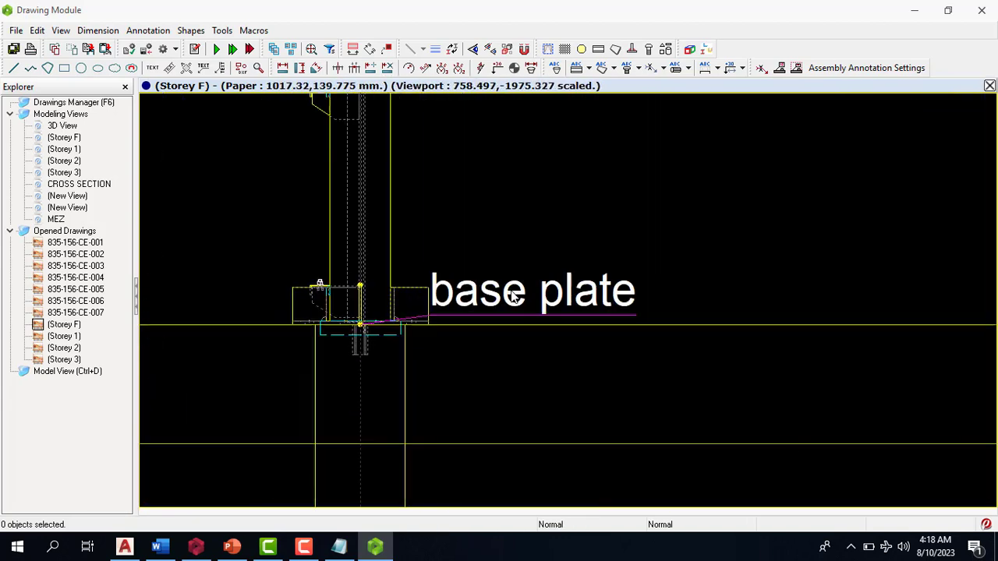
Inspect the base plate and gusset truss labels on the first cross section in the Storey F drawing
{"action": "scroll", "coordinate": [376, 334], "scroll_direction": "down", "scroll_amount": 1}
{"action": "scroll", "coordinate": [291, 357], "scroll_direction": "up", "scroll_amount": 2}
{"action": "scroll", "coordinate": [277, 362], "scroll_direction": "down", "scroll_amount": 6}
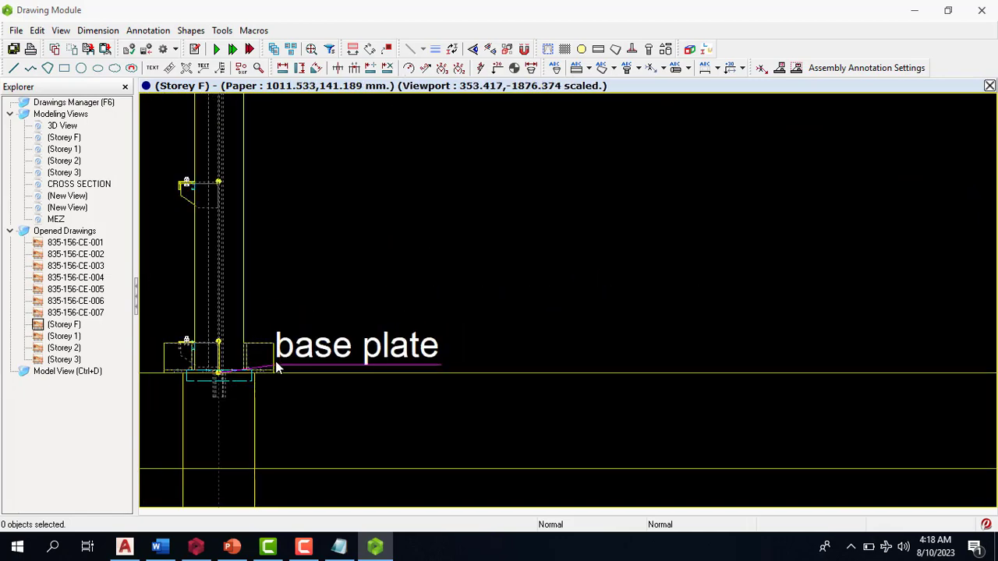
{"action": "scroll", "coordinate": [495, 185], "scroll_direction": "up", "scroll_amount": 6}
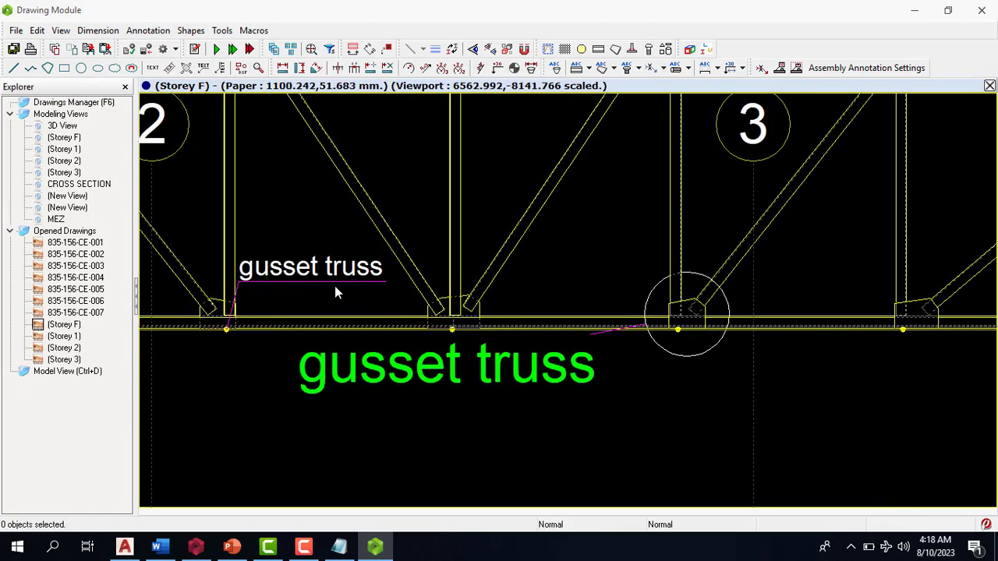
{"action": "scroll", "coordinate": [269, 278], "scroll_direction": "down", "scroll_amount": 4}
{"action": "scroll", "coordinate": [468, 305], "scroll_direction": "down", "scroll_amount": 2}
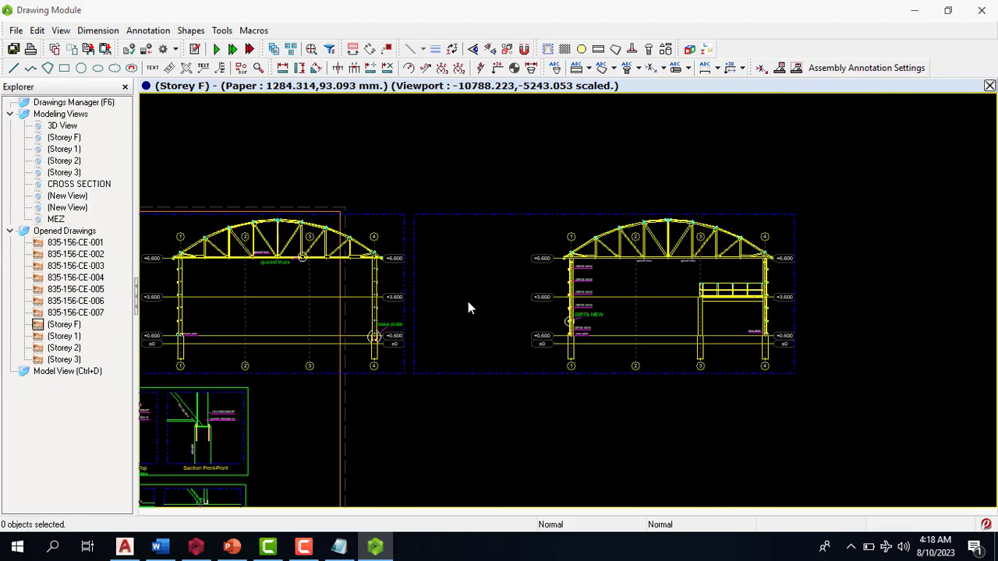
Examine the GIRTS NEW labels on the grid 1 column and the base plate label at grid 4 in the MEZ section
{"action": "scroll", "coordinate": [641, 272], "scroll_direction": "up", "scroll_amount": 2}
{"action": "scroll", "coordinate": [520, 423], "scroll_direction": "up", "scroll_amount": 5}
{"action": "scroll", "coordinate": [482, 355], "scroll_direction": "down", "scroll_amount": 1}
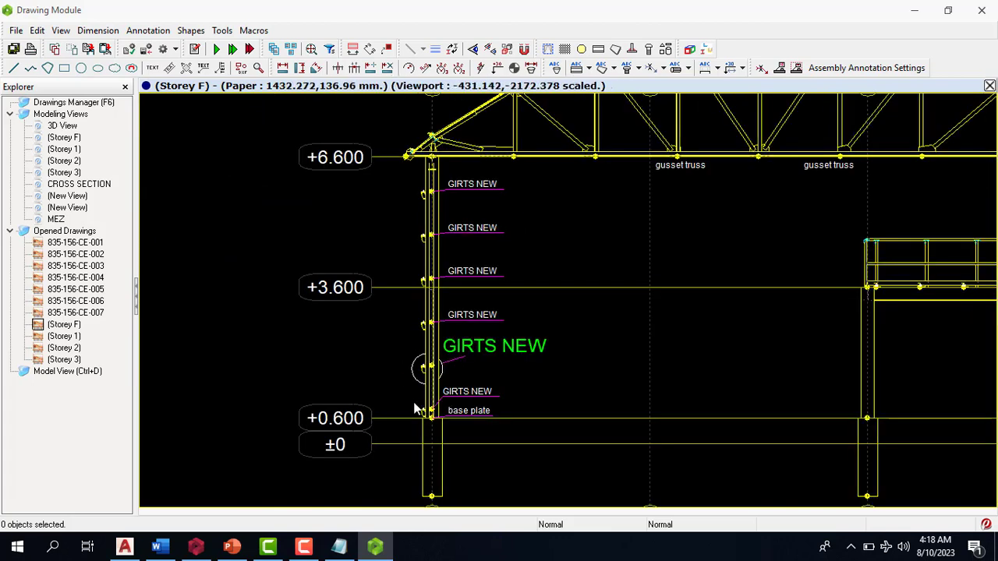
{"action": "scroll", "coordinate": [485, 340], "scroll_direction": "up", "scroll_amount": 4}
{"action": "scroll", "coordinate": [374, 323], "scroll_direction": "down", "scroll_amount": 4}
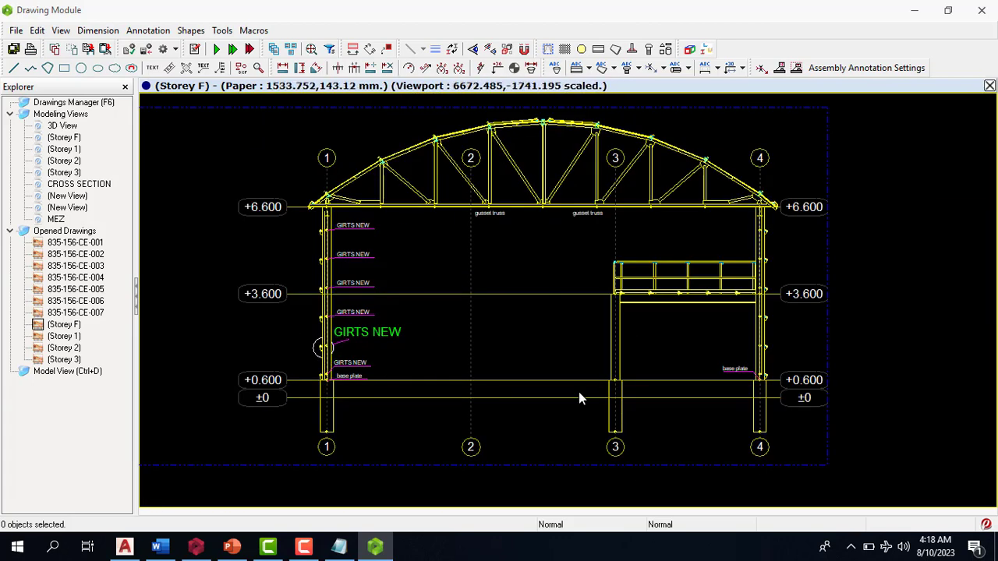
{"action": "scroll", "coordinate": [750, 383], "scroll_direction": "up", "scroll_amount": 4}
{"action": "scroll", "coordinate": [710, 421], "scroll_direction": "up", "scroll_amount": 2}
{"action": "scroll", "coordinate": [710, 421], "scroll_direction": "down", "scroll_amount": 1}
{"action": "scroll", "coordinate": [748, 328], "scroll_direction": "down", "scroll_amount": 2}
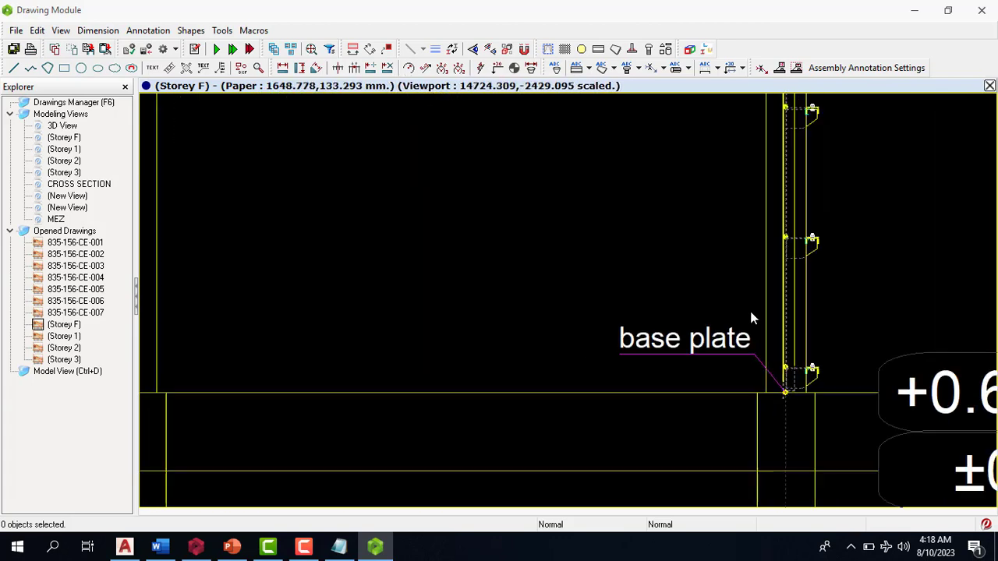
Review the whole Storey F sheet with its plan, two cross sections and connection detail boxes
{"action": "scroll", "coordinate": [797, 323], "scroll_direction": "down", "scroll_amount": 3}
{"action": "scroll", "coordinate": [808, 297], "scroll_direction": "down", "scroll_amount": 2}
{"action": "scroll", "coordinate": [791, 309], "scroll_direction": "down", "scroll_amount": 3}
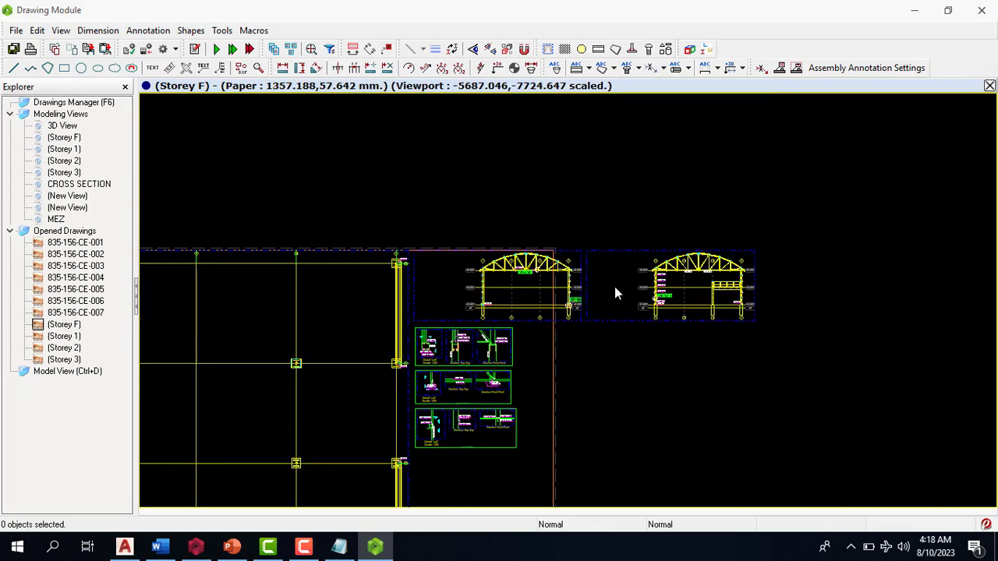
{"action": "scroll", "coordinate": [614, 286], "scroll_direction": "up", "scroll_amount": 5}
{"action": "scroll", "coordinate": [601, 276], "scroll_direction": "down", "scroll_amount": 5}
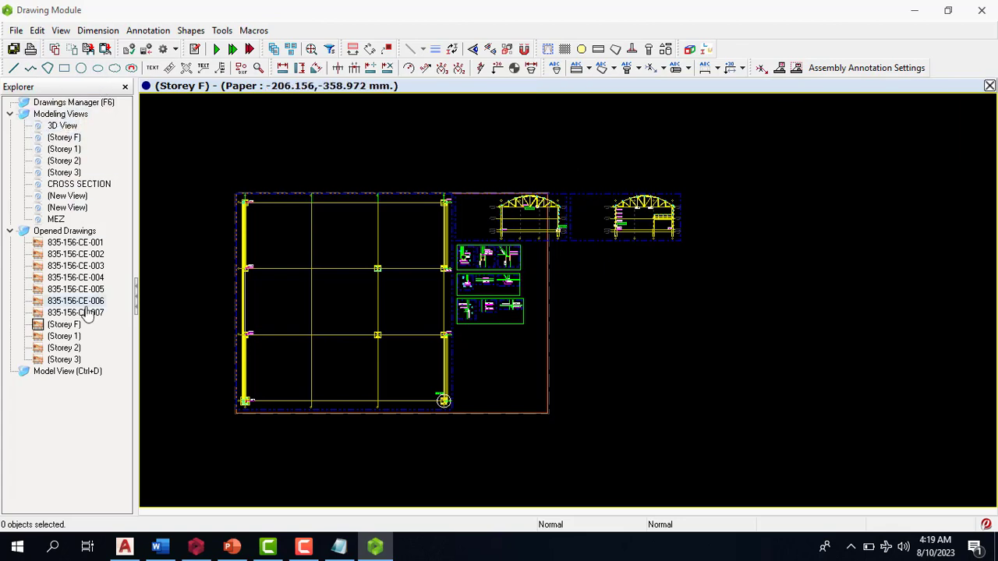
Return to the ProtaSteel model and open the 3D View of the whole structure
{"action": "left_click", "coordinate": [56, 371]}
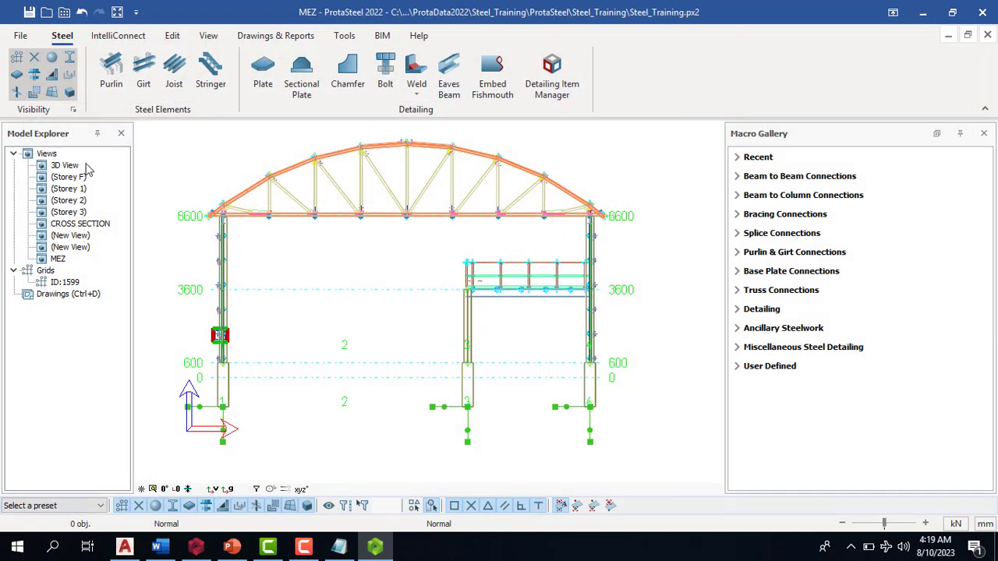
{"action": "left_click", "coordinate": [71, 166]}
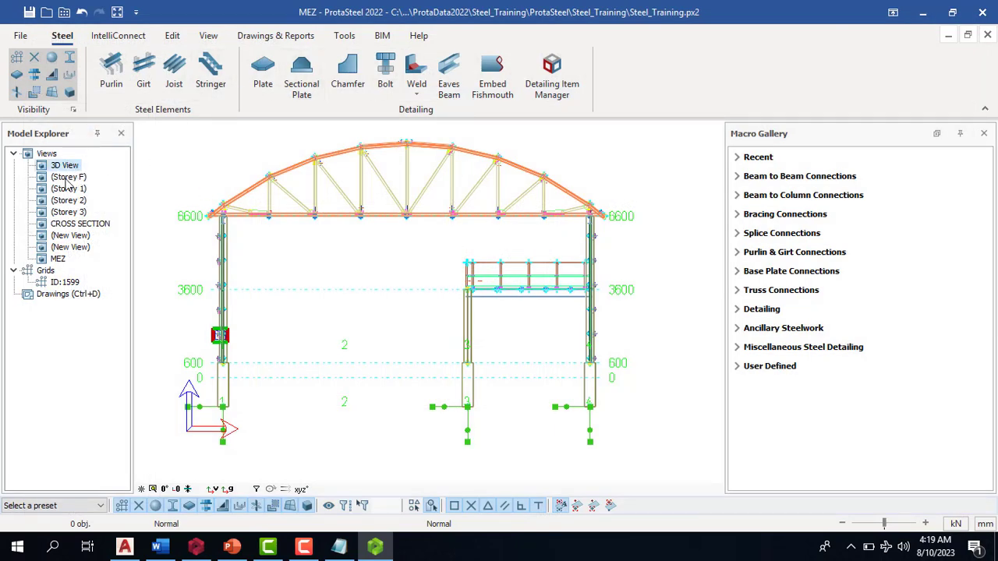
{"action": "double_click", "coordinate": [65, 166]}
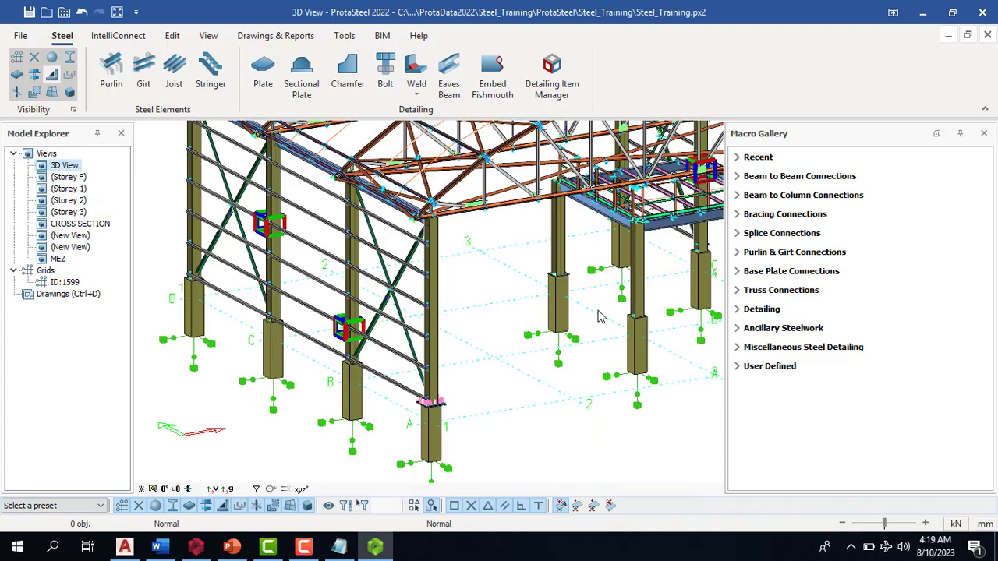
{"action": "scroll", "coordinate": [678, 287], "scroll_direction": "up", "scroll_amount": 2}
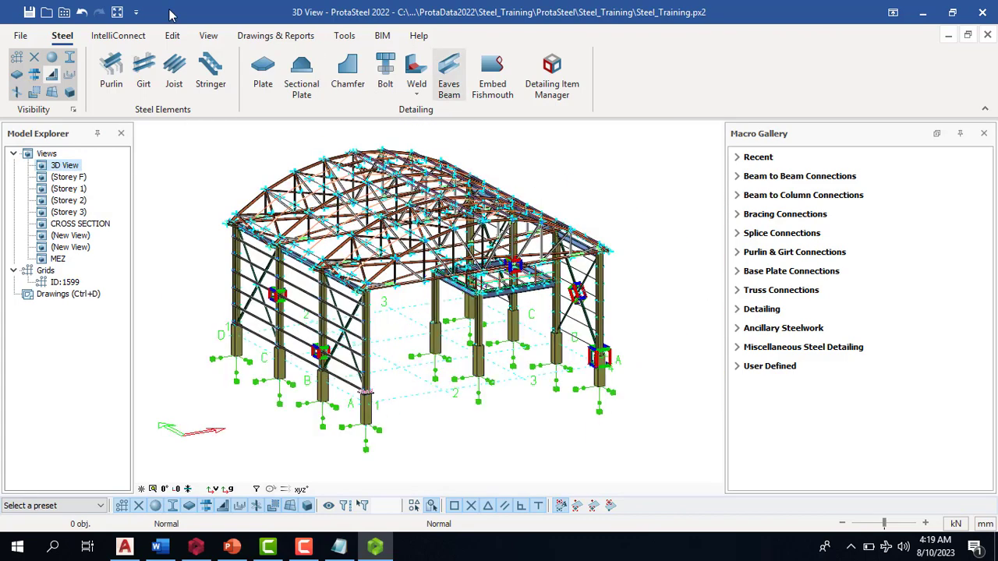
Apply Connection Design Ratio Coloring to the 3D model
{"action": "left_click", "coordinate": [209, 36]}
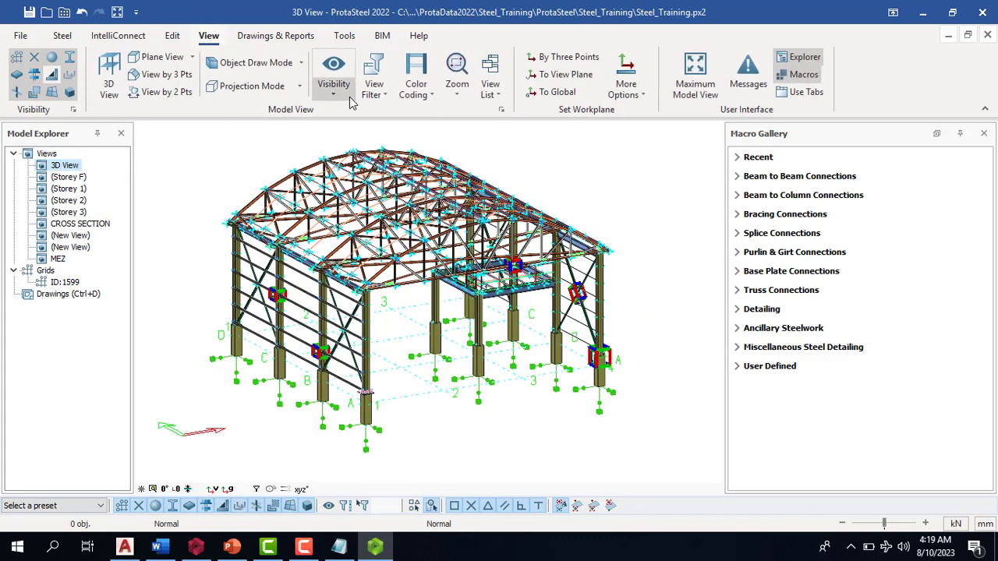
{"action": "left_click", "coordinate": [415, 87]}
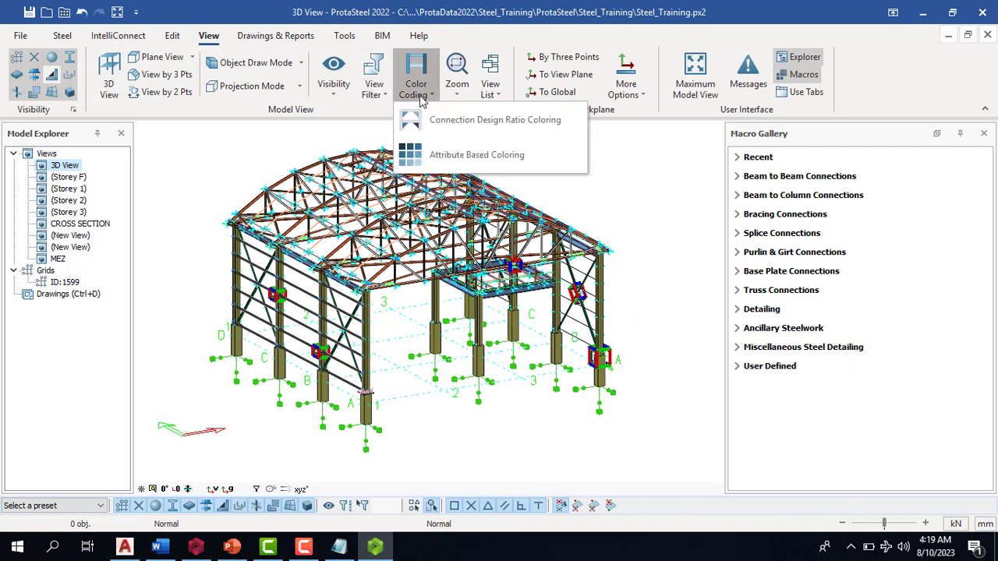
{"action": "left_click", "coordinate": [524, 124]}
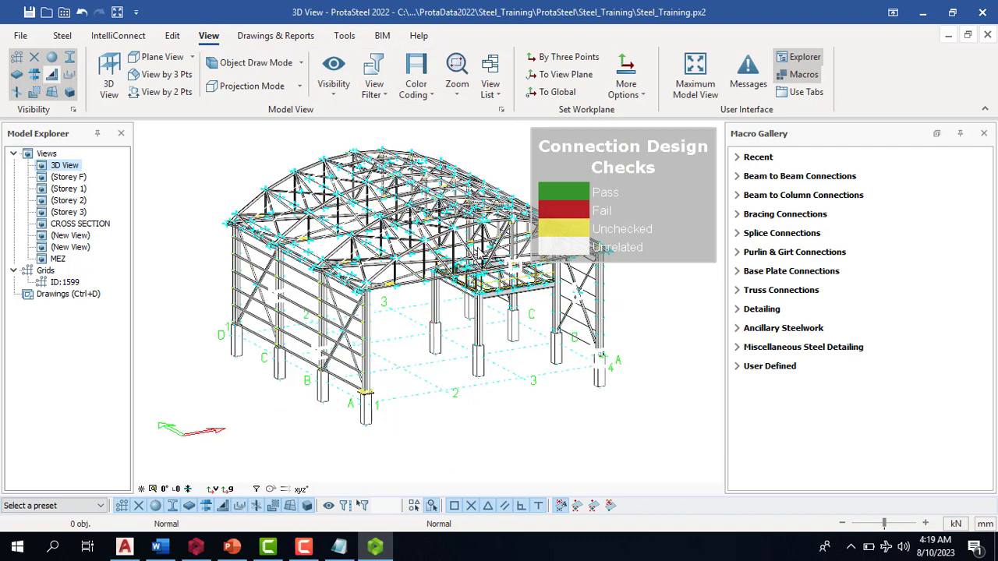
Examine the color-coded connections around the mezzanine, the girt wall and the grid A1 column base
{"action": "scroll", "coordinate": [614, 296], "scroll_direction": "up", "scroll_amount": 5}
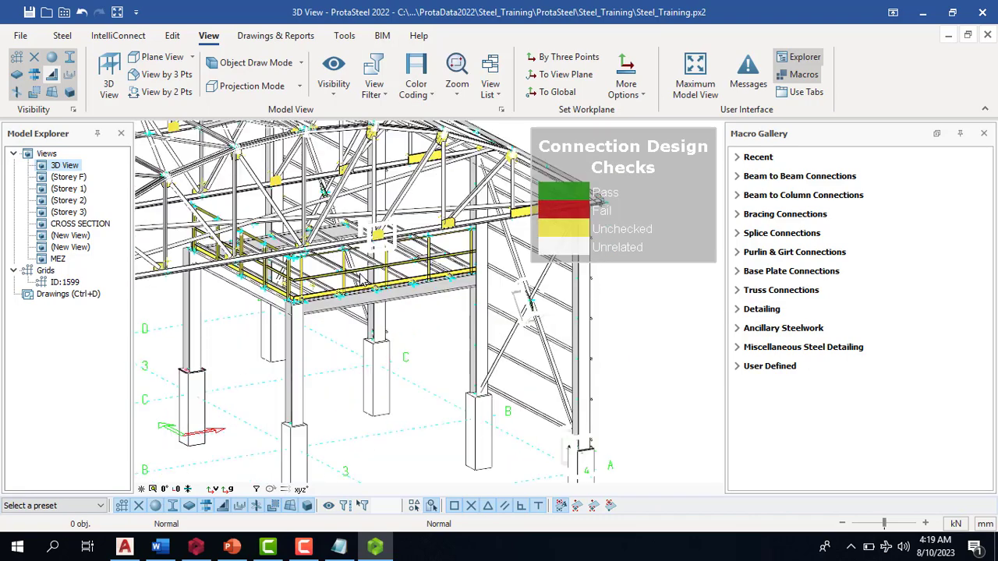
{"action": "scroll", "coordinate": [366, 282], "scroll_direction": "down", "scroll_amount": 5}
{"action": "middle_click_drag", "start_coordinate": [419, 282], "coordinate": [236, 290]}
{"action": "scroll", "coordinate": [310, 277], "scroll_direction": "up", "scroll_amount": 4}
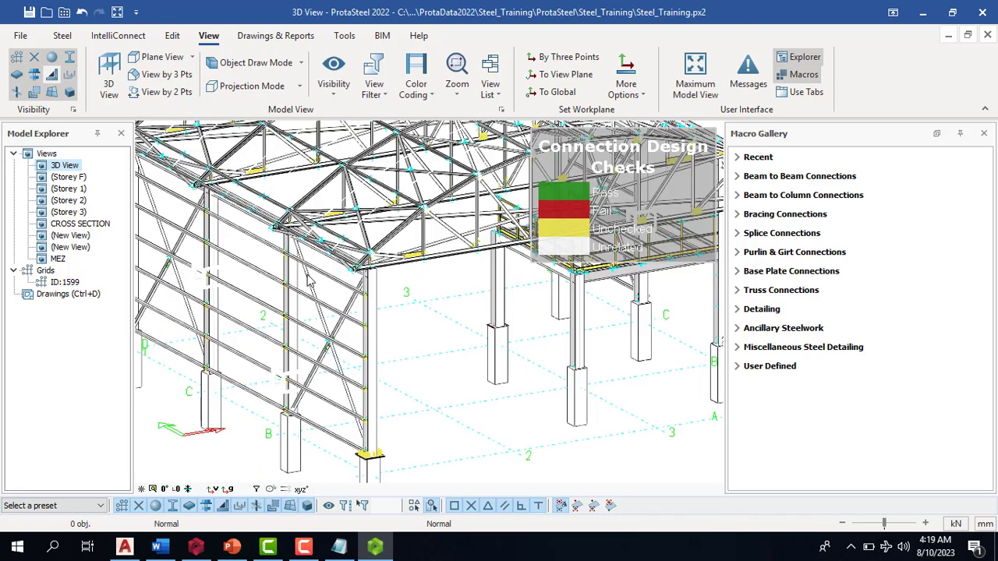
{"action": "scroll", "coordinate": [310, 279], "scroll_direction": "down", "scroll_amount": 1}
{"action": "left_click", "coordinate": [384, 306]}
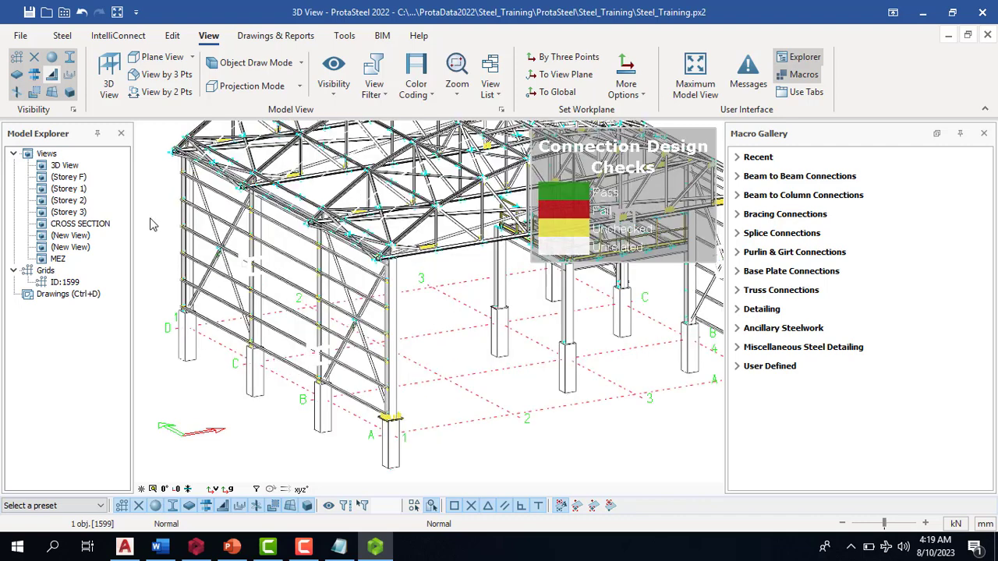
{"action": "key", "text": "Escape"}
{"action": "scroll", "coordinate": [225, 258], "scroll_direction": "down", "scroll_amount": 2}
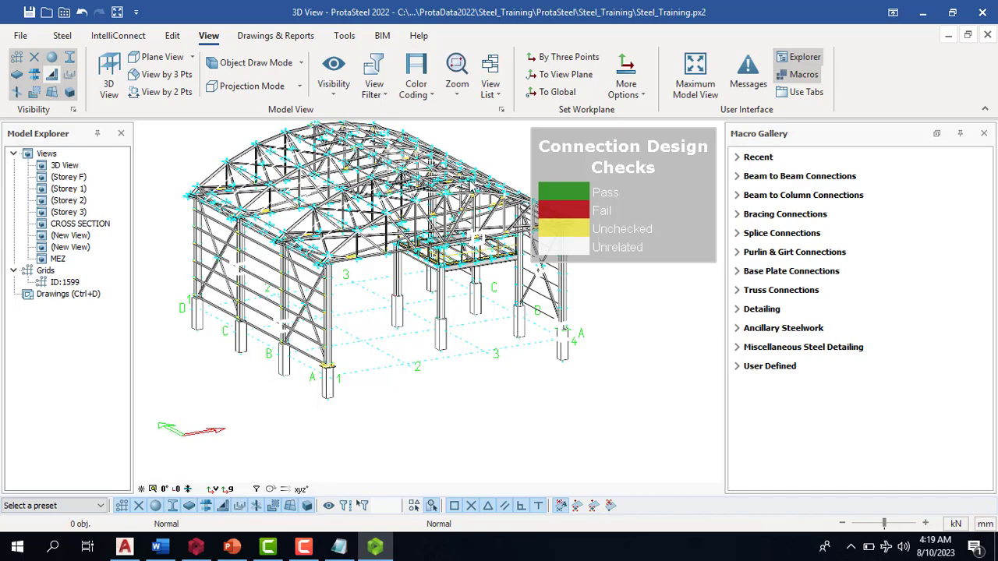
Inspect the bracing connection plate and the truss gusset plates against the connection design check colors
{"action": "scroll", "coordinate": [429, 300], "scroll_direction": "up", "scroll_amount": 5}
{"action": "middle_click_drag", "start_coordinate": [376, 263], "coordinate": [308, 261]}
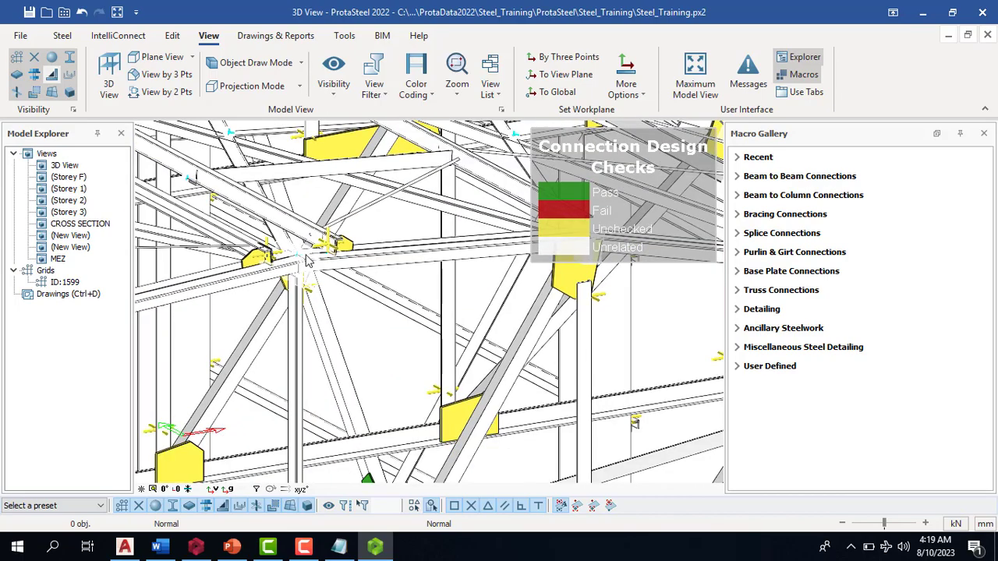
{"action": "middle_click_drag", "start_coordinate": [375, 243], "coordinate": [475, 366]}
{"action": "scroll", "coordinate": [289, 338], "scroll_direction": "down", "scroll_amount": 3}
{"action": "scroll", "coordinate": [289, 339], "scroll_direction": "up", "scroll_amount": 6}
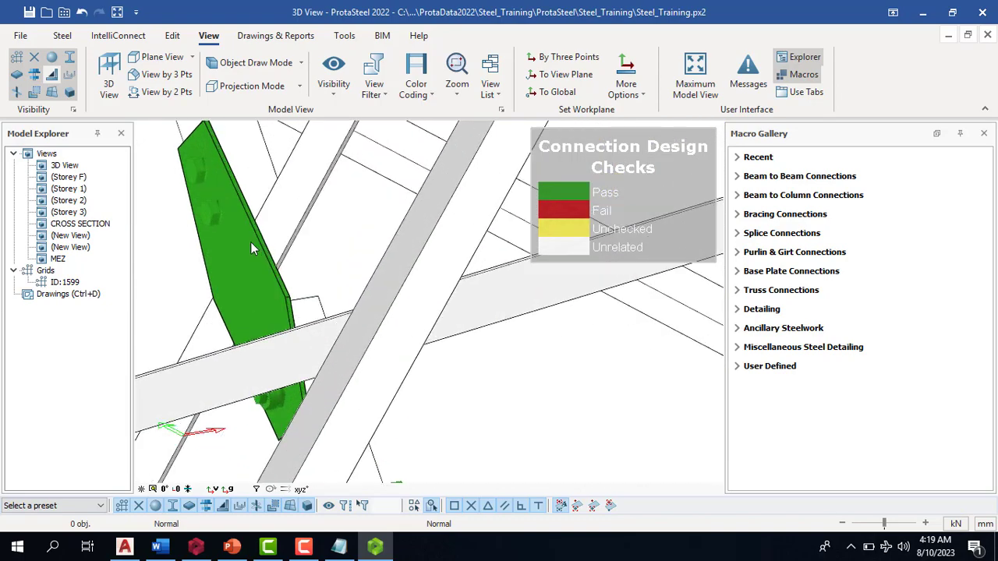
{"action": "scroll", "coordinate": [261, 253], "scroll_direction": "down", "scroll_amount": 4}
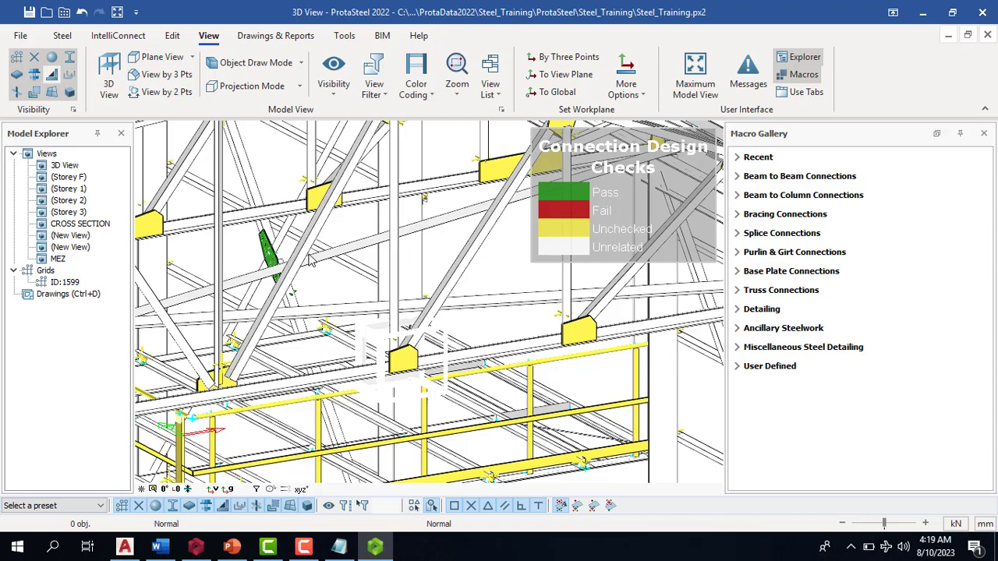
{"action": "scroll", "coordinate": [394, 324], "scroll_direction": "up", "scroll_amount": 3}
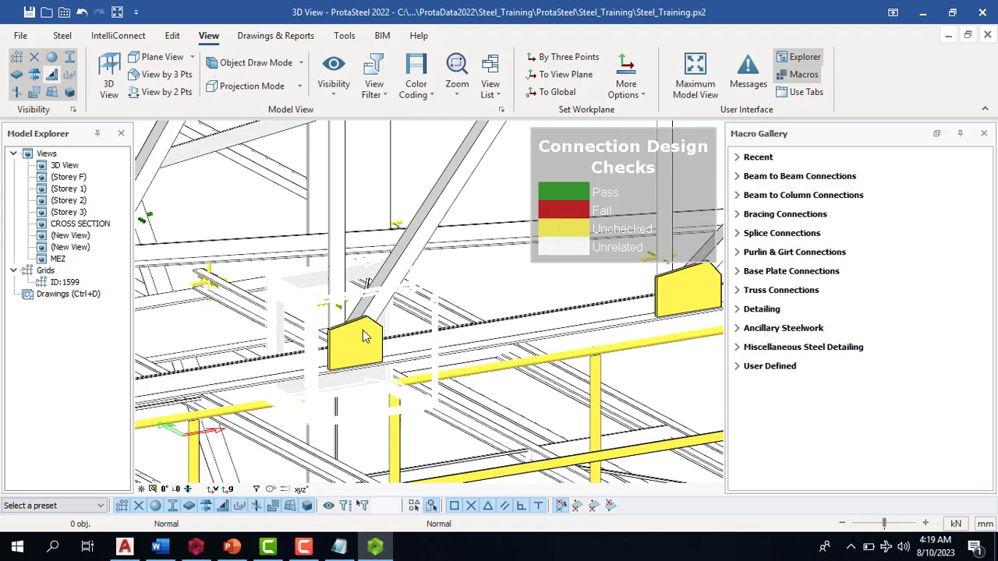
{"action": "scroll", "coordinate": [368, 344], "scroll_direction": "down", "scroll_amount": 10}
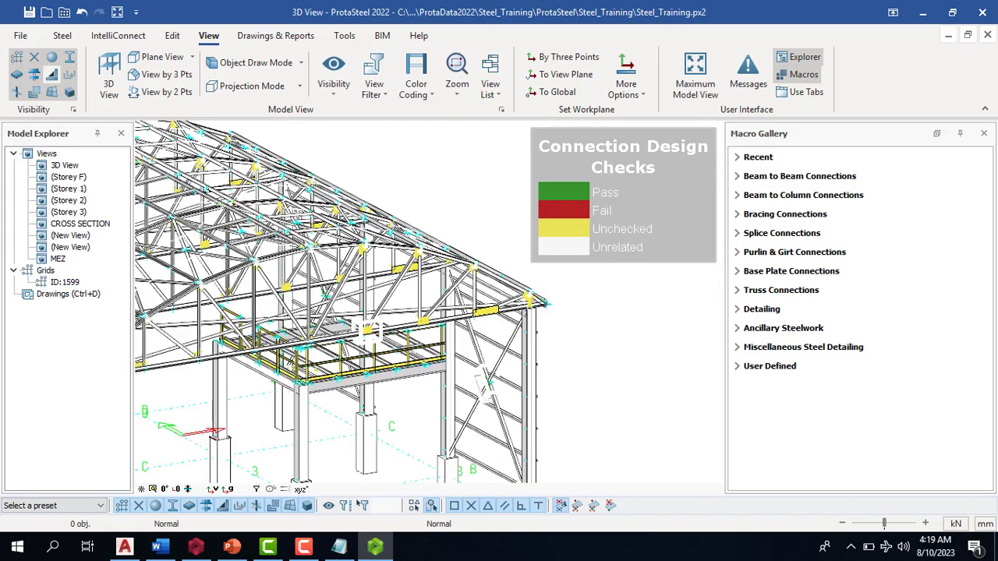
{"action": "scroll", "coordinate": [282, 350], "scroll_direction": "up", "scroll_amount": 10}
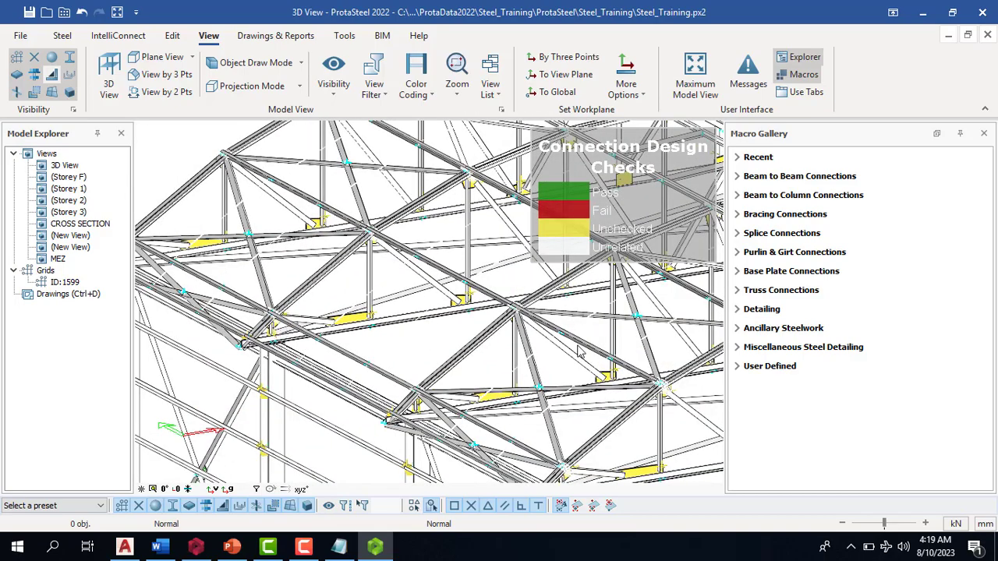
{"action": "scroll", "coordinate": [593, 271], "scroll_direction": "down", "scroll_amount": 5}
{"action": "scroll", "coordinate": [672, 239], "scroll_direction": "down", "scroll_amount": 5}
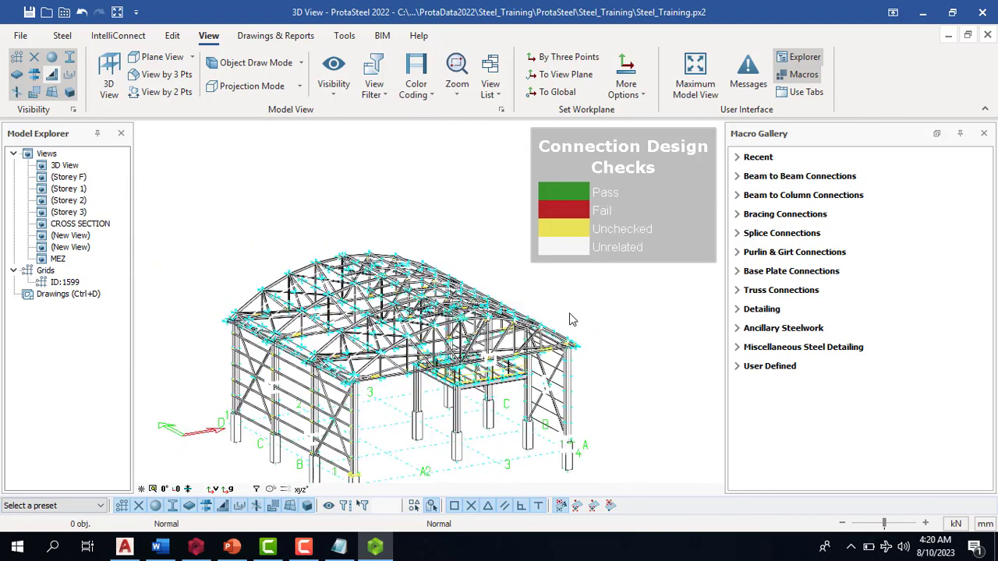
Turn off Connection Design Ratio Coloring and view the roof trusses and mezzanine in their normal colors
{"action": "left_click", "coordinate": [419, 97]}
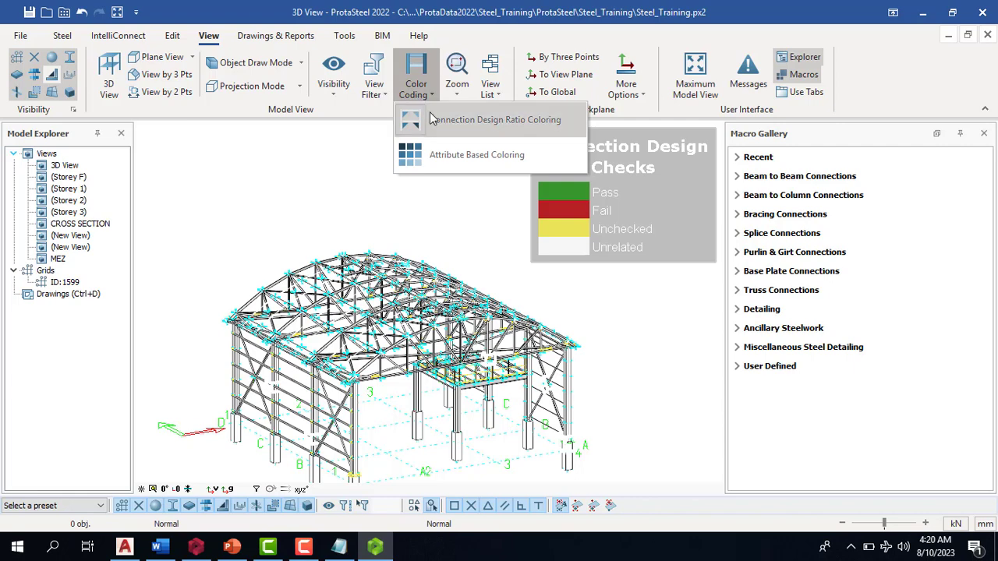
{"action": "left_click", "coordinate": [434, 118]}
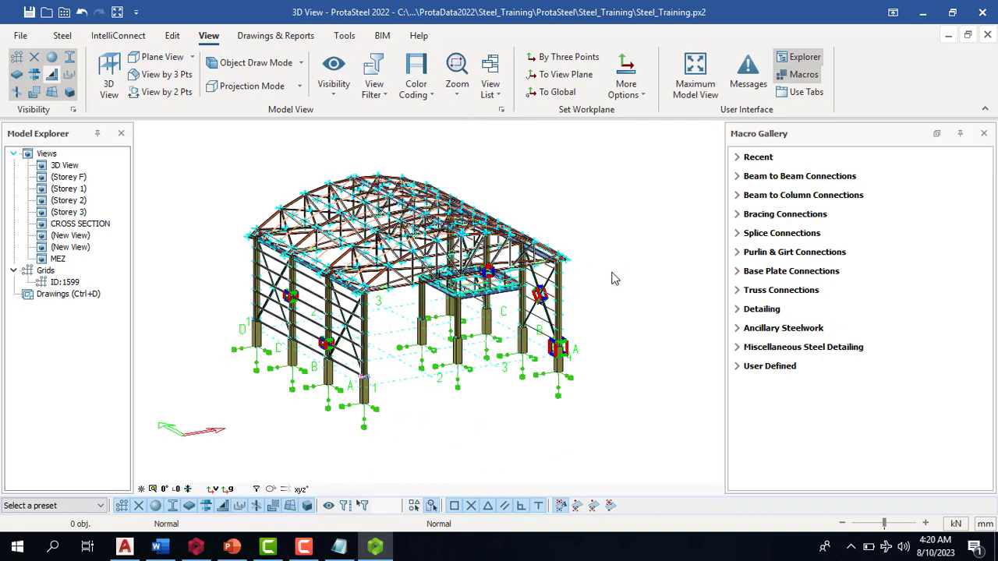
{"action": "scroll", "coordinate": [590, 263], "scroll_direction": "up", "scroll_amount": 8}
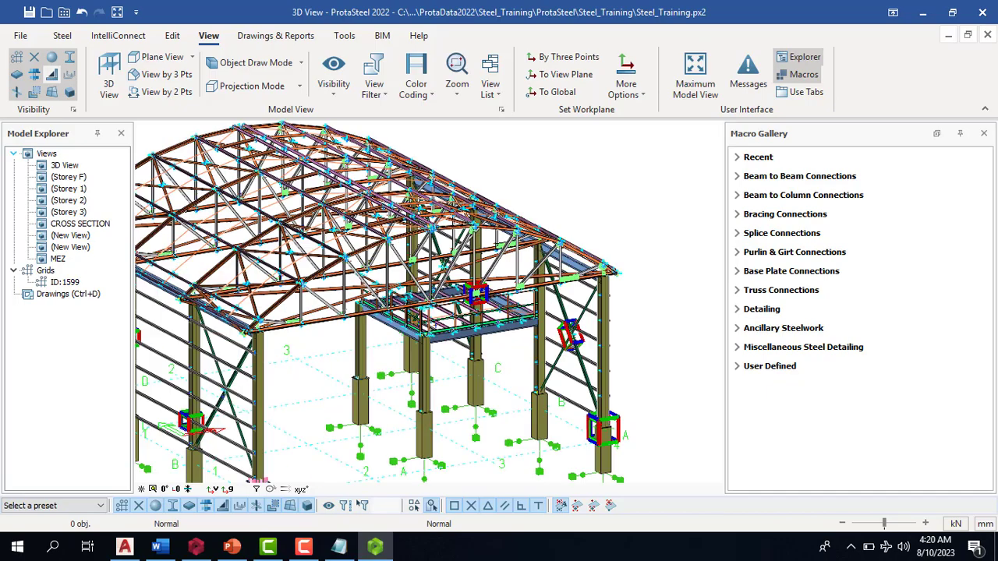
{"action": "scroll", "coordinate": [495, 218], "scroll_direction": "down", "scroll_amount": 10}
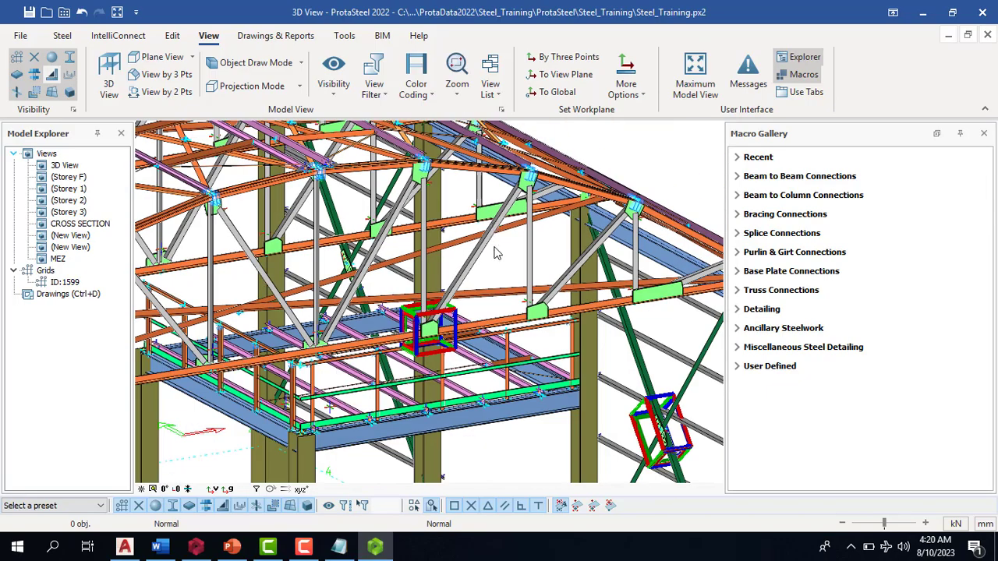
{"action": "middle_click_drag", "start_coordinate": [496, 251], "coordinate": [477, 153]}
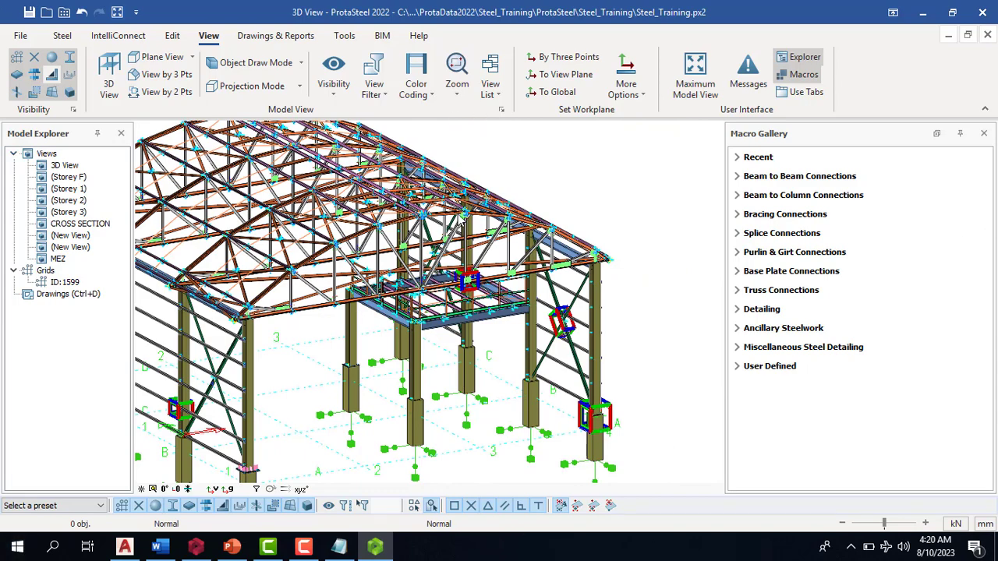
Open the properties of a gusset plate at the truss top chord, close them without changes and clear the selection
{"action": "scroll", "coordinate": [459, 224], "scroll_direction": "up", "scroll_amount": 10}
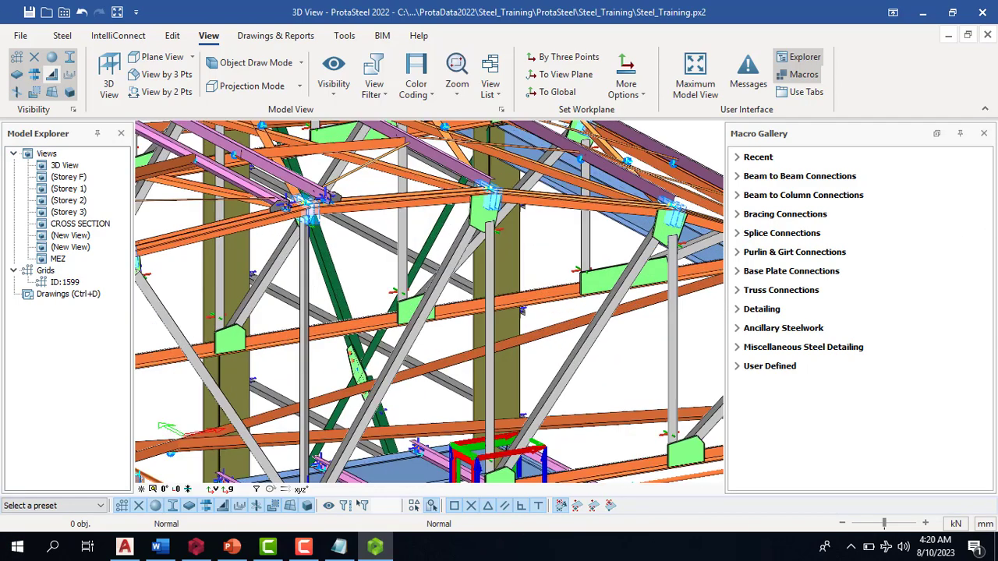
{"action": "scroll", "coordinate": [478, 222], "scroll_direction": "up", "scroll_amount": 3}
{"action": "left_click", "coordinate": [478, 222]}
{"action": "double_click", "coordinate": [478, 222]}
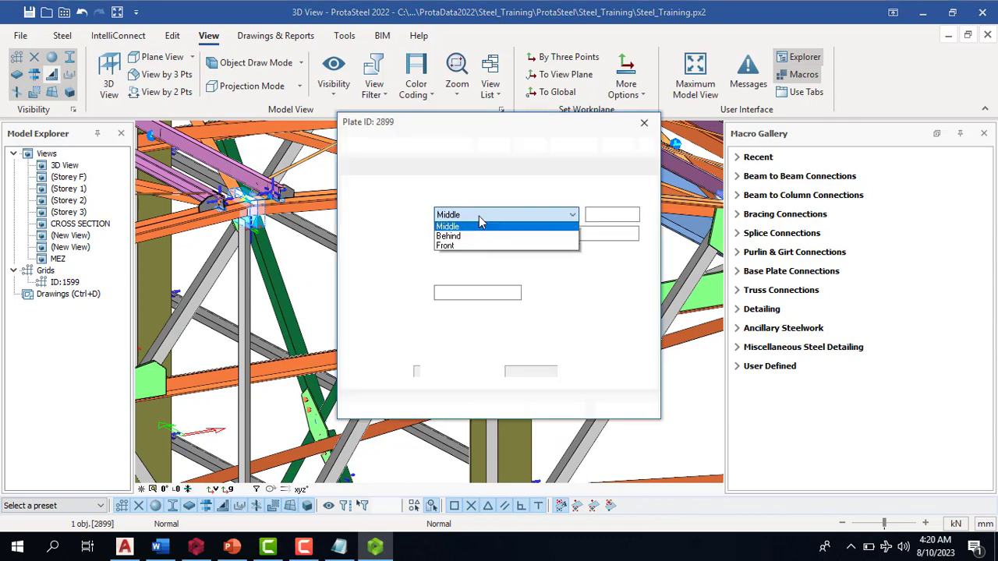
{"action": "left_click", "coordinate": [643, 123]}
{"action": "key", "text": "Escape"}
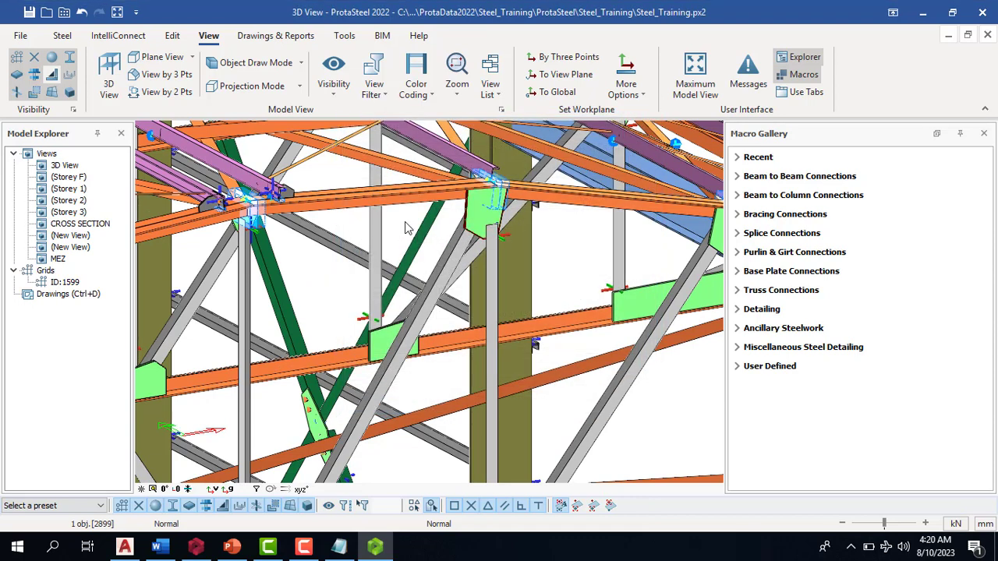
{"action": "scroll", "coordinate": [421, 245], "scroll_direction": "down", "scroll_amount": 4}
{"action": "scroll", "coordinate": [478, 315], "scroll_direction": "down", "scroll_amount": 4}
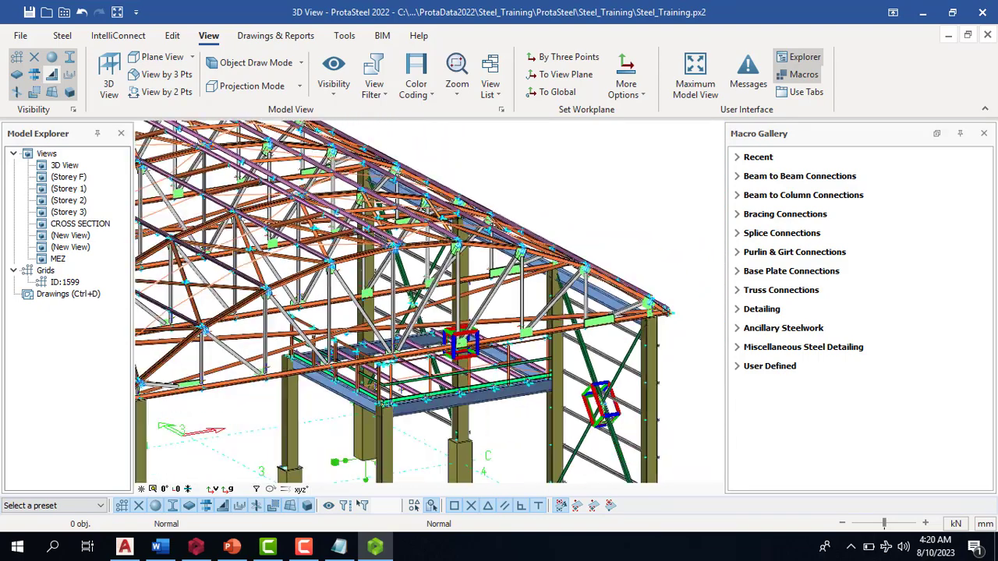
Try to create a BS5950 connection design check report for the gusset plate on the truss bottom chord in front of the column
{"action": "scroll", "coordinate": [257, 355], "scroll_direction": "up", "scroll_amount": 5}
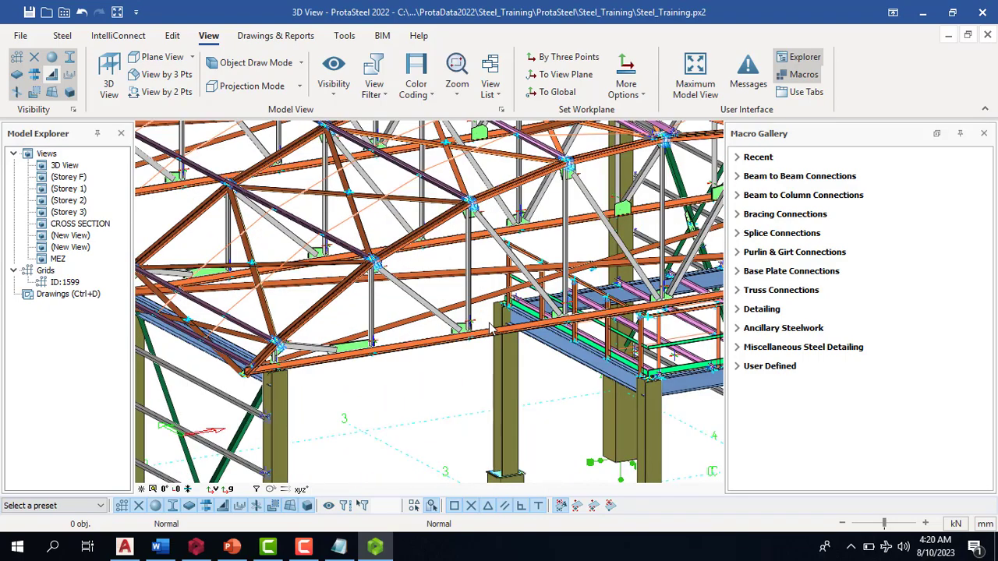
{"action": "left_click", "coordinate": [621, 208]}
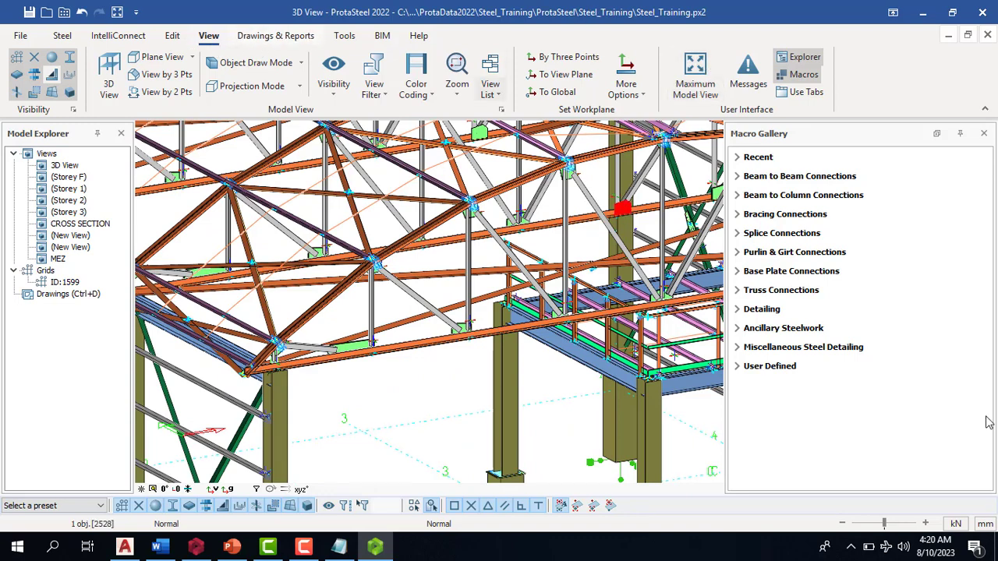
{"action": "left_click", "coordinate": [273, 38]}
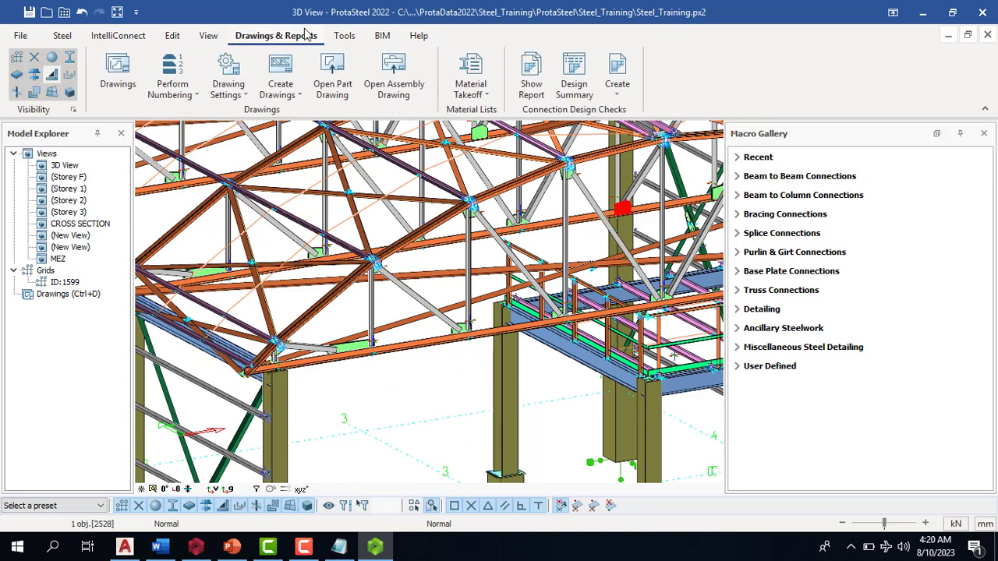
{"action": "scroll", "coordinate": [601, 252], "scroll_direction": "up", "scroll_amount": 5}
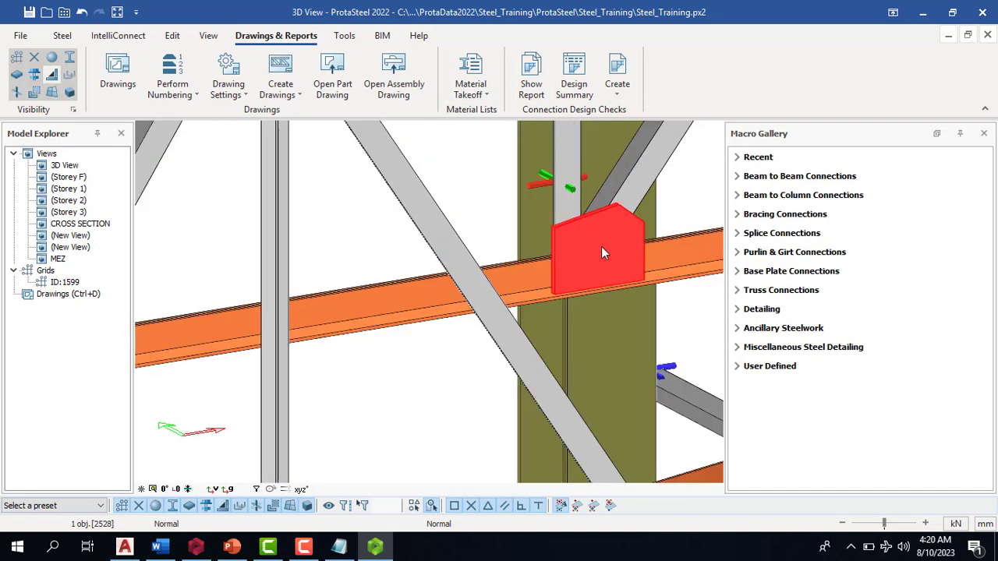
{"action": "scroll", "coordinate": [508, 257], "scroll_direction": "down", "scroll_amount": 4}
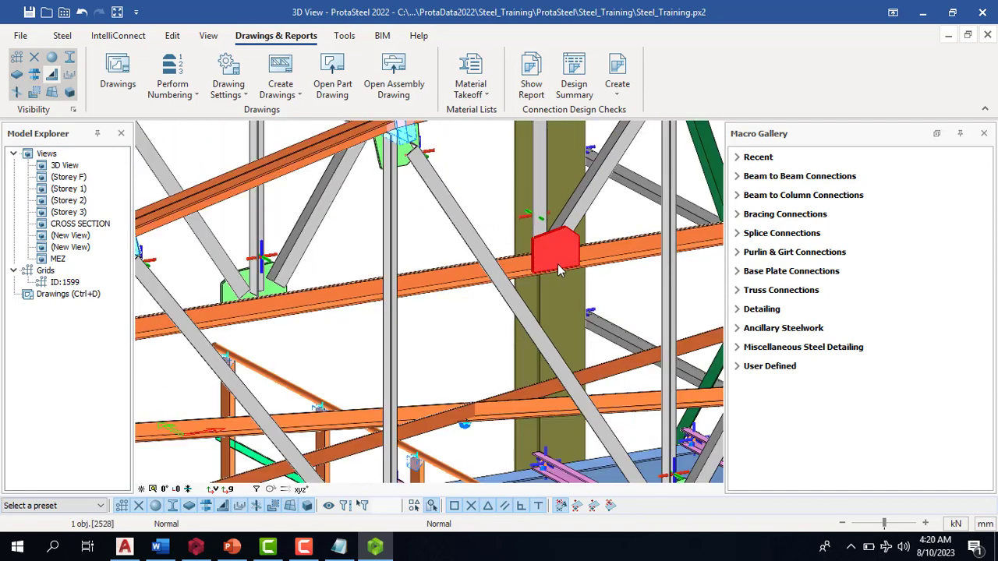
{"action": "left_click", "coordinate": [618, 95]}
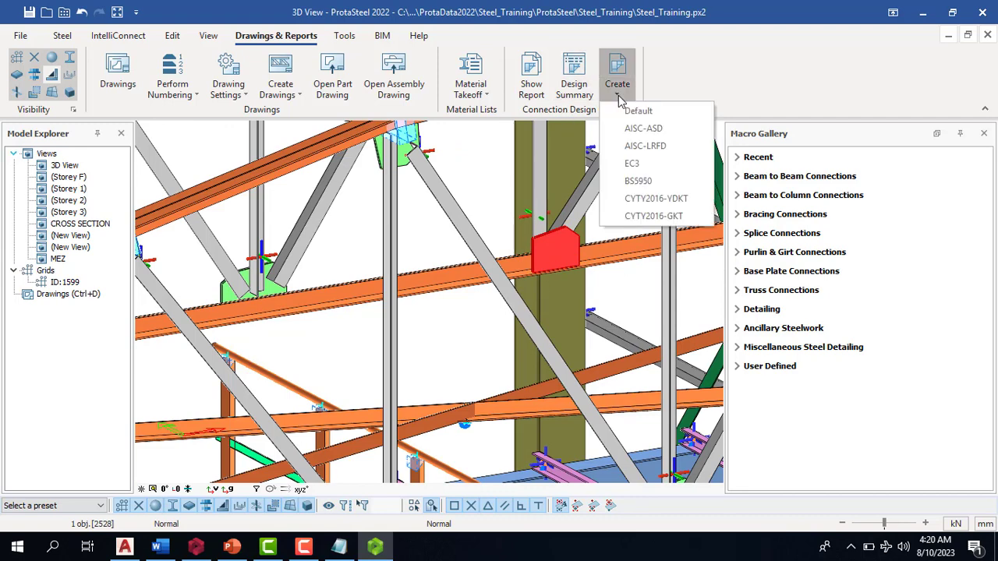
{"action": "left_click", "coordinate": [644, 184]}
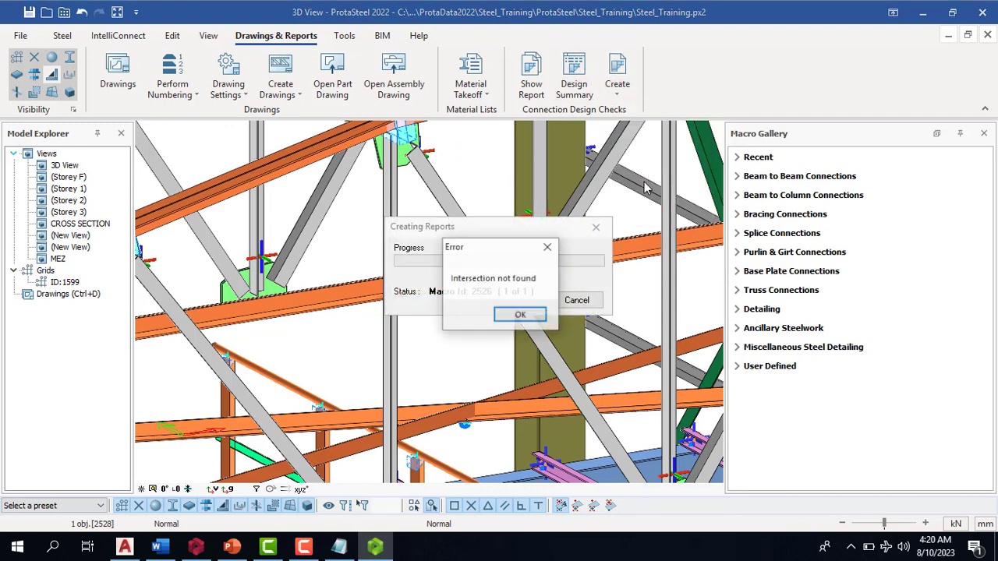
{"action": "left_click", "coordinate": [520, 316]}
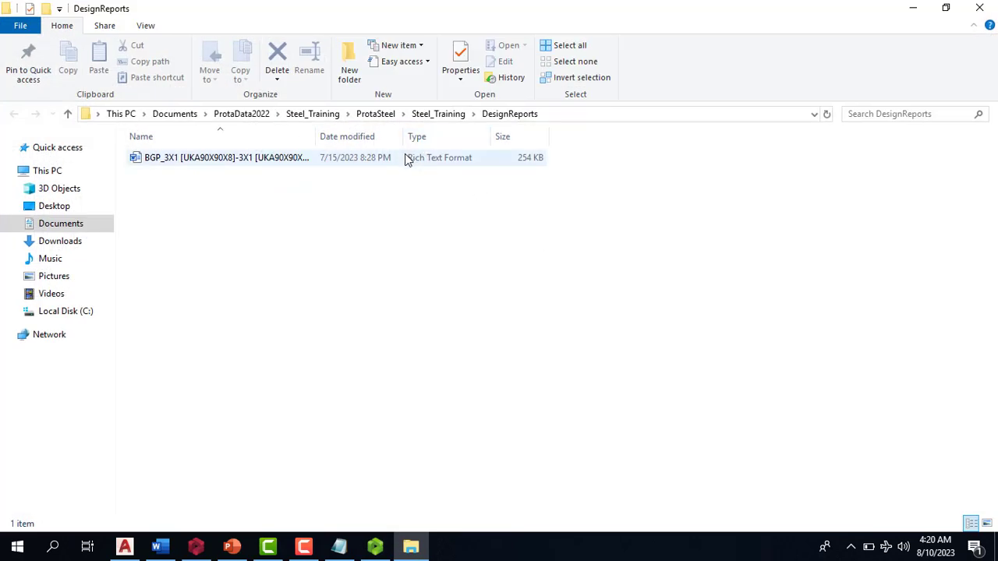
Open the BGP_3X1 [UKA90X90X8] gusset plate design report in Word, review its connection drawing and checks, close it and return to ProtaSteel
{"action": "double_click", "coordinate": [404, 159]}
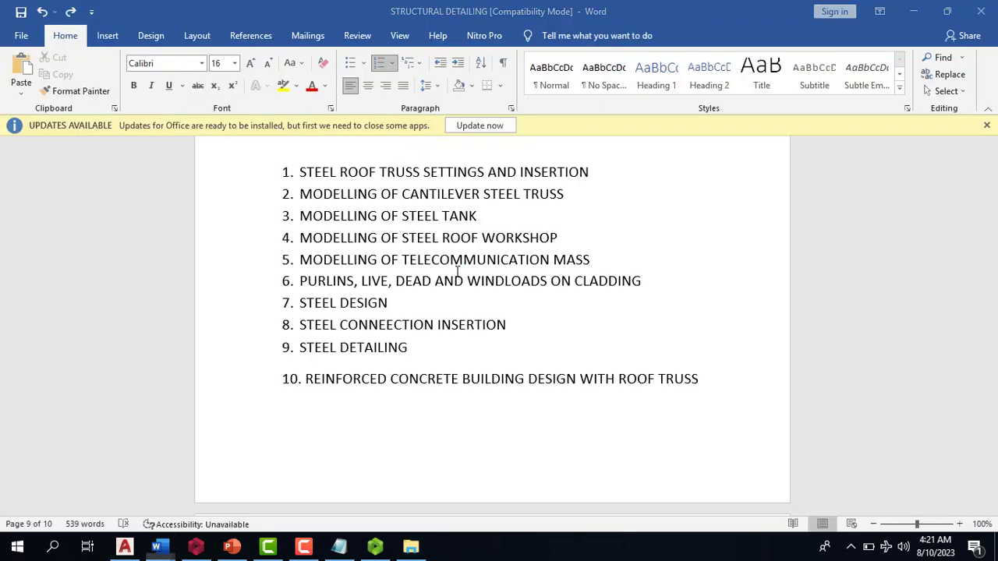
{"action": "scroll", "coordinate": [449, 315], "scroll_direction": "down", "scroll_amount": 15}
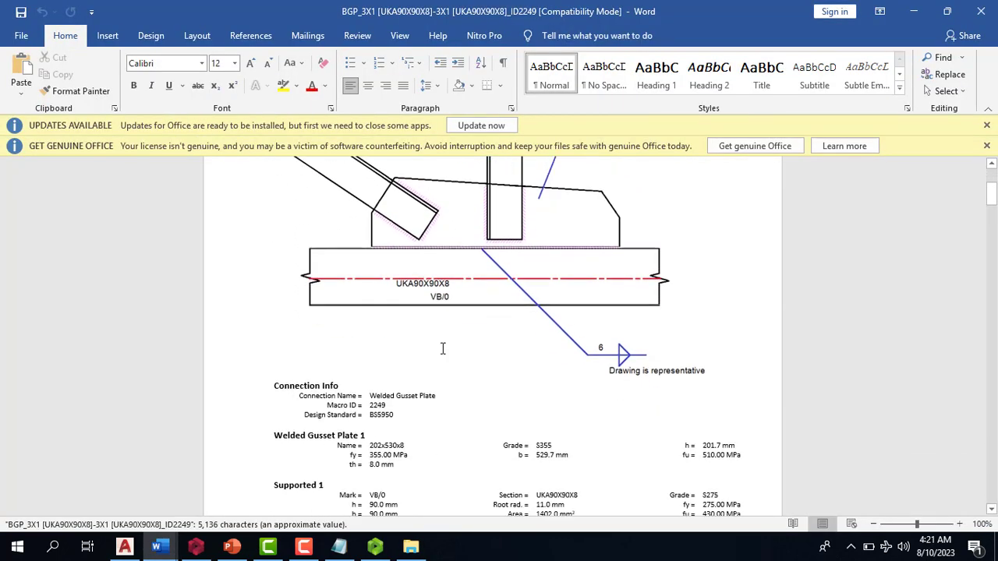
{"action": "scroll", "coordinate": [446, 350], "scroll_direction": "down", "scroll_amount": 5}
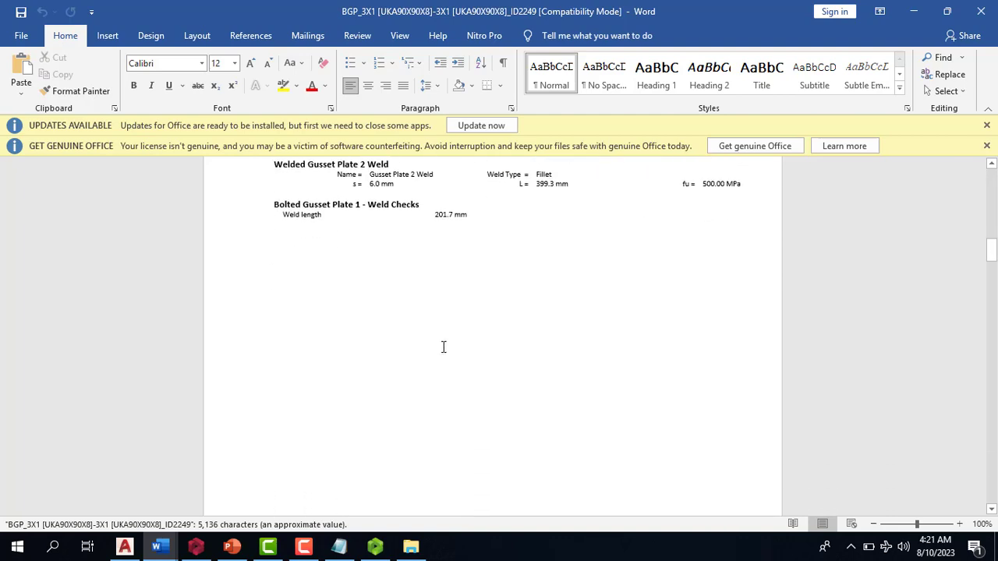
{"action": "scroll", "coordinate": [448, 338], "scroll_direction": "up", "scroll_amount": 12}
{"action": "scroll", "coordinate": [458, 295], "scroll_direction": "up", "scroll_amount": 10}
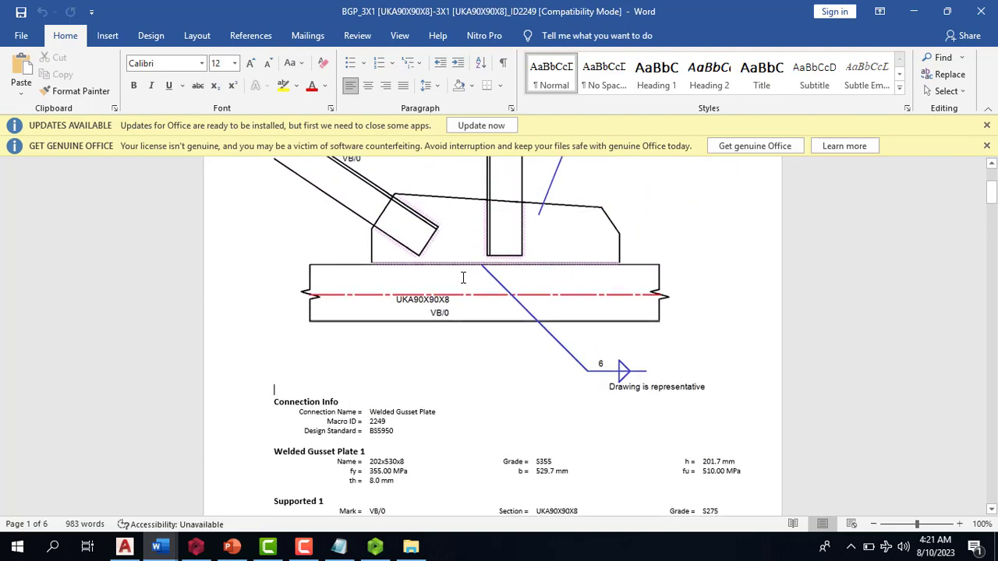
{"action": "left_click", "coordinate": [980, 11]}
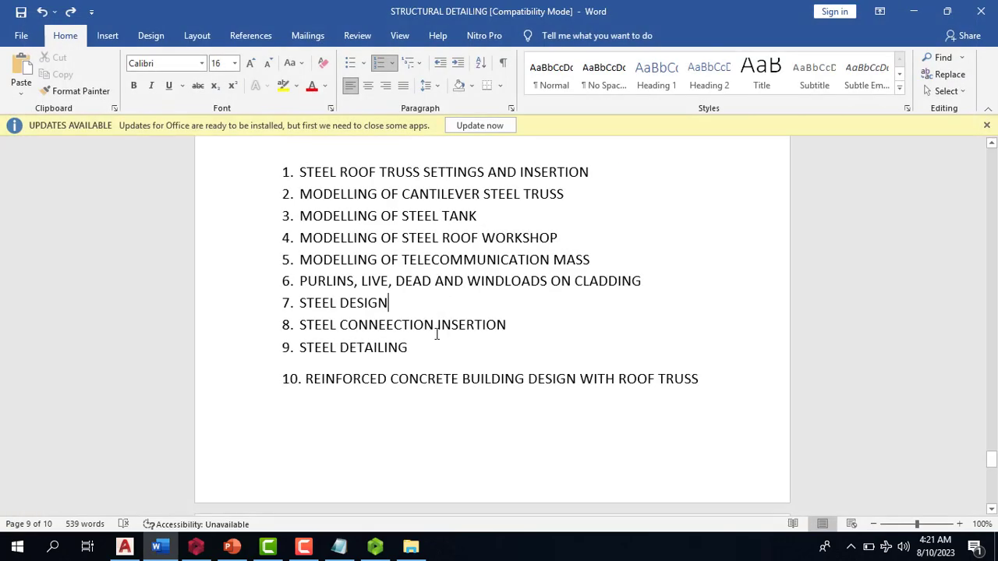
{"action": "left_click", "coordinate": [374, 548]}
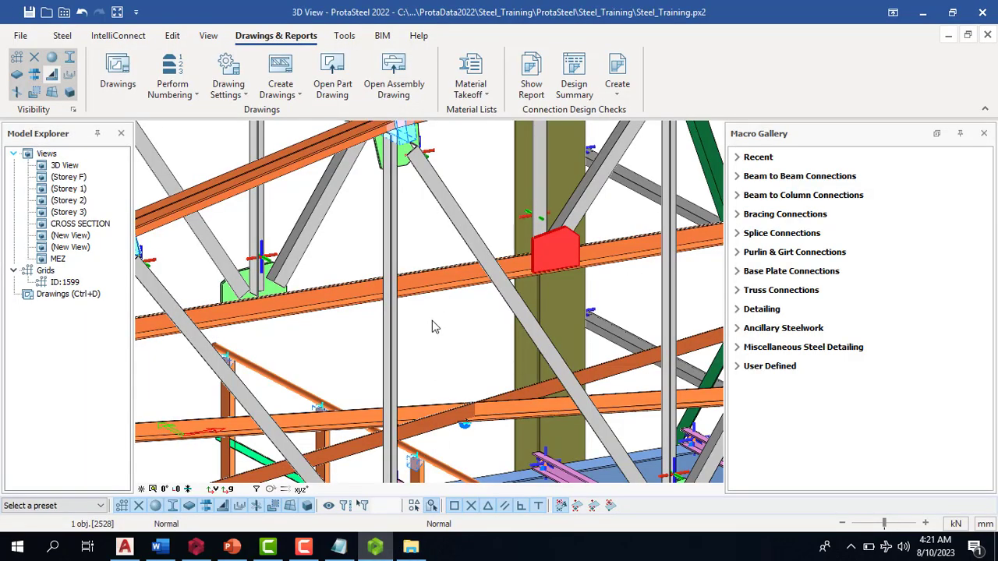
Examine the base plate and anchor bolts of the column at grid A4
{"action": "scroll", "coordinate": [432, 320], "scroll_direction": "down", "scroll_amount": 4}
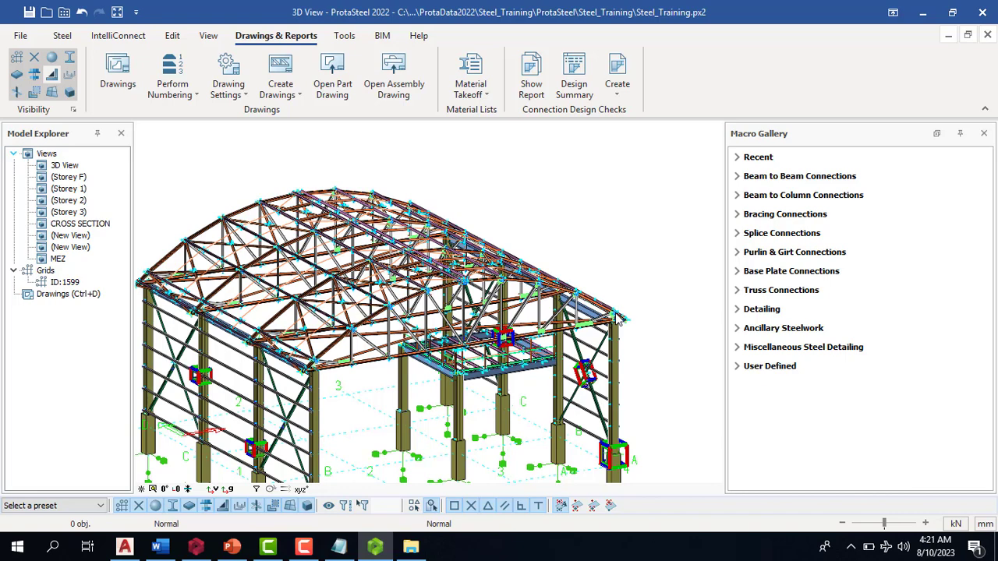
{"action": "scroll", "coordinate": [644, 472], "scroll_direction": "up", "scroll_amount": 10}
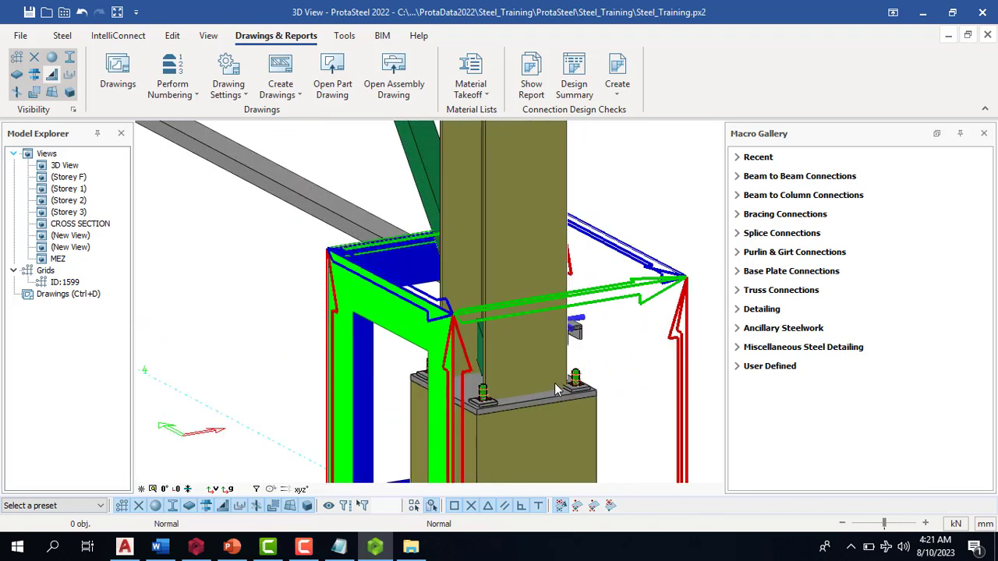
{"action": "scroll", "coordinate": [554, 382], "scroll_direction": "up", "scroll_amount": 3}
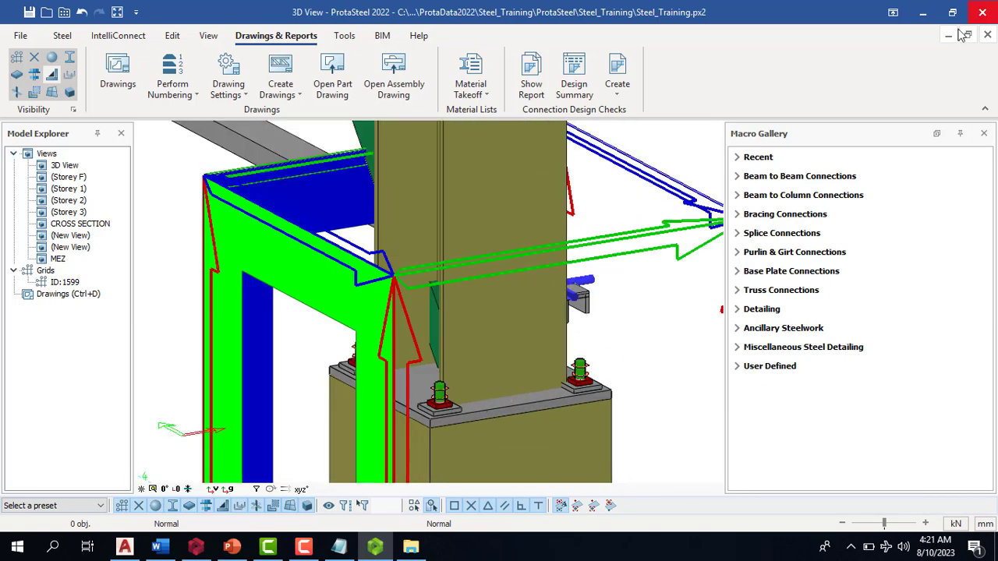
{"action": "scroll", "coordinate": [474, 424], "scroll_direction": "down", "scroll_amount": 5}
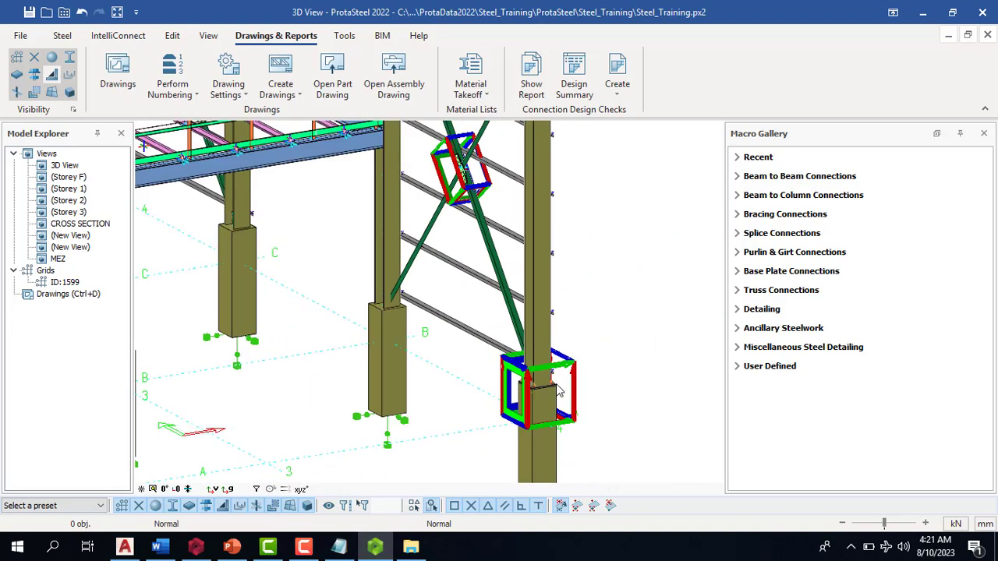
{"action": "scroll", "coordinate": [550, 385], "scroll_direction": "up", "scroll_amount": 6}
{"action": "scroll", "coordinate": [563, 371], "scroll_direction": "up", "scroll_amount": 2}
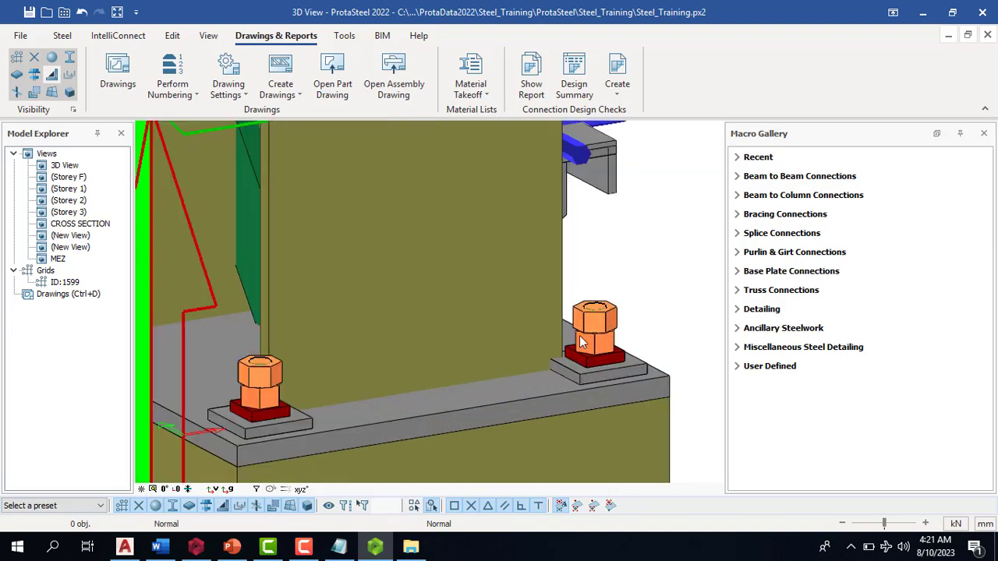
{"action": "scroll", "coordinate": [565, 374], "scroll_direction": "down", "scroll_amount": 6}
{"action": "scroll", "coordinate": [568, 379], "scroll_direction": "down", "scroll_amount": 6}
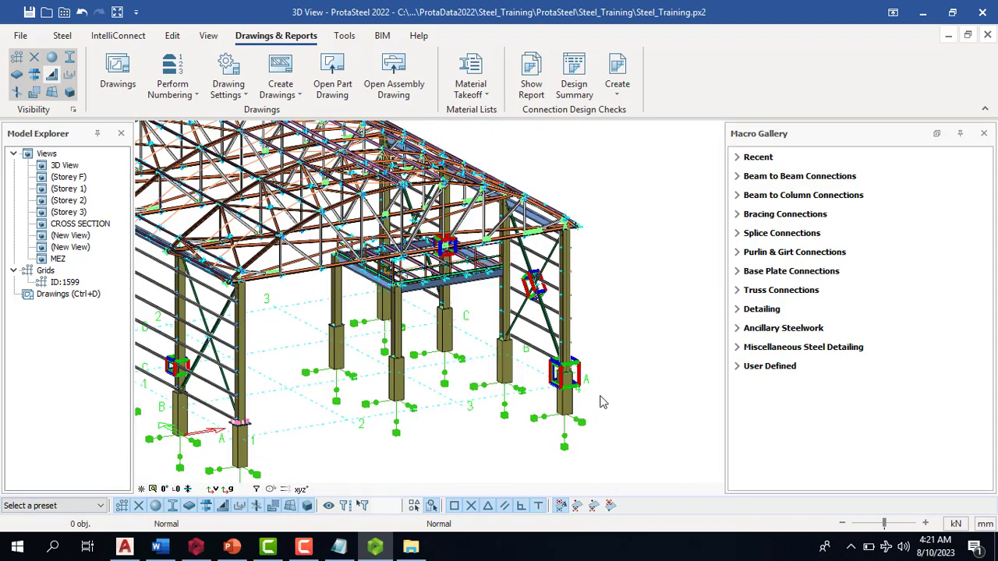
Examine the braced girt wall, the roof truss members with their gusset plates and the whole frame
{"action": "scroll", "coordinate": [377, 396], "scroll_direction": "up", "scroll_amount": 3}
{"action": "scroll", "coordinate": [335, 374], "scroll_direction": "up", "scroll_amount": 2}
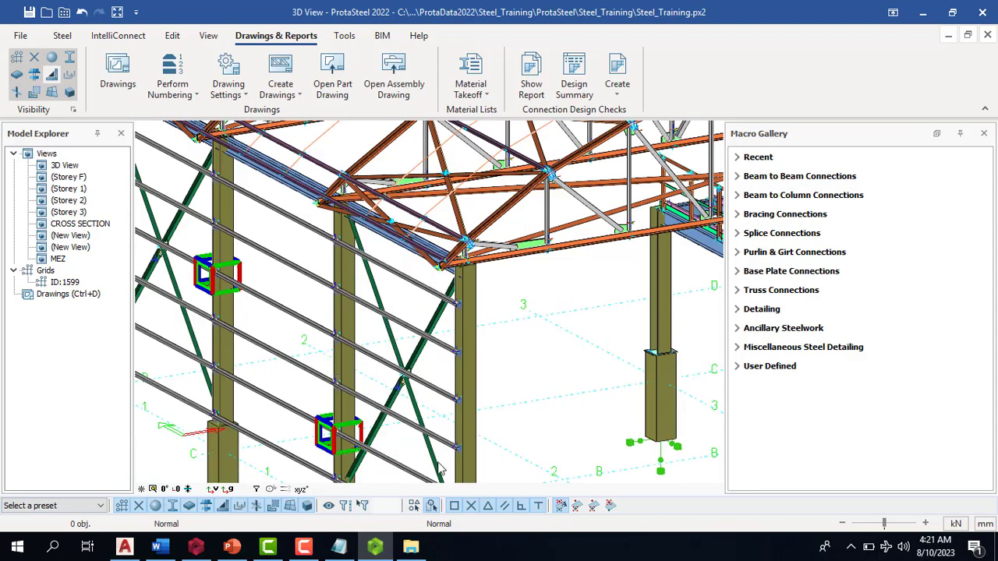
{"action": "scroll", "coordinate": [433, 366], "scroll_direction": "down", "scroll_amount": 1}
{"action": "scroll", "coordinate": [422, 282], "scroll_direction": "down", "scroll_amount": 4}
{"action": "scroll", "coordinate": [427, 354], "scroll_direction": "up", "scroll_amount": 5}
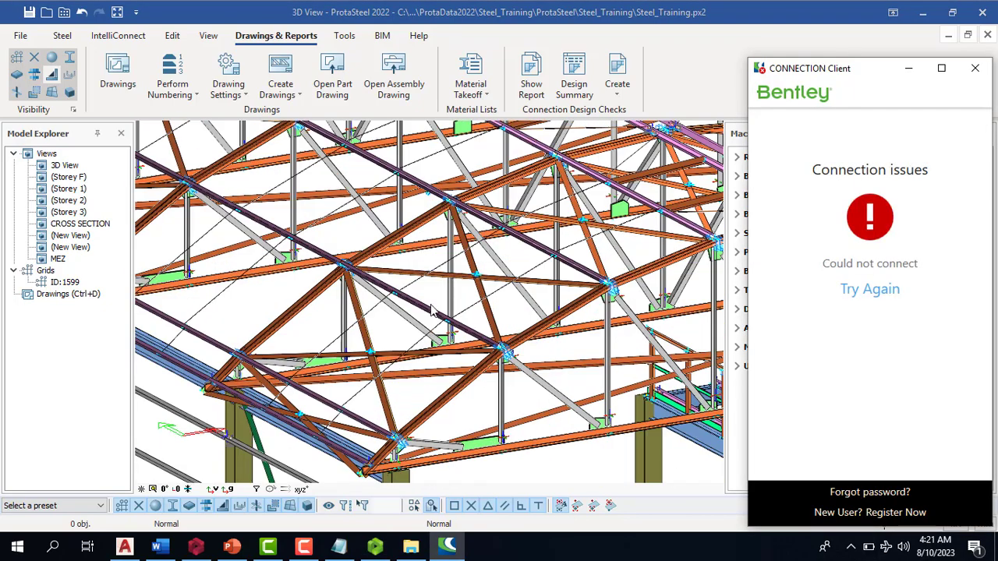
{"action": "scroll", "coordinate": [381, 357], "scroll_direction": "down", "scroll_amount": 3}
{"action": "scroll", "coordinate": [600, 296], "scroll_direction": "up", "scroll_amount": 3}
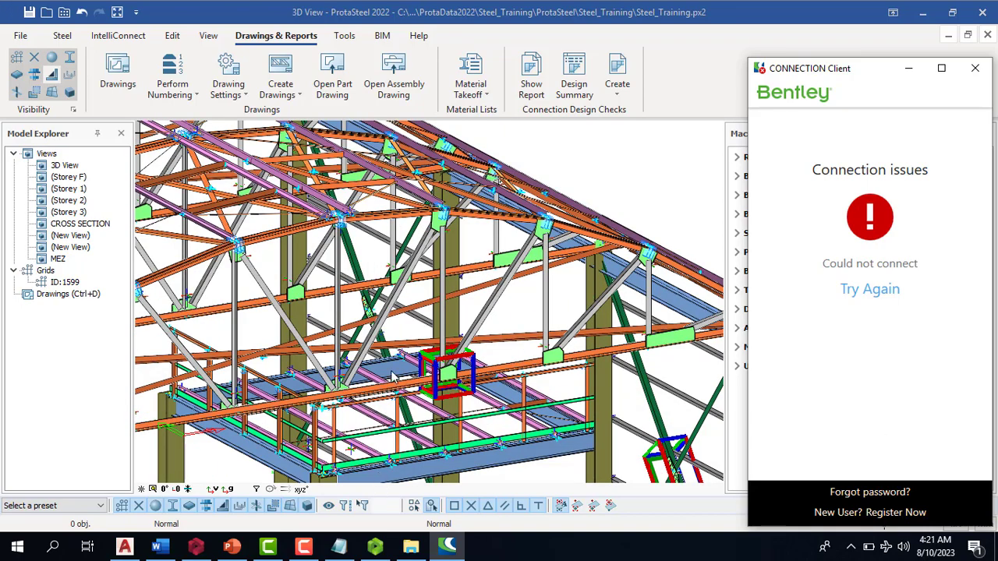
{"action": "scroll", "coordinate": [409, 361], "scroll_direction": "down", "scroll_amount": 3}
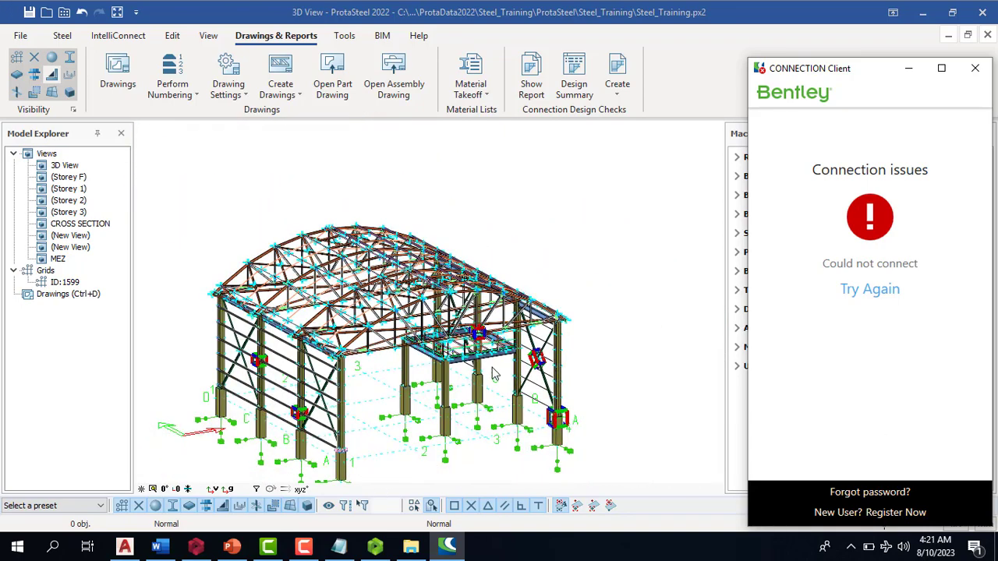
Inspect the mezzanine framing and the handrail bend at the corner post
{"action": "scroll", "coordinate": [546, 296], "scroll_direction": "up", "scroll_amount": 5}
{"action": "scroll", "coordinate": [545, 269], "scroll_direction": "down", "scroll_amount": 2}
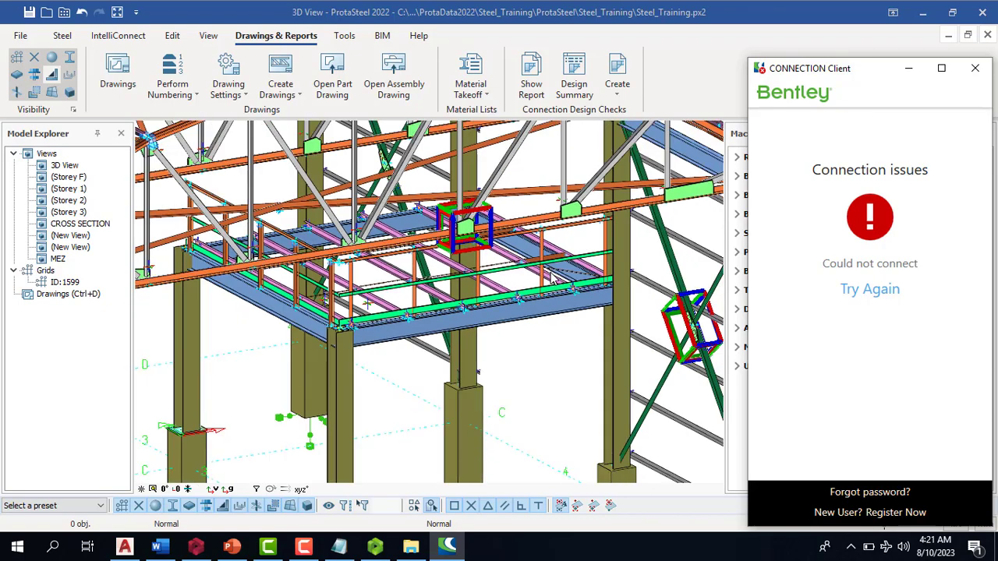
{"action": "scroll", "coordinate": [639, 209], "scroll_direction": "up", "scroll_amount": 3}
{"action": "scroll", "coordinate": [331, 299], "scroll_direction": "down", "scroll_amount": 3}
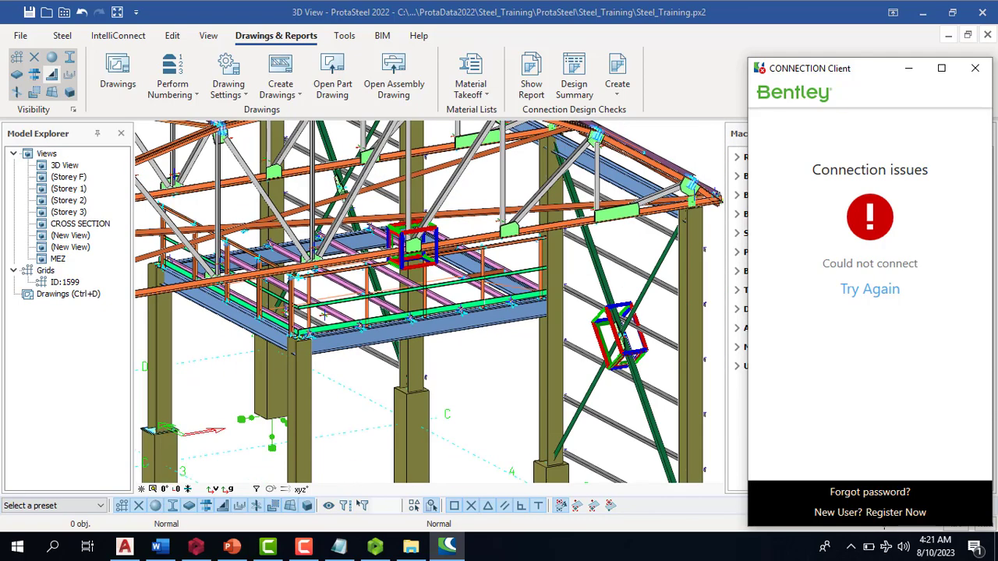
{"action": "scroll", "coordinate": [344, 320], "scroll_direction": "up", "scroll_amount": 2}
{"action": "scroll", "coordinate": [315, 277], "scroll_direction": "up", "scroll_amount": 5}
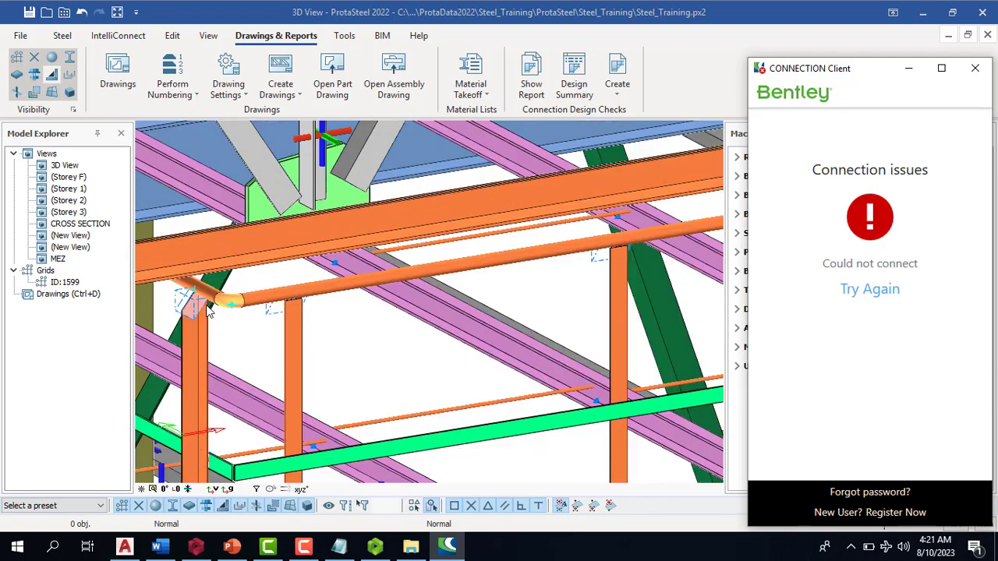
{"action": "scroll", "coordinate": [219, 298], "scroll_direction": "down", "scroll_amount": 2}
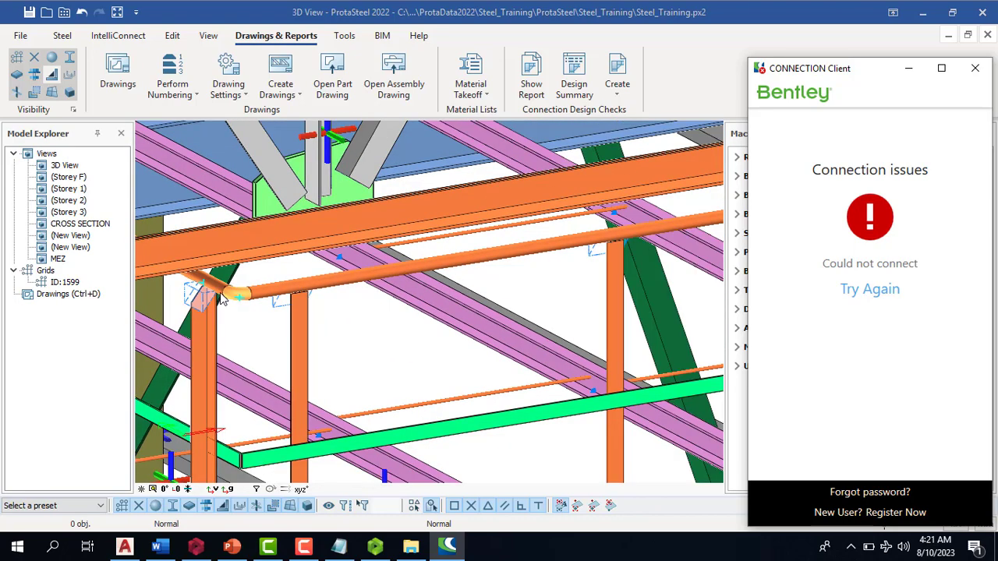
{"action": "scroll", "coordinate": [221, 300], "scroll_direction": "up", "scroll_amount": 2}
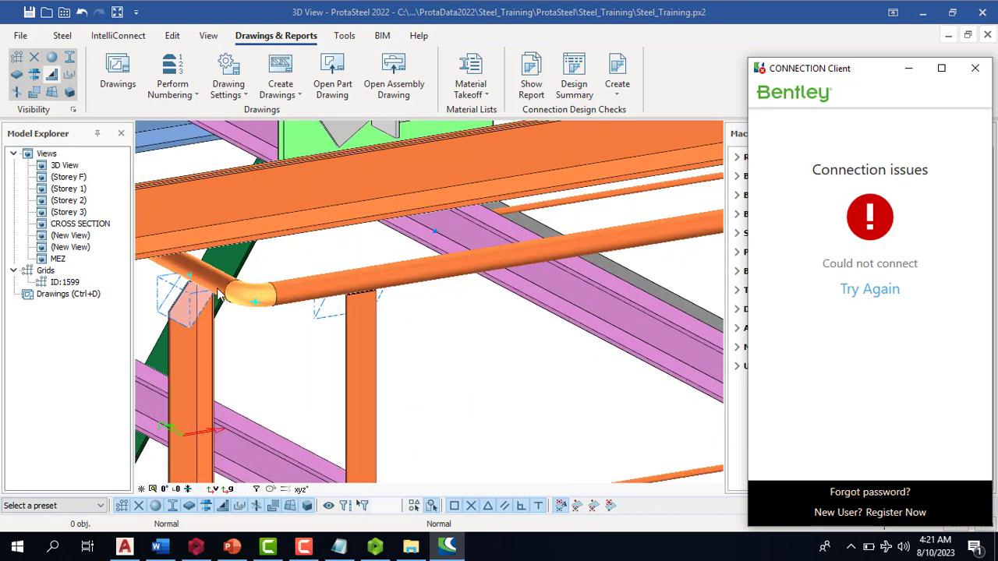
Close the Bentley CONNECTION Client window and view the complete building around the mezzanine
{"action": "left_click", "coordinate": [974, 68]}
{"action": "scroll", "coordinate": [330, 322], "scroll_direction": "down", "scroll_amount": 3}
{"action": "scroll", "coordinate": [329, 322], "scroll_direction": "down", "scroll_amount": 3}
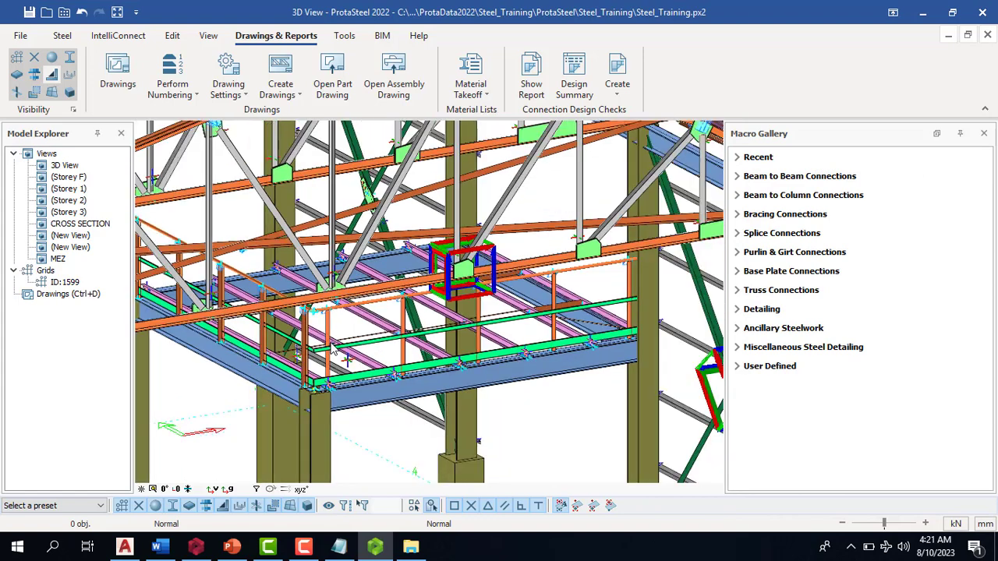
{"action": "scroll", "coordinate": [334, 347], "scroll_direction": "down", "scroll_amount": 3}
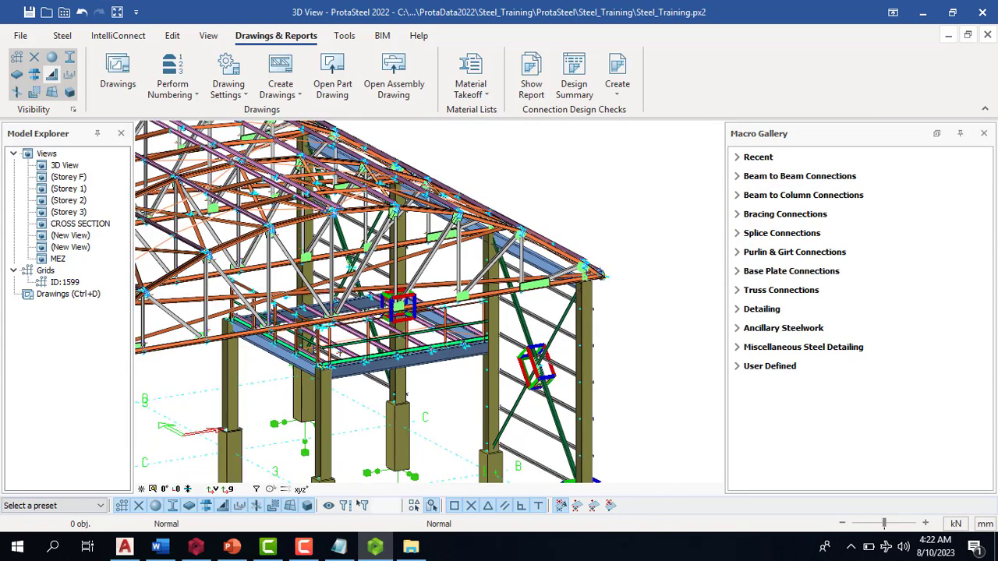
{"action": "scroll", "coordinate": [323, 290], "scroll_direction": "down", "scroll_amount": 5}
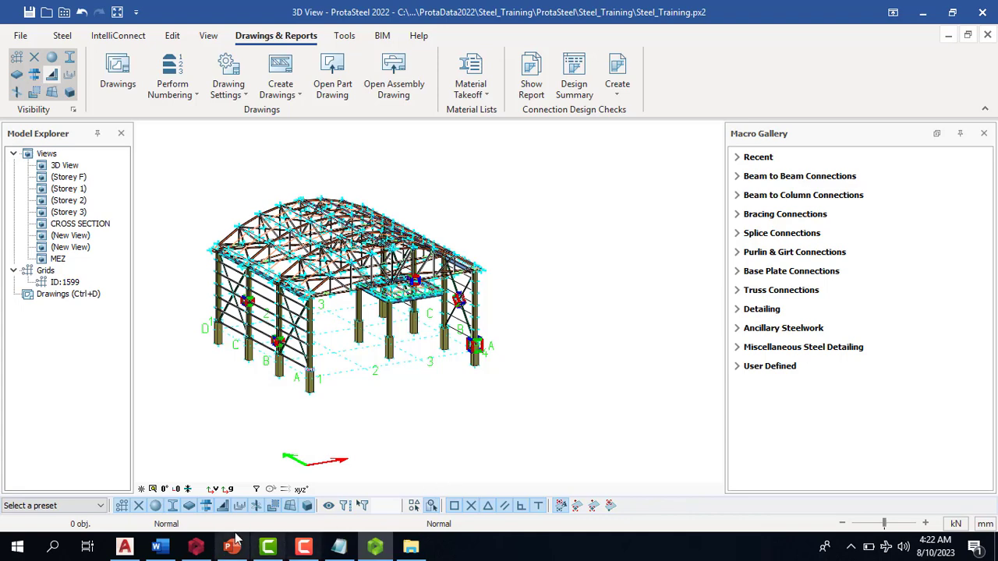
Switch to the STRUCTURAL DETAILING document in Word and review the course topics on steel tank and cantilever truss modelling
{"action": "left_click", "coordinate": [167, 546]}
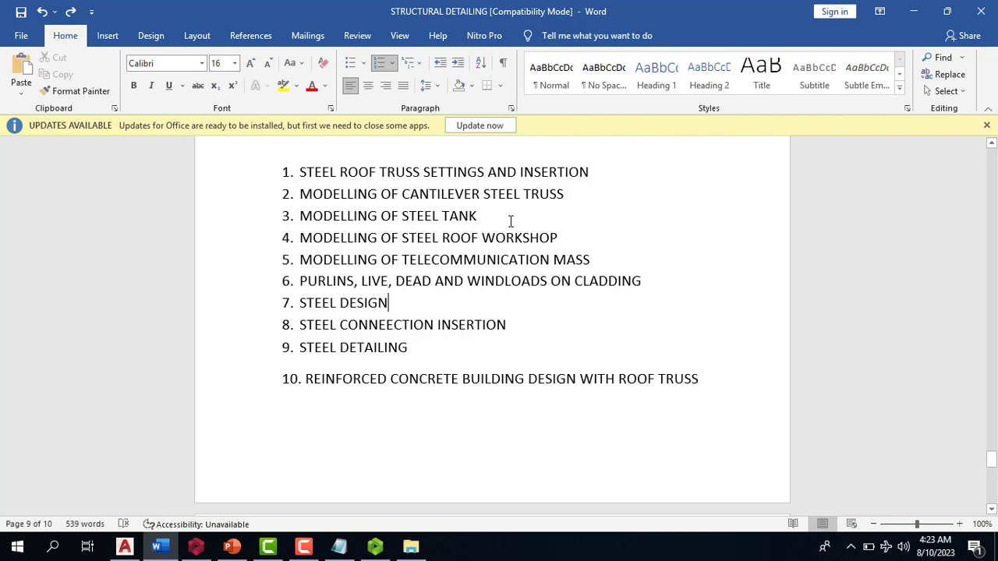
{"action": "left_click", "coordinate": [541, 213]}
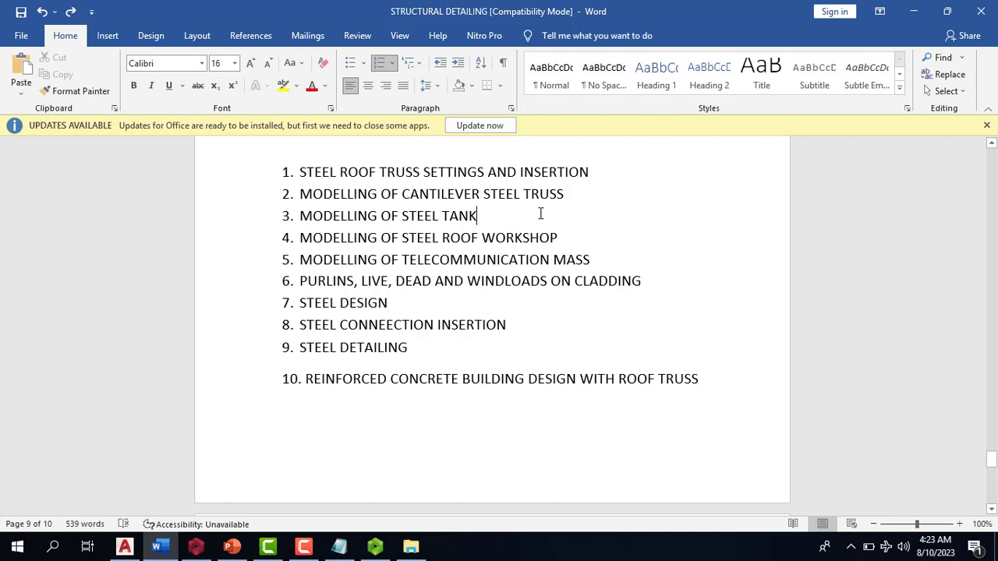
{"action": "left_click", "coordinate": [594, 199]}
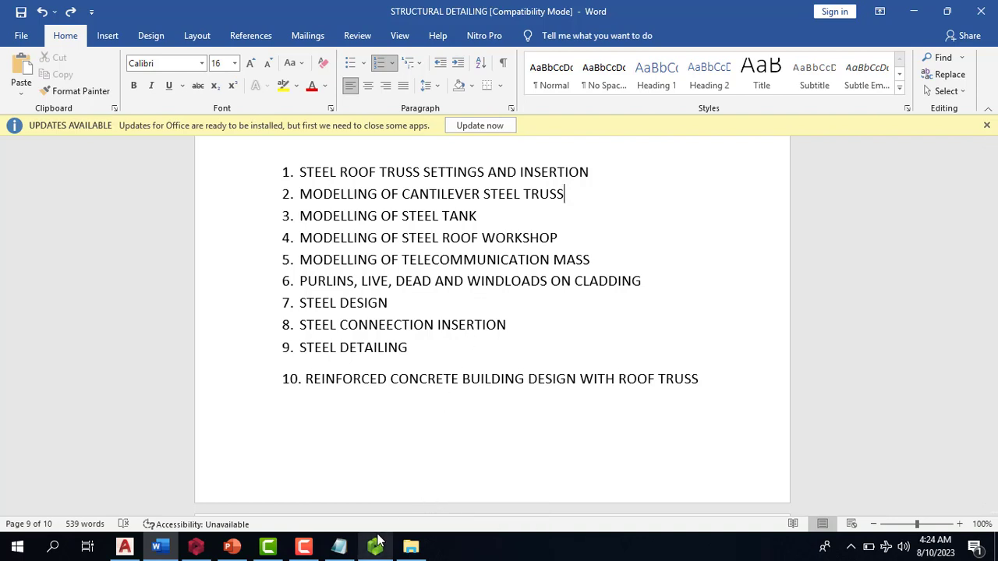
{"action": "mouse_move", "coordinate": [375, 547]}
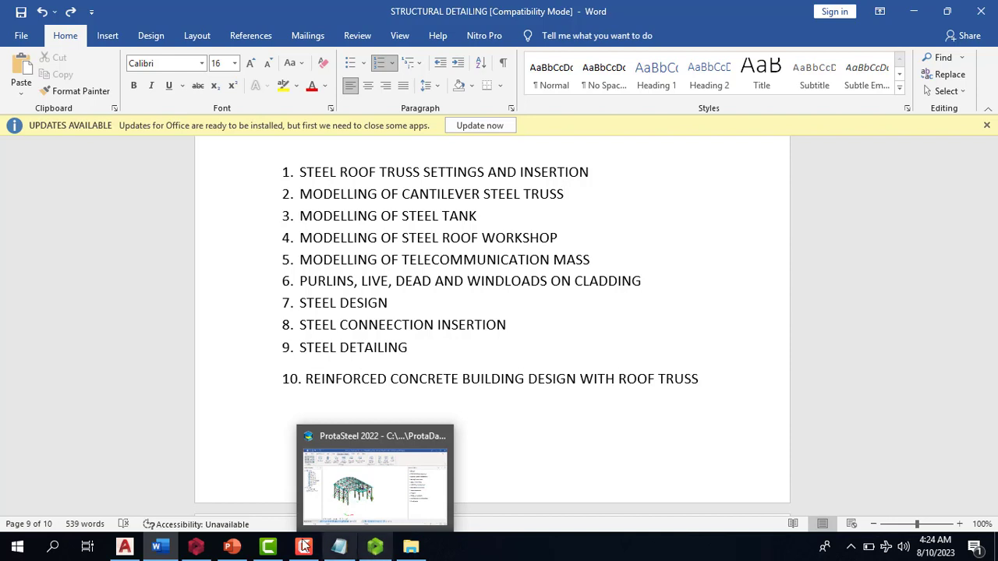
{"action": "mouse_move", "coordinate": [273, 549]}
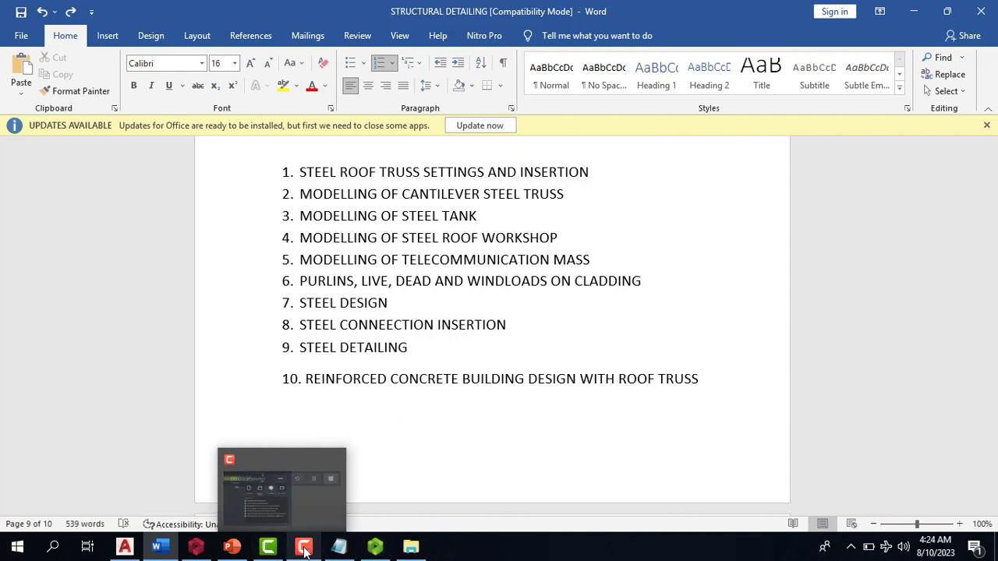